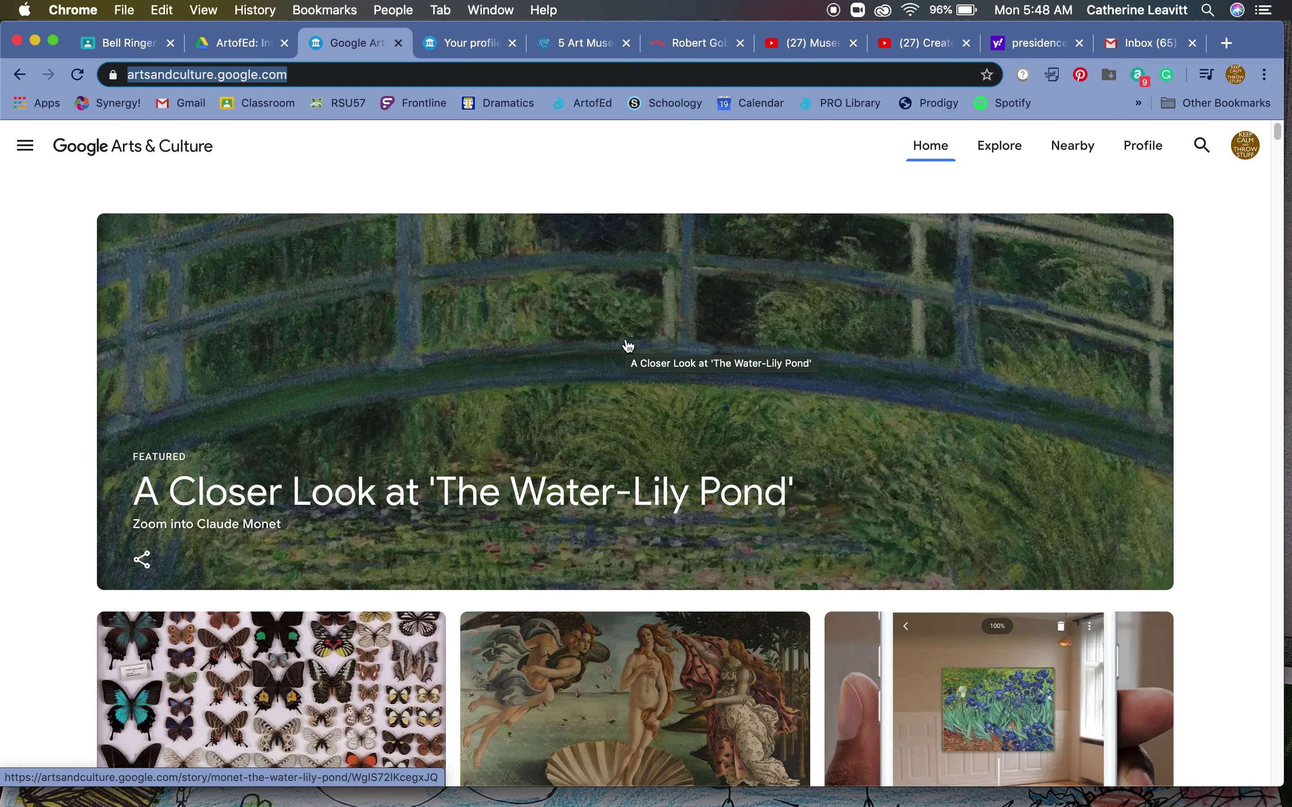
Step: Look through the home page's featured, trending and new stories, the Street View tours and the Zoom in artworks
scroll(629, 346, down, 5)
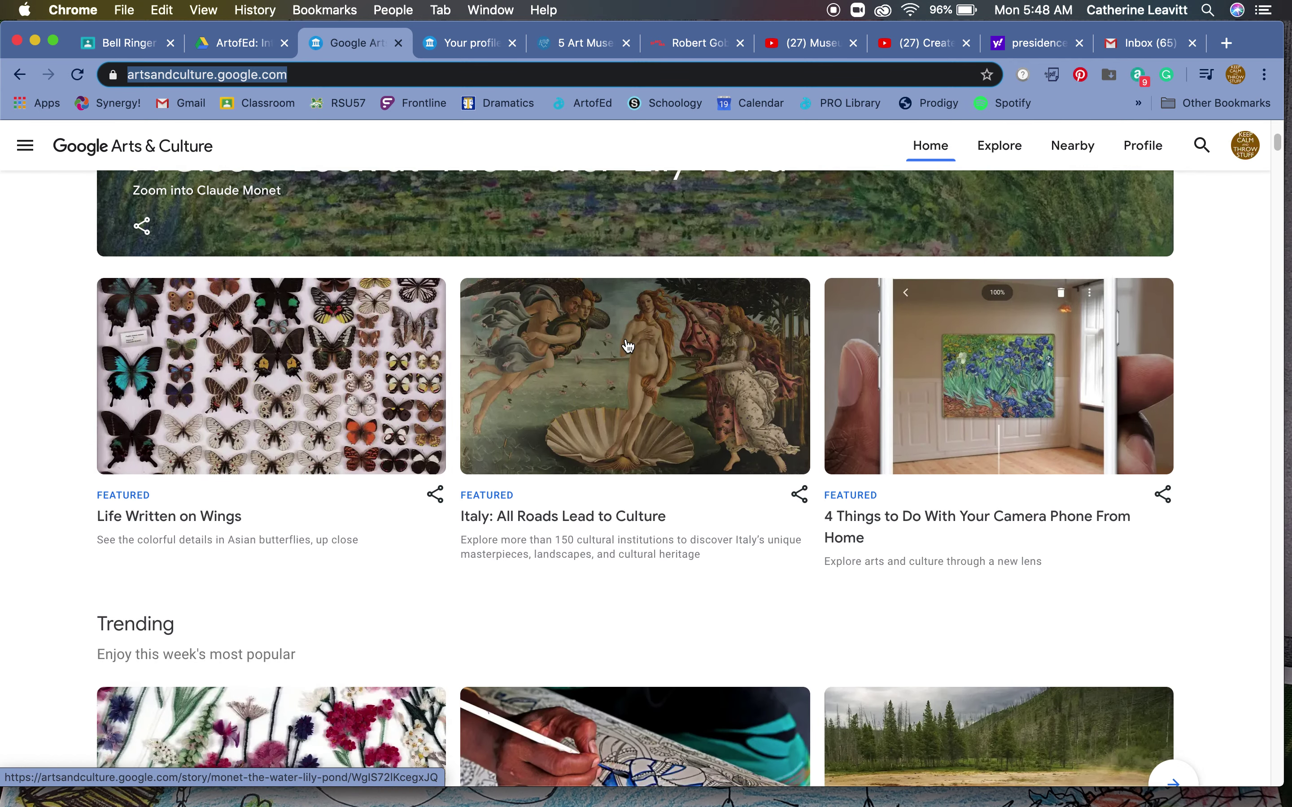
scroll(628, 346, down, 4)
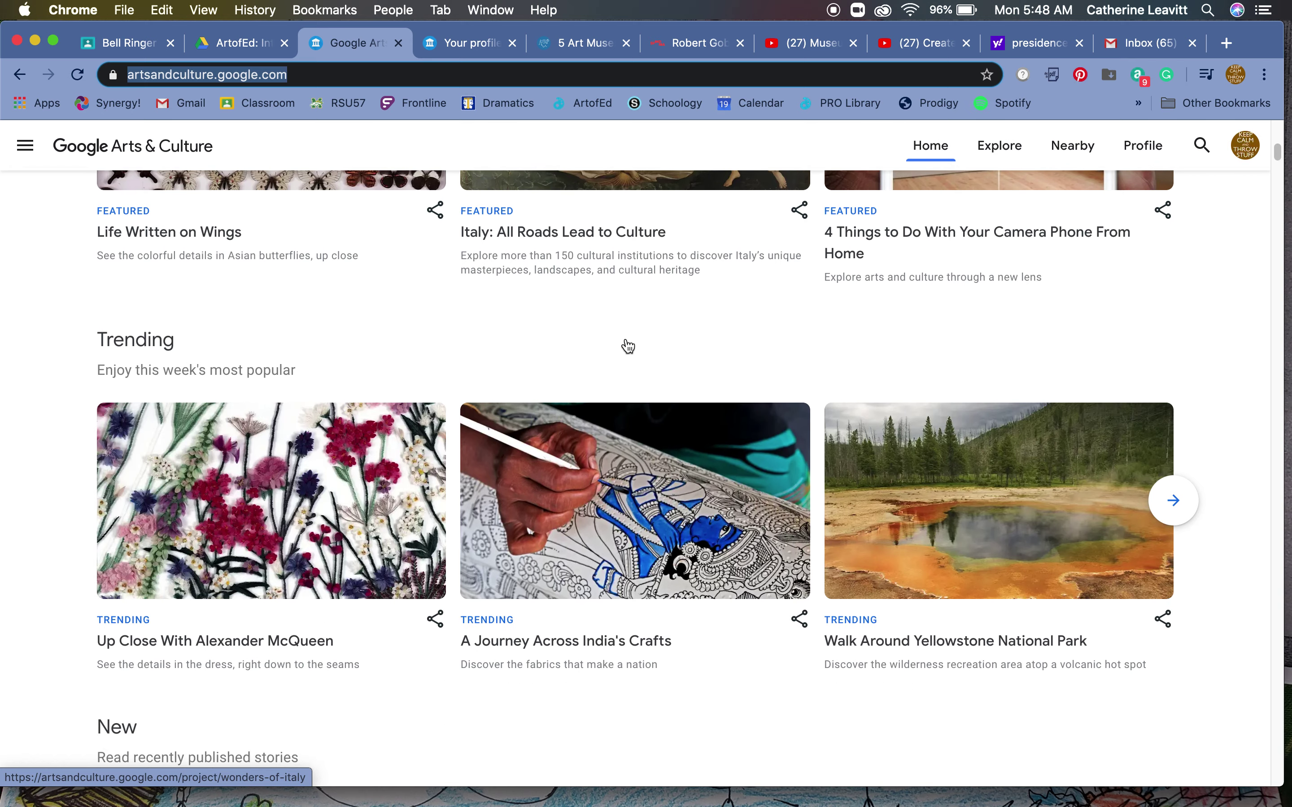
scroll(628, 346, down, 10)
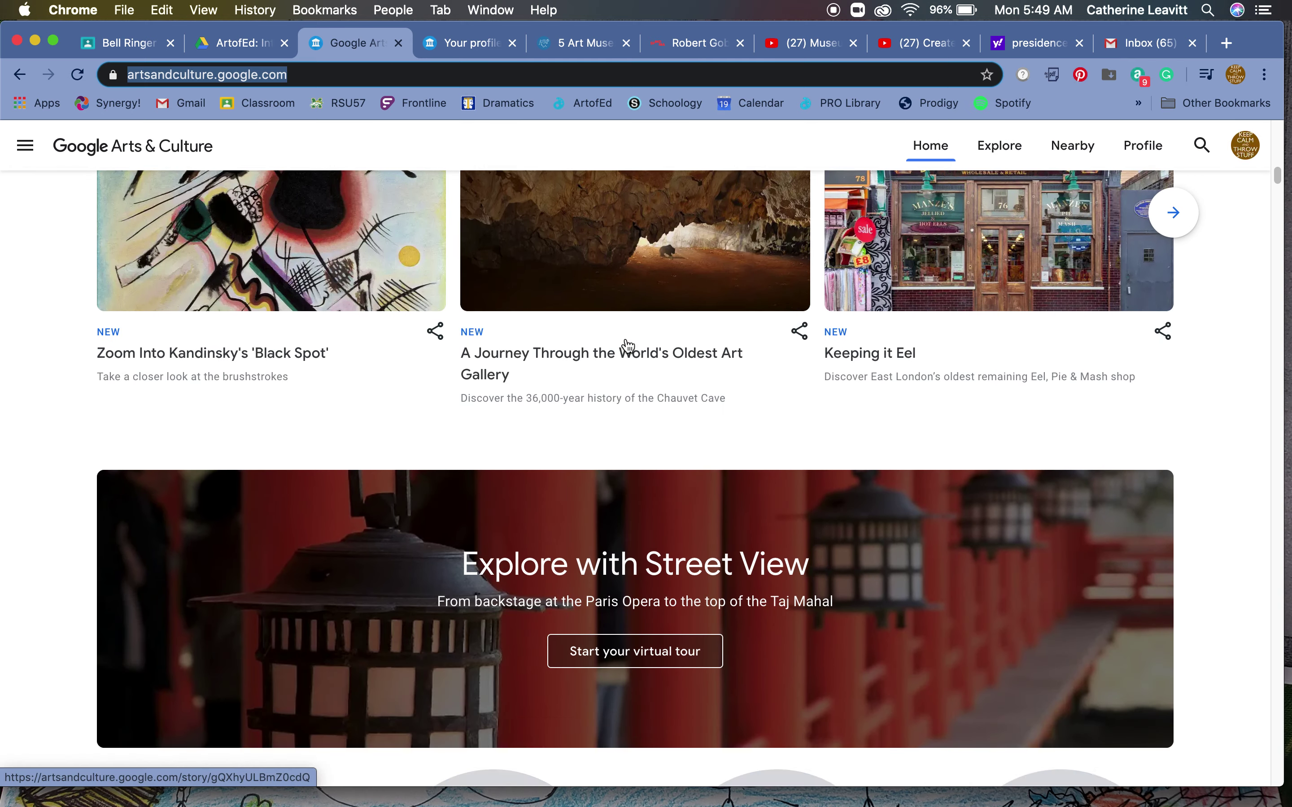
scroll(628, 346, down, 7)
scroll(629, 346, up, 2)
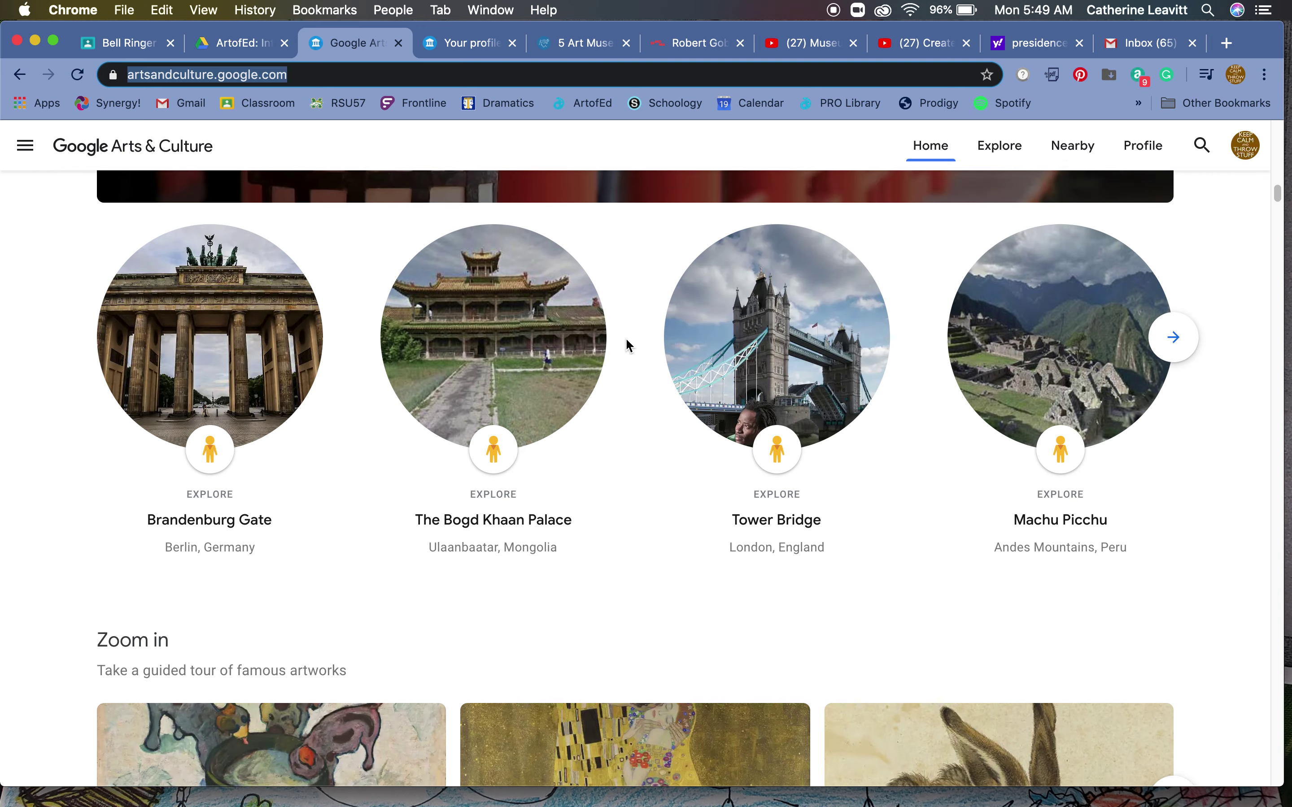
scroll(628, 346, up, 1)
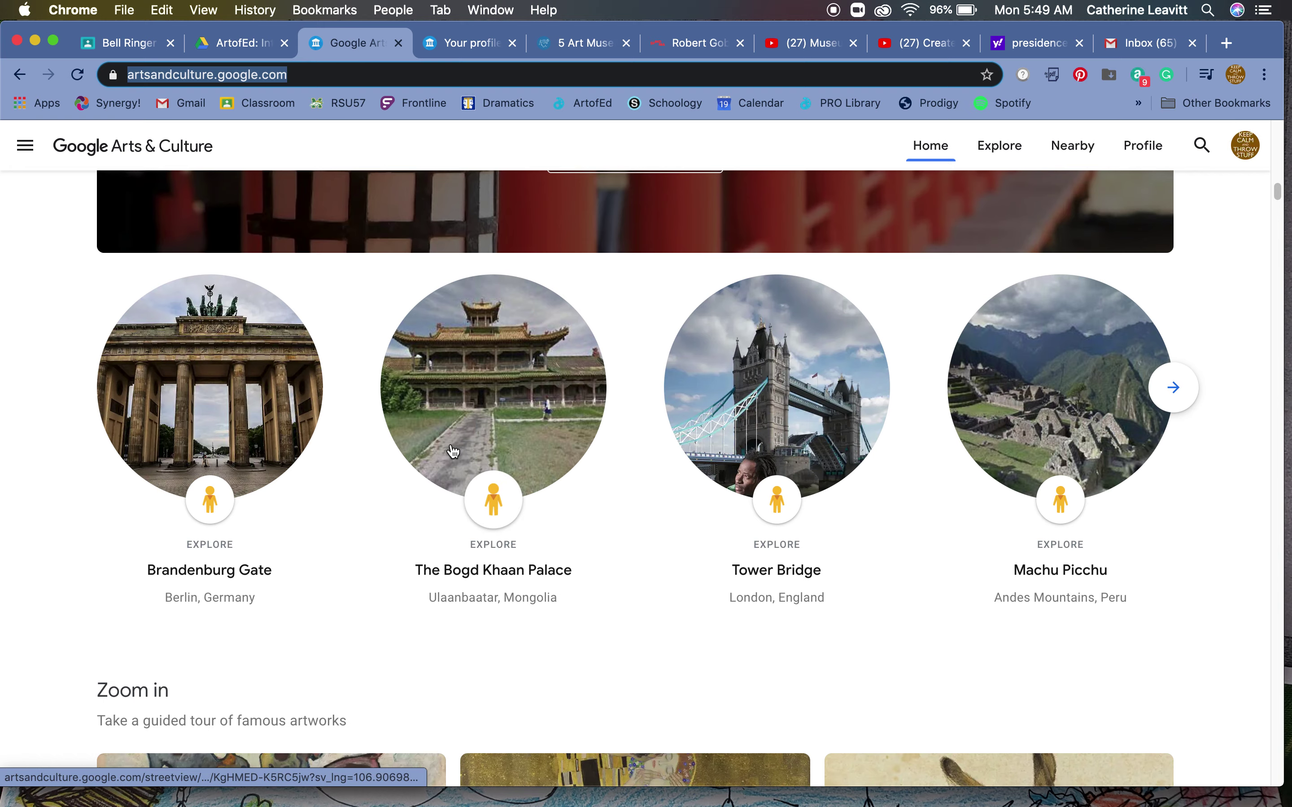
scroll(453, 451, down, 8)
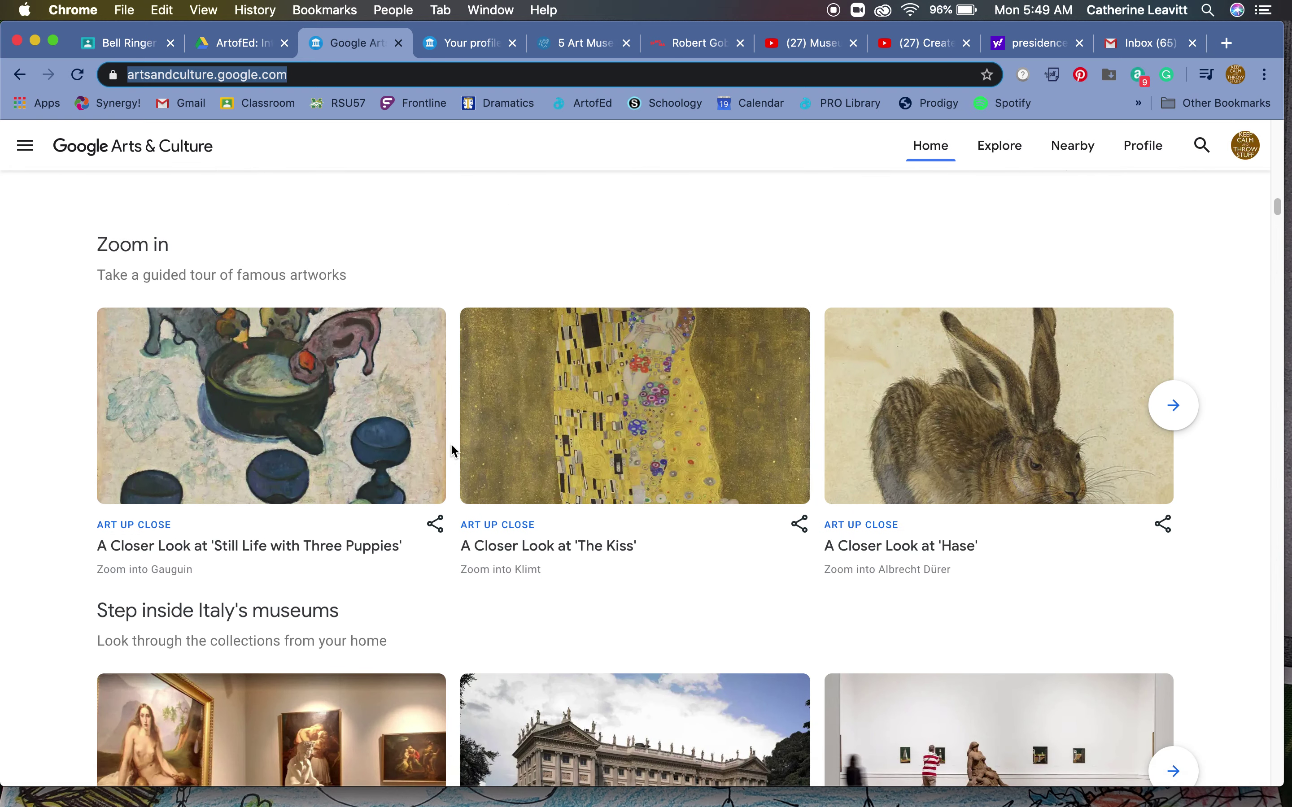
Step: Open the Collections page and browse the listed museums as far as the National Gallery of Art and Belvedere
click(17, 154)
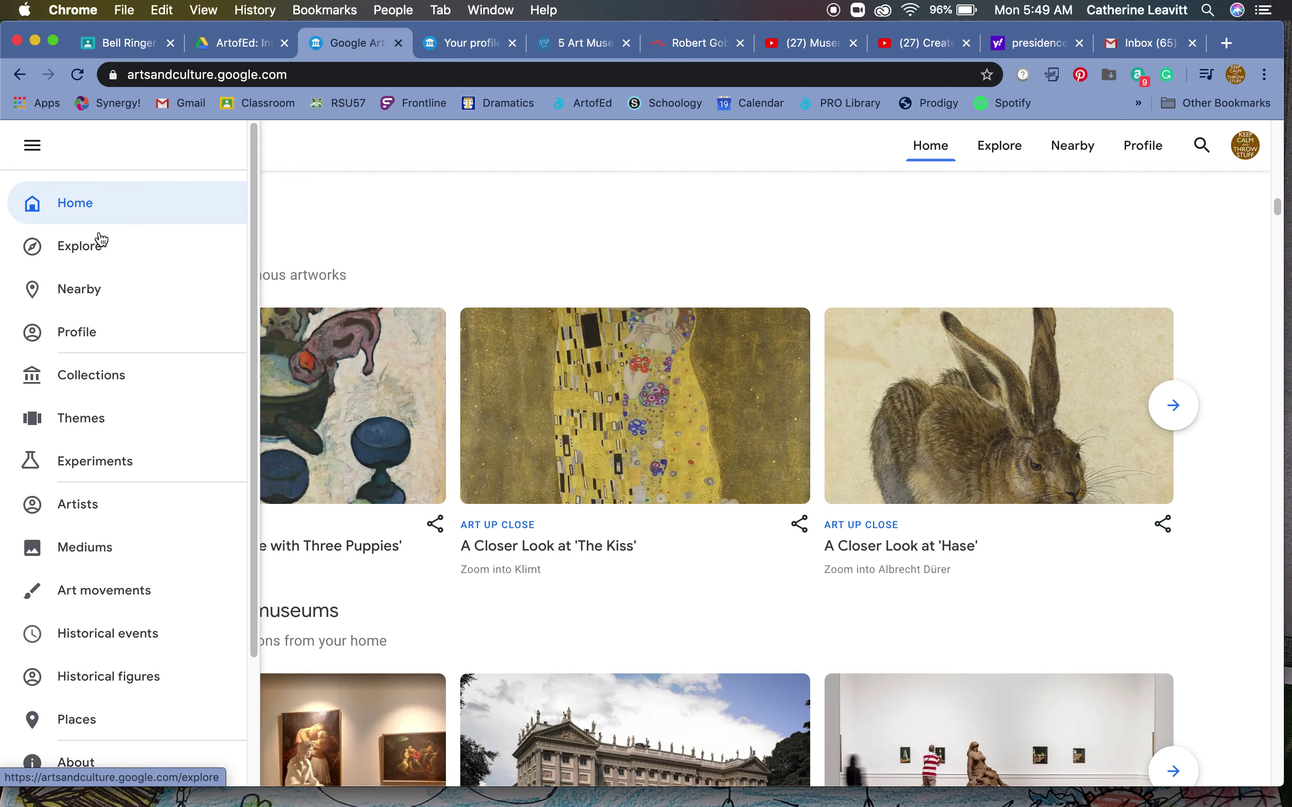
click(107, 376)
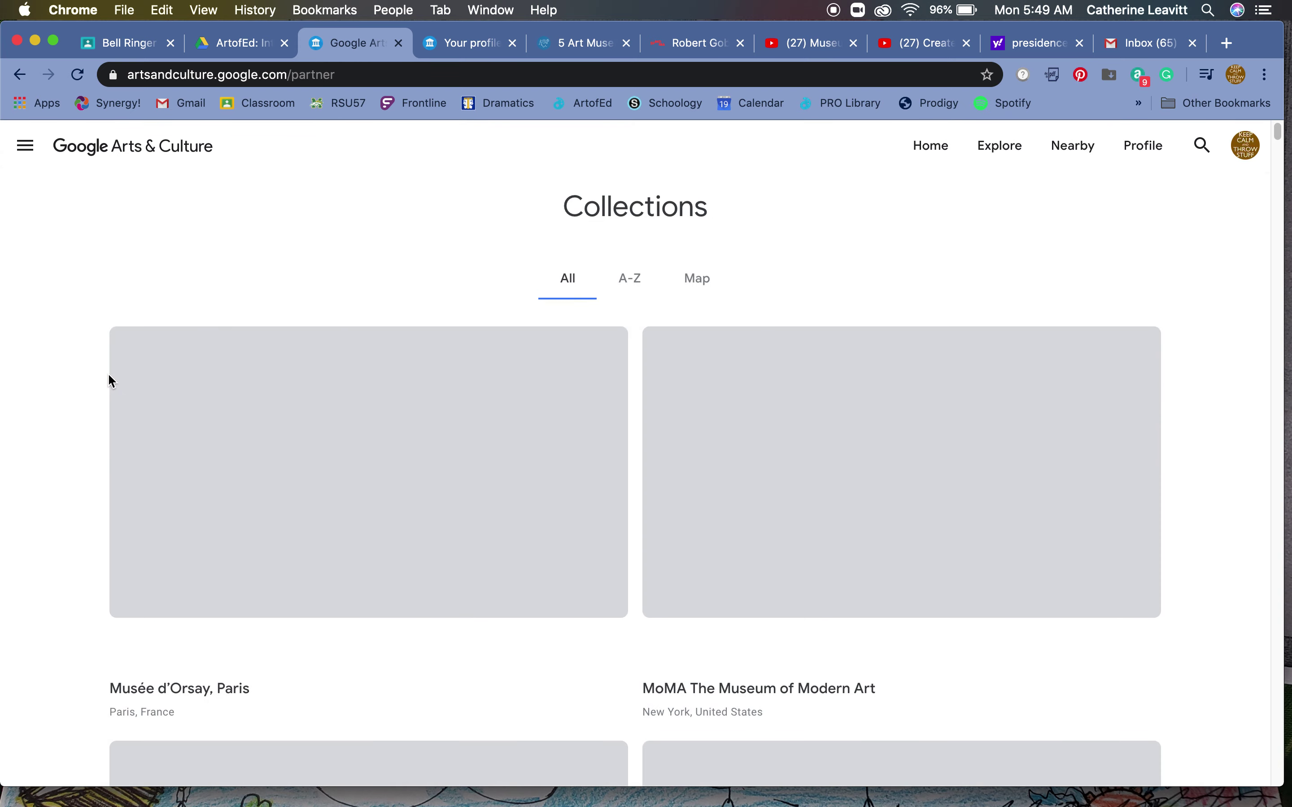
scroll(550, 350, down, 2)
scroll(551, 350, down, 6)
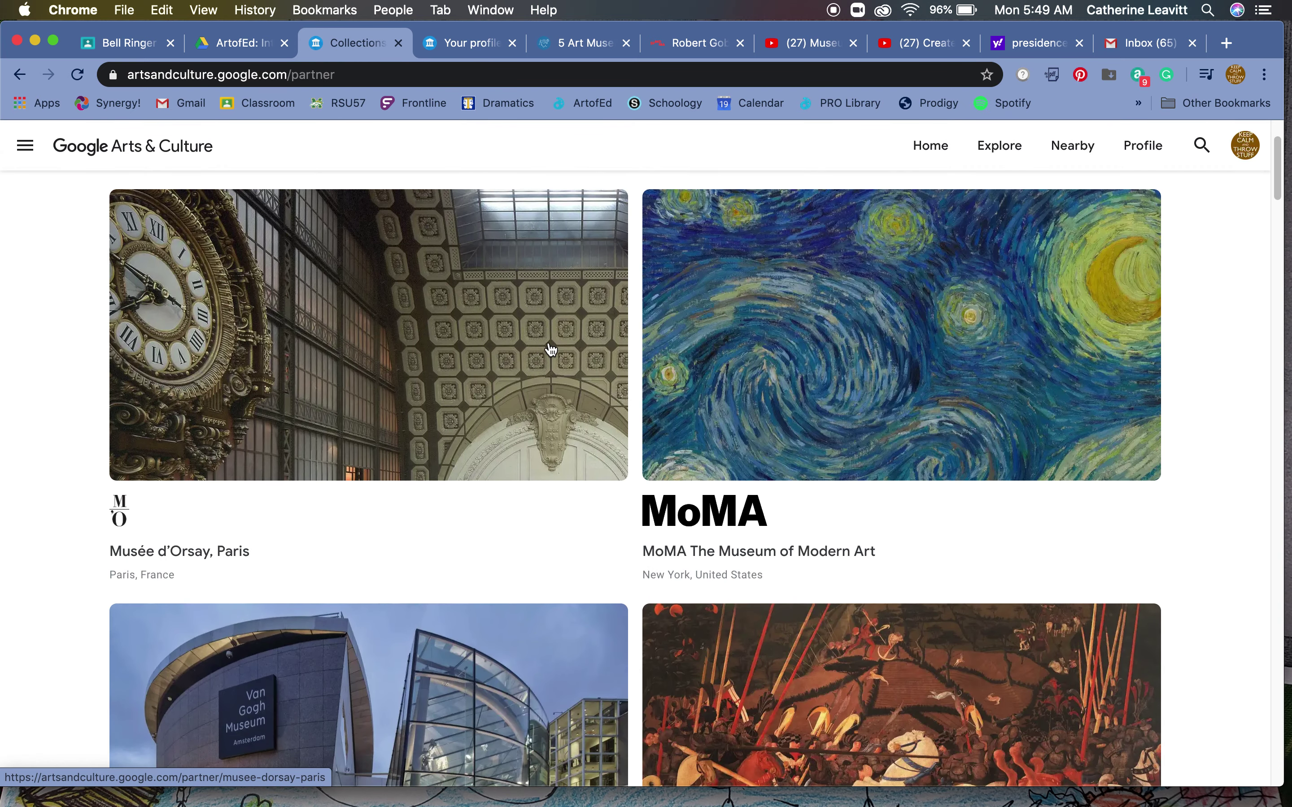
scroll(550, 350, down, 8)
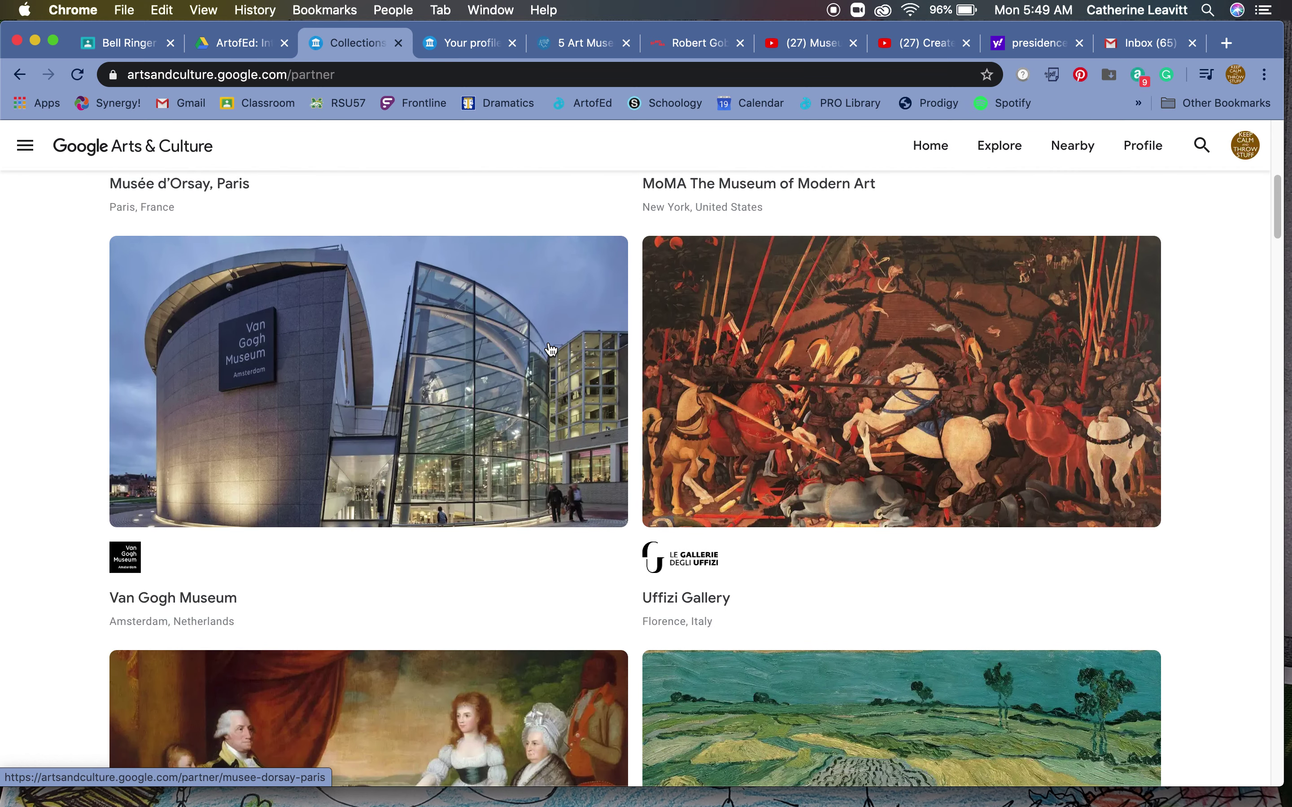
scroll(551, 350, down, 4)
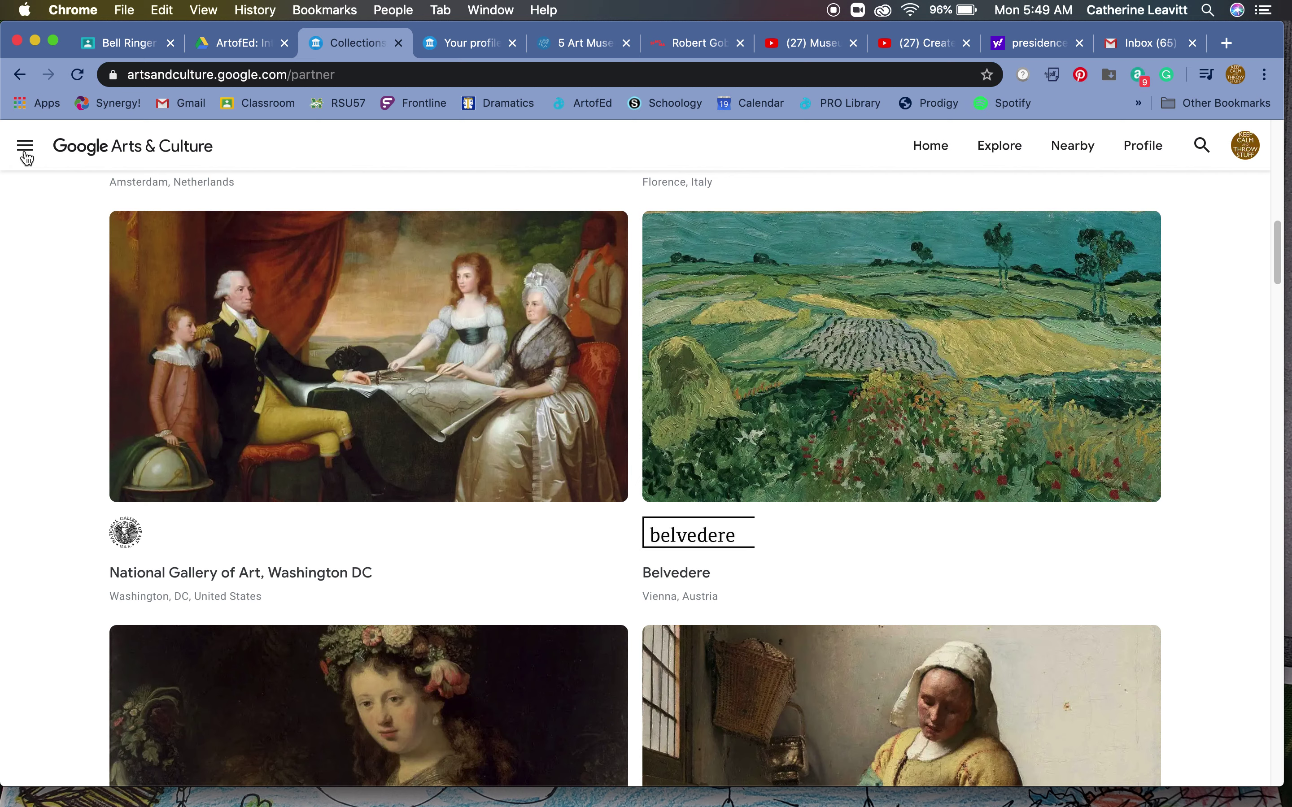
Step: Open the Themes page and look through the featured themes down to the More themes section
click(26, 147)
click(95, 424)
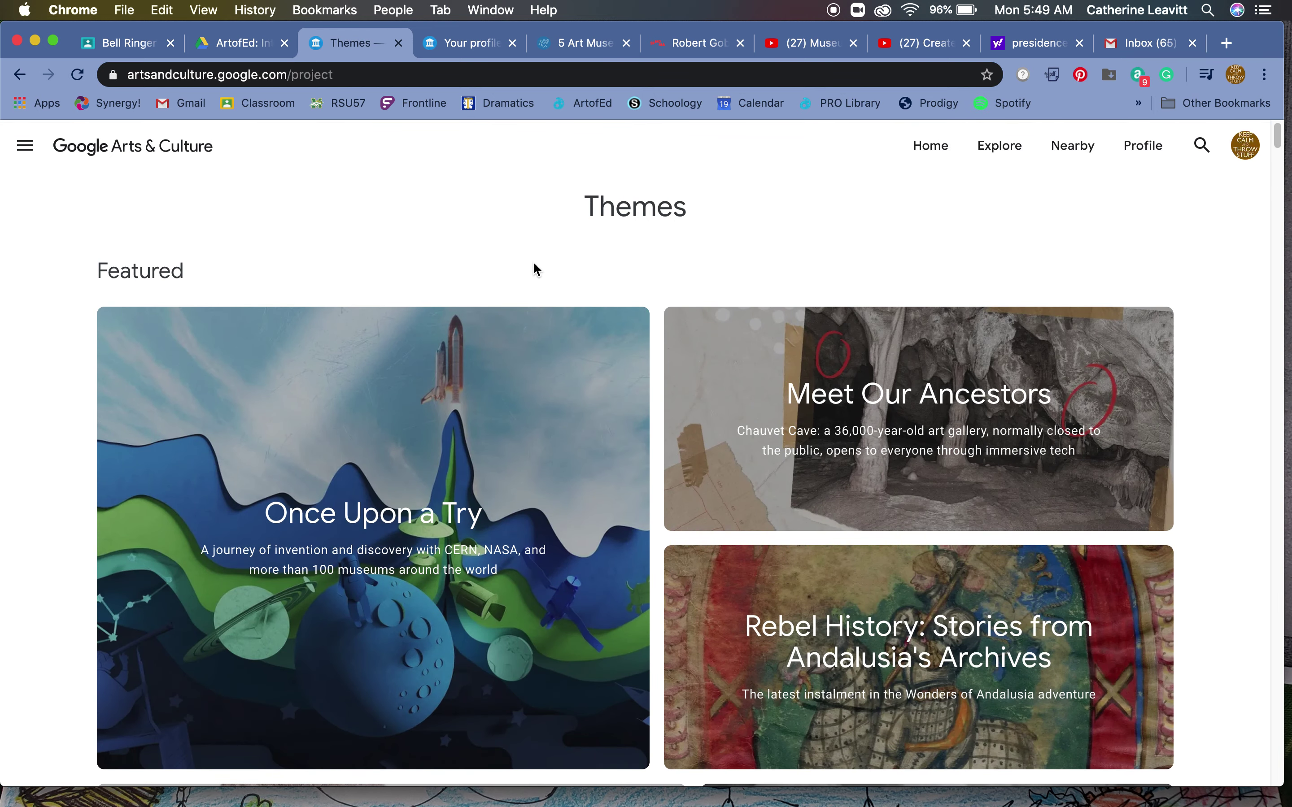
scroll(534, 265, down, 5)
scroll(534, 270, down, 3)
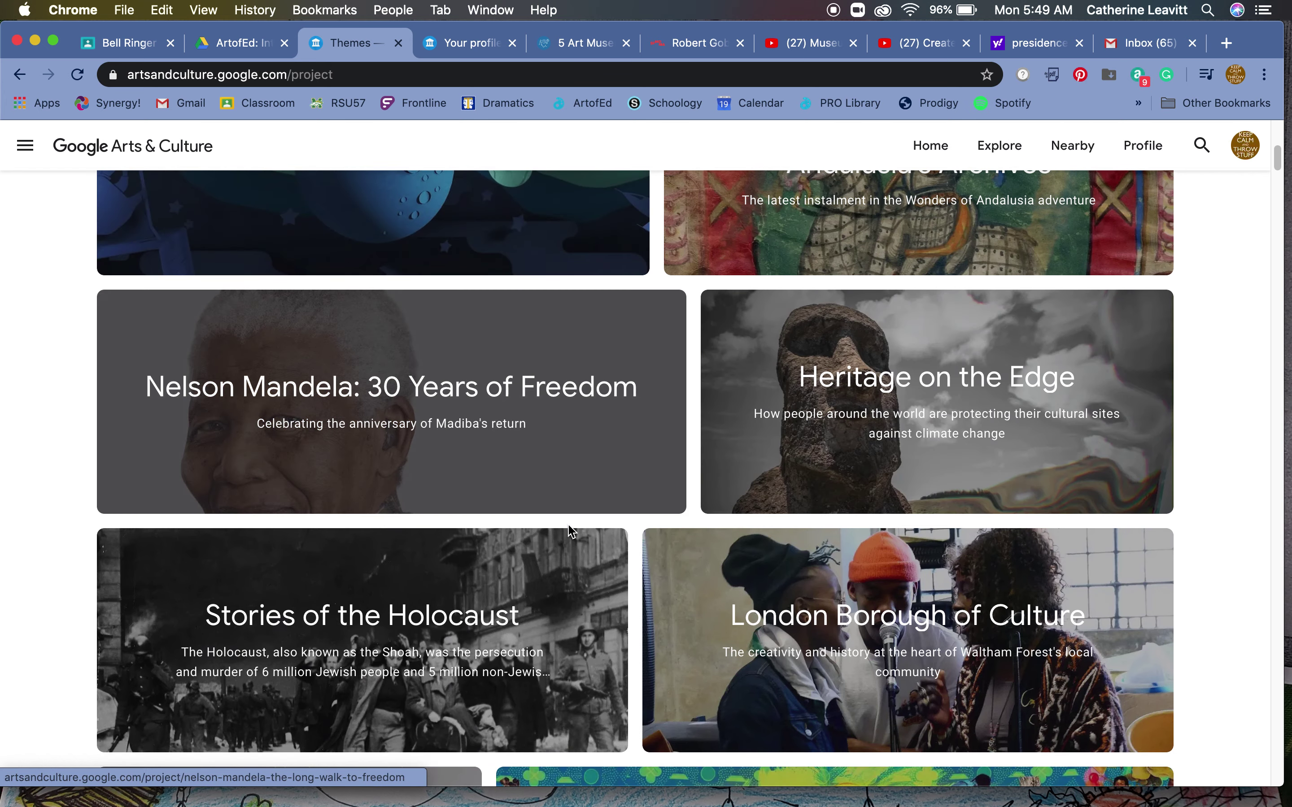
scroll(573, 532, down, 3)
scroll(573, 533, down, 4)
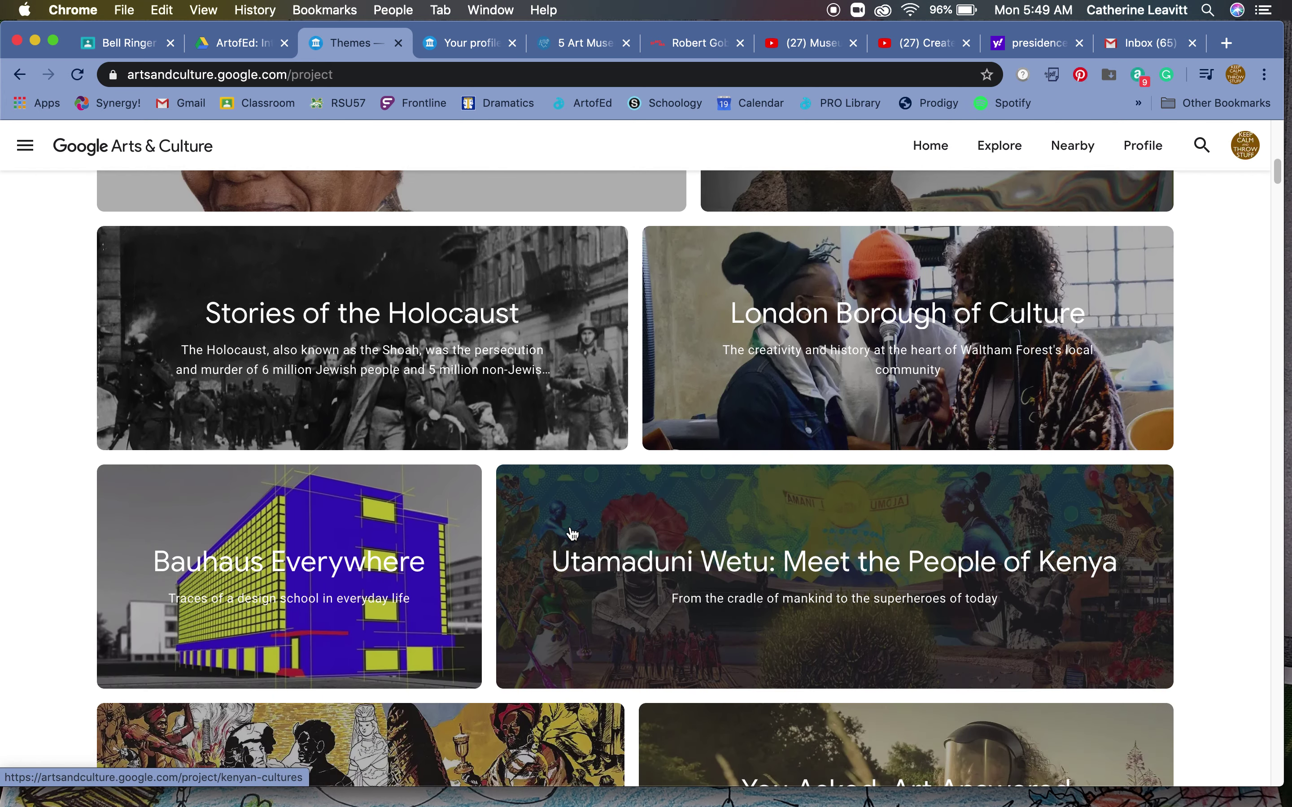
scroll(573, 533, down, 6)
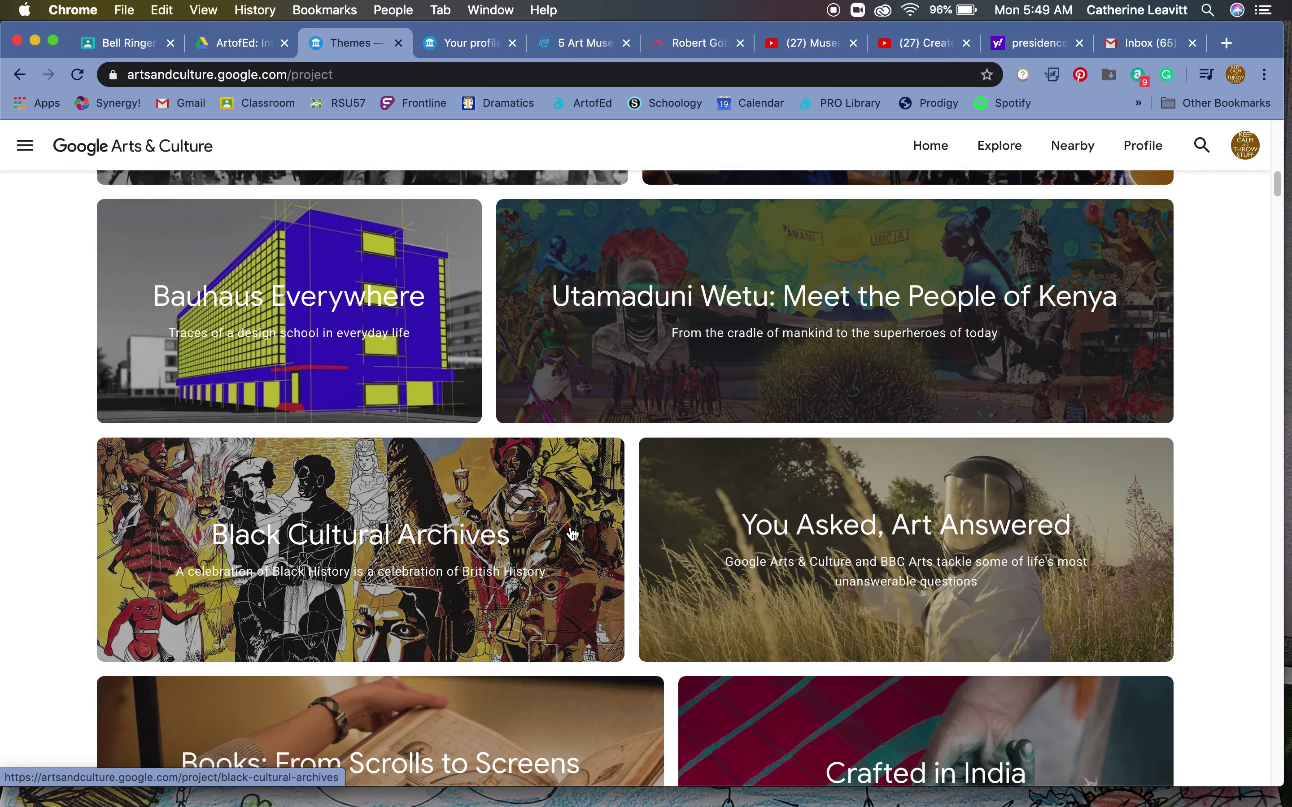
scroll(573, 532, down, 4)
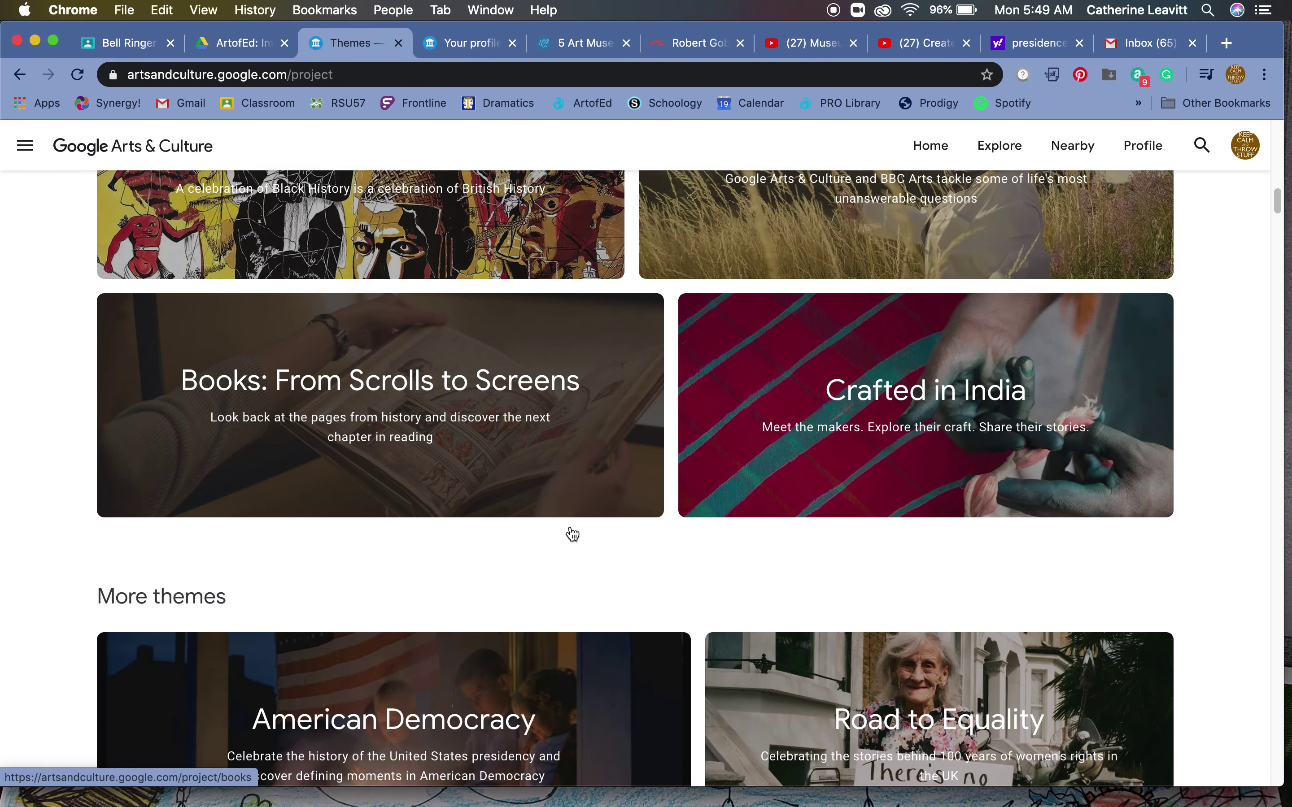
Step: Open the featured theme "Once Upon a Try" and browse its stories and videos down to the wheel, tools and radiators exhibits
scroll(573, 533, up, 10)
scroll(573, 532, up, 12)
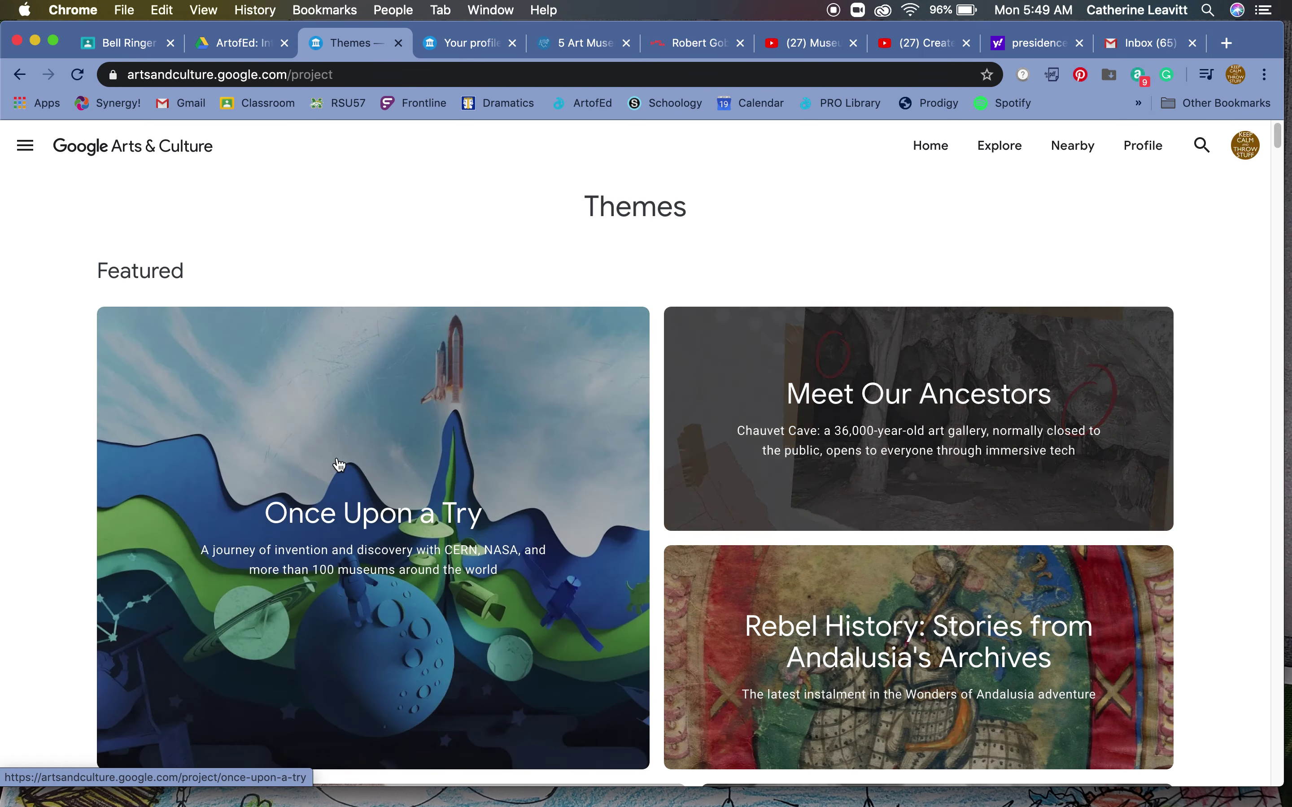
click(339, 491)
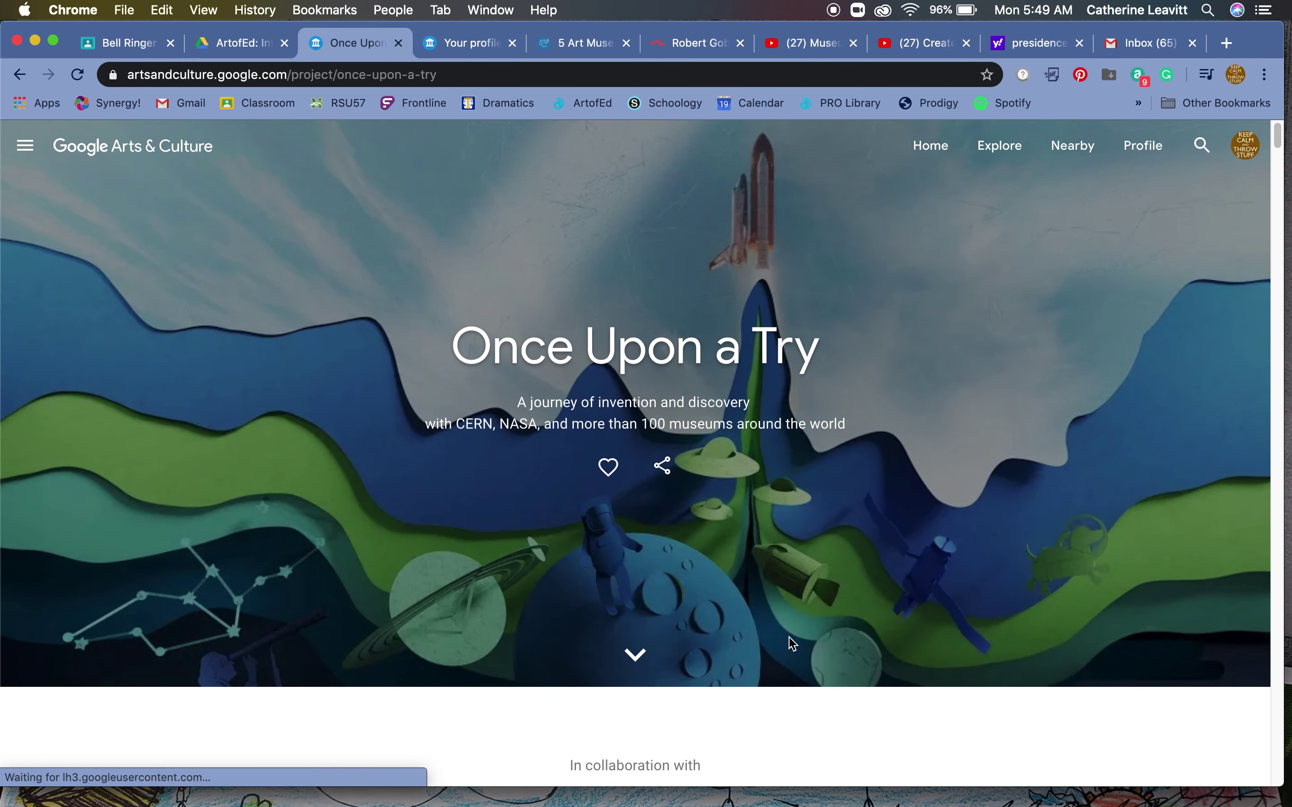
scroll(887, 453, down, 10)
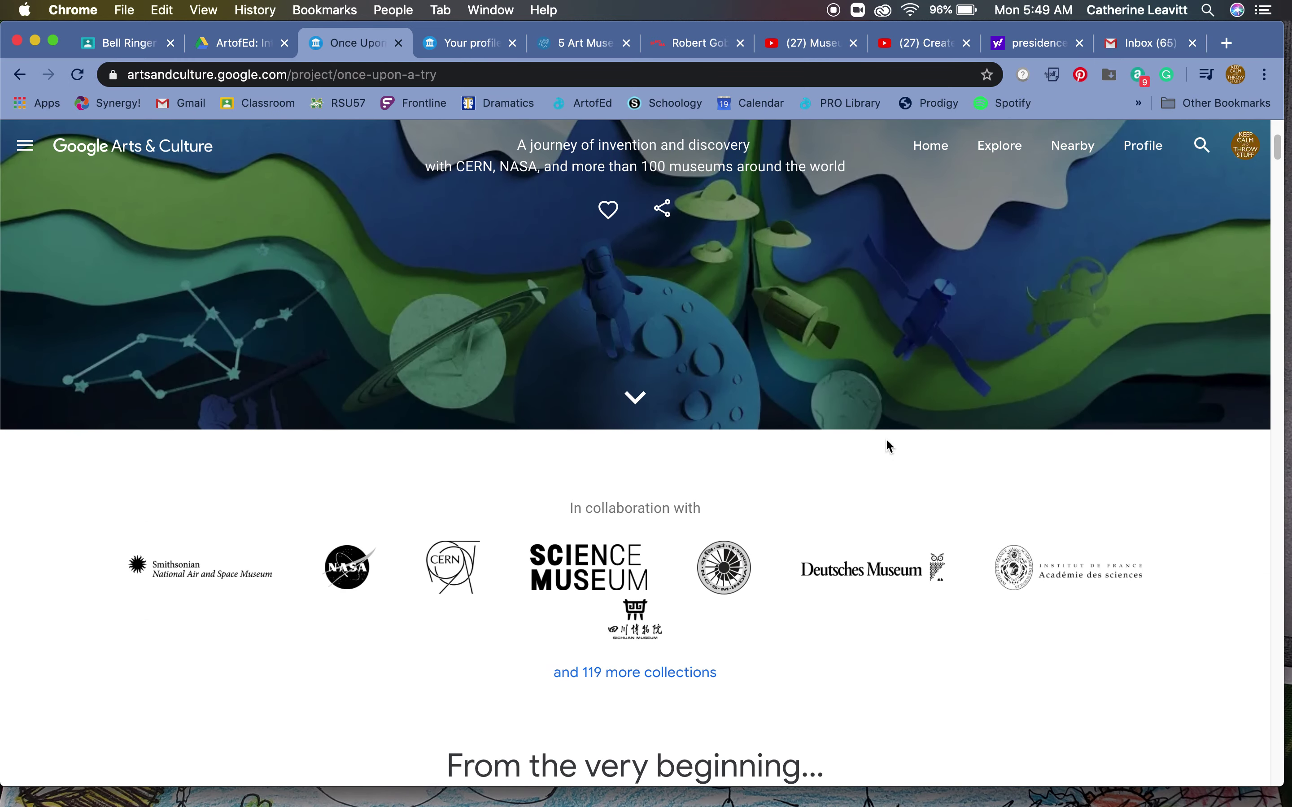
scroll(889, 446, down, 5)
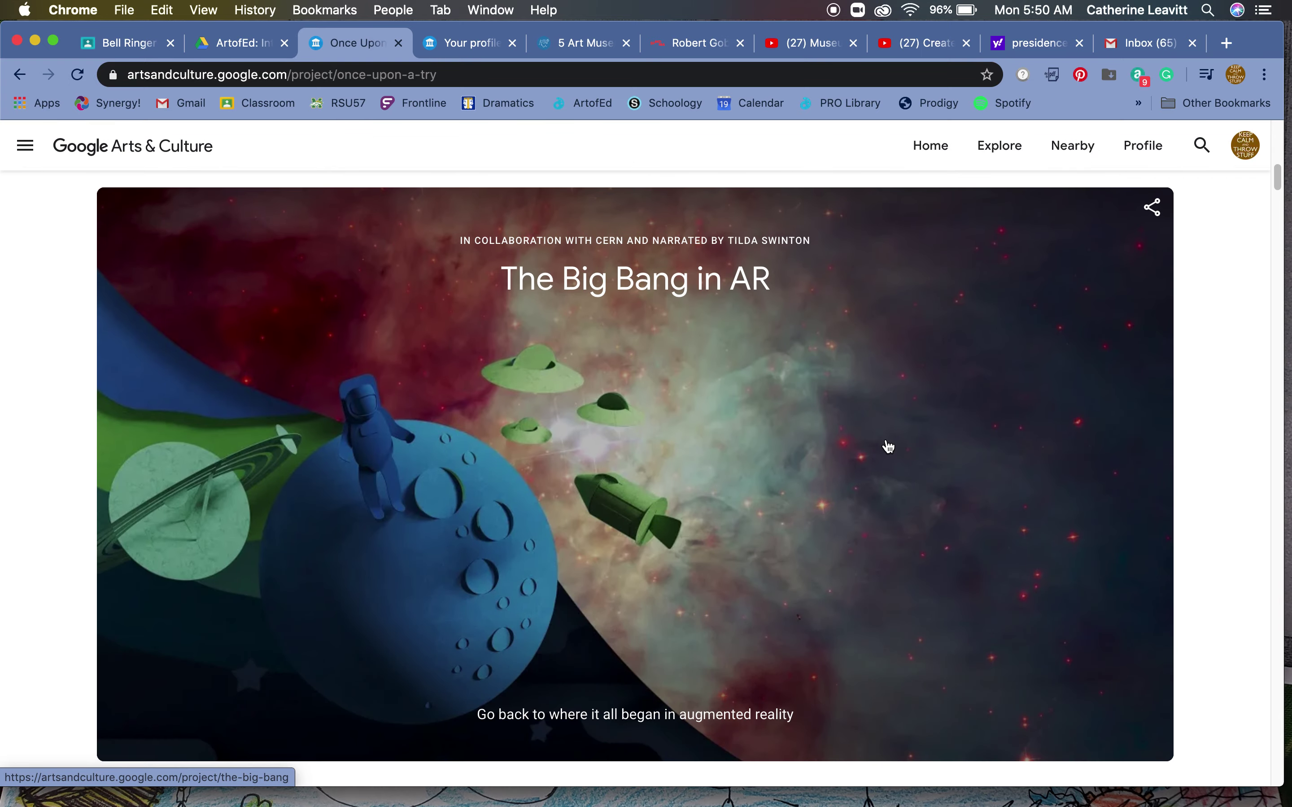
scroll(888, 445, down, 10)
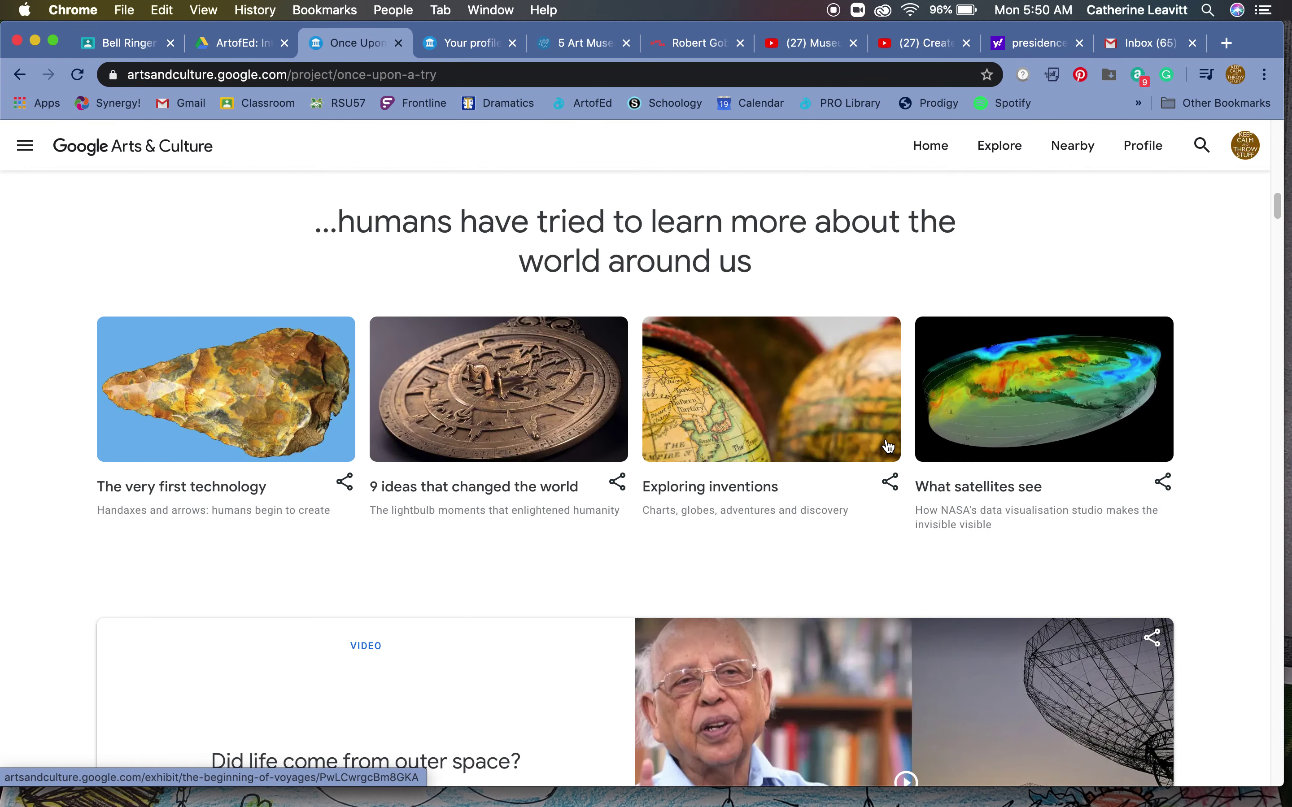
scroll(888, 446, down, 5)
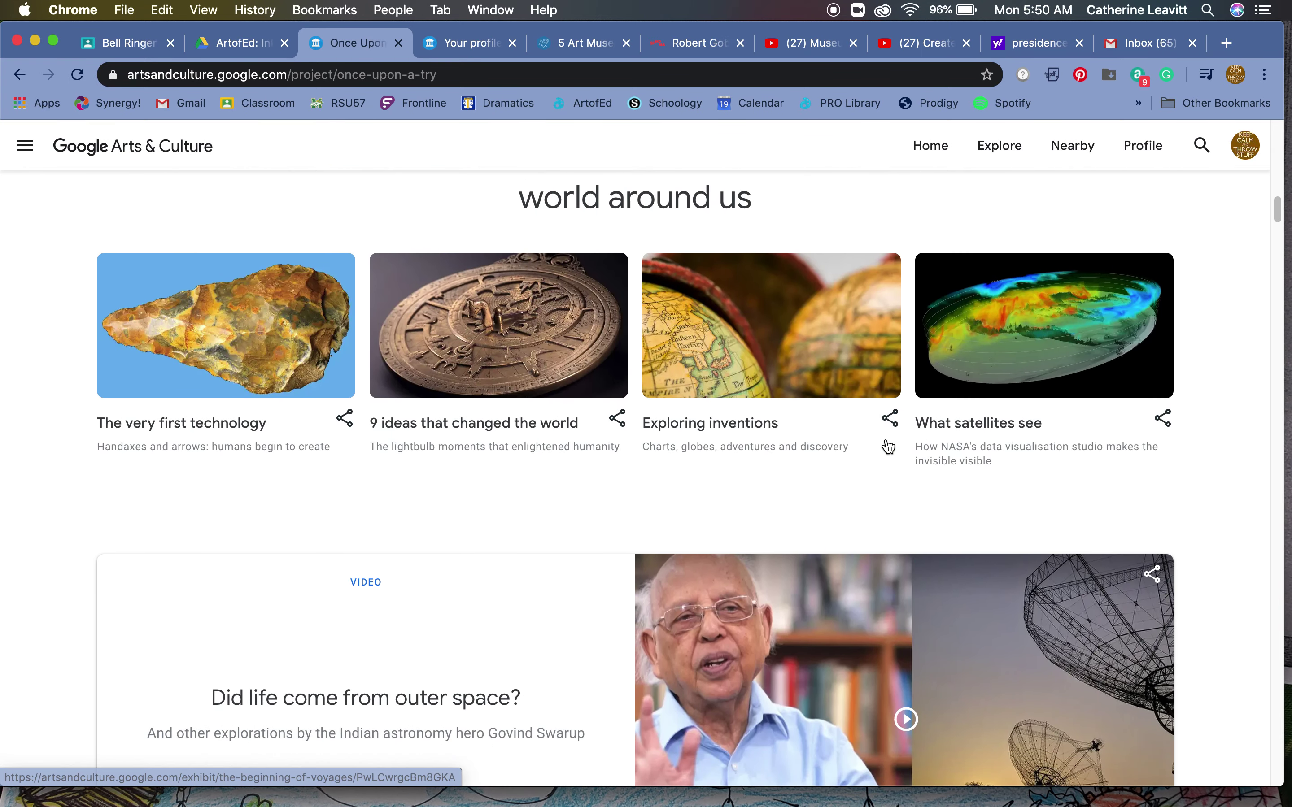
scroll(888, 446, down, 2)
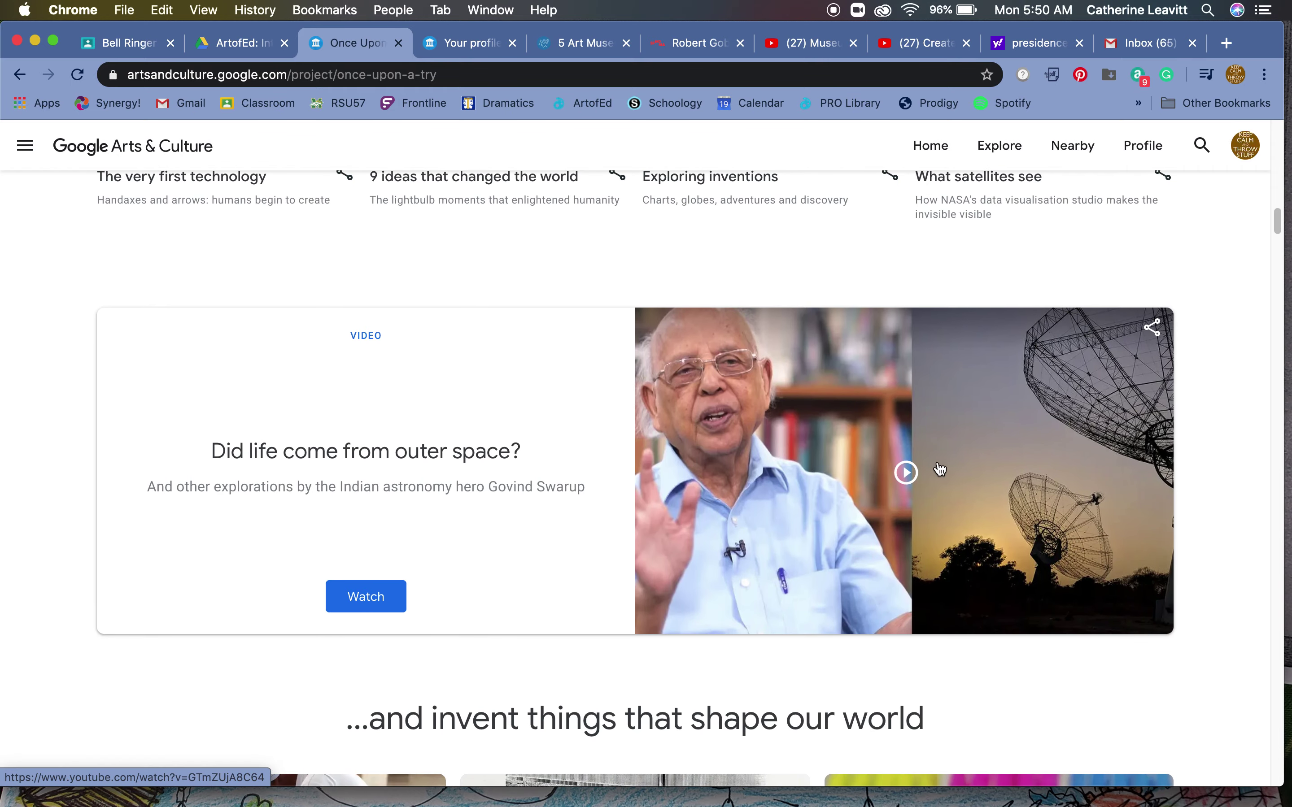
scroll(828, 531, down, 9)
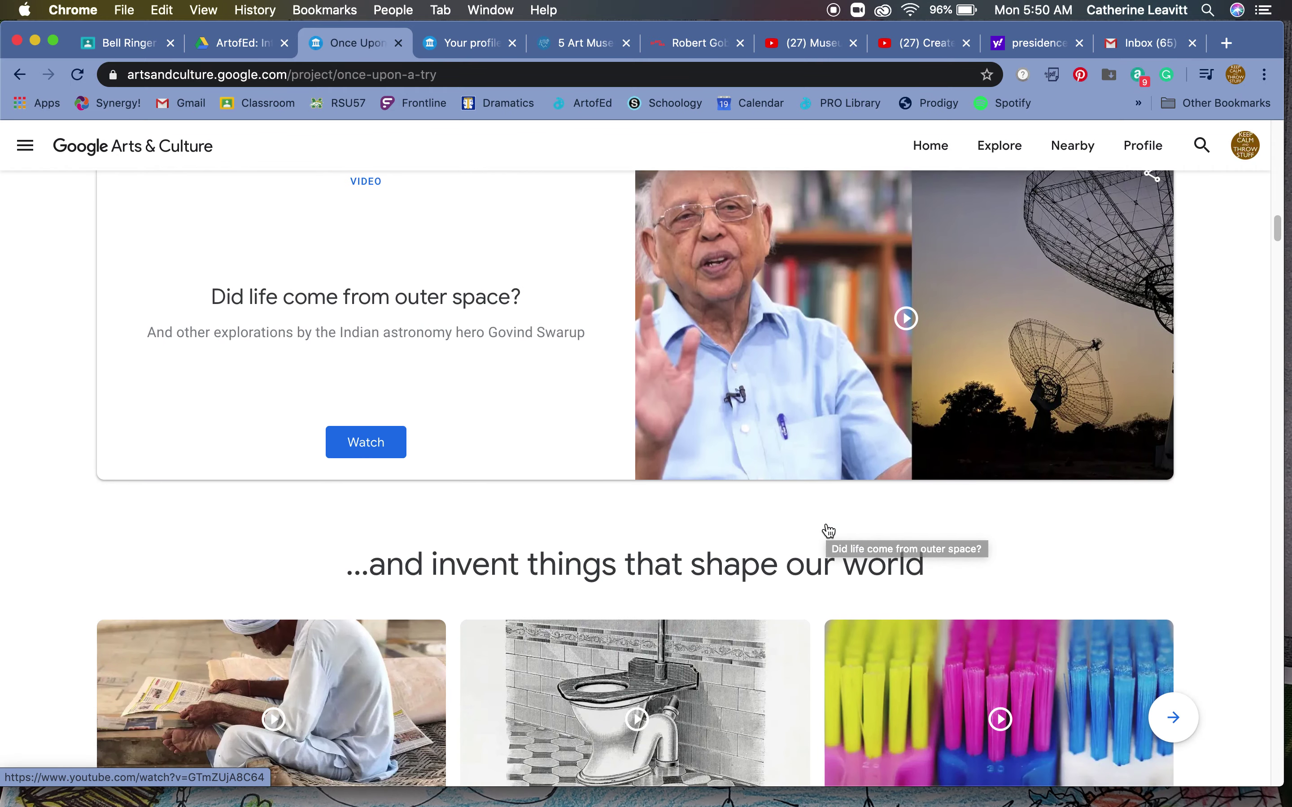
scroll(828, 531, down, 5)
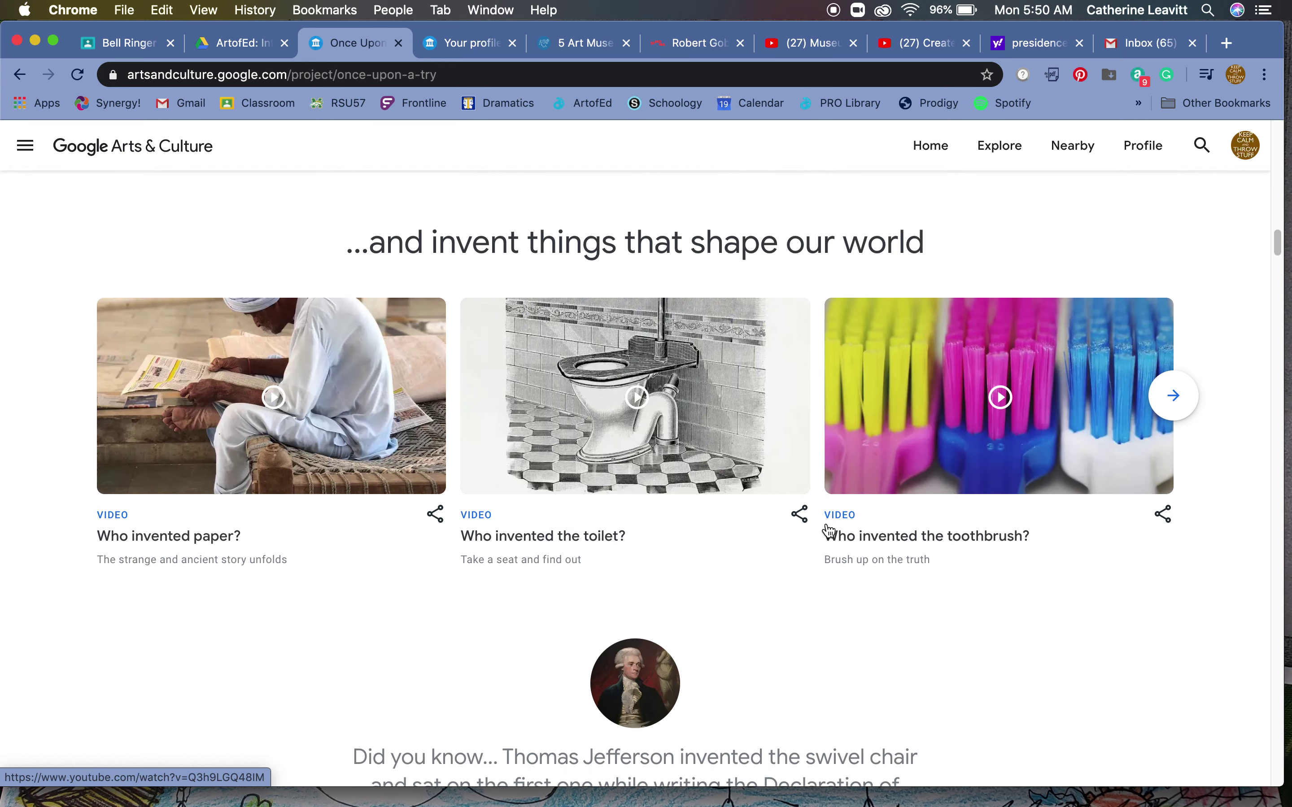
scroll(827, 526, down, 7)
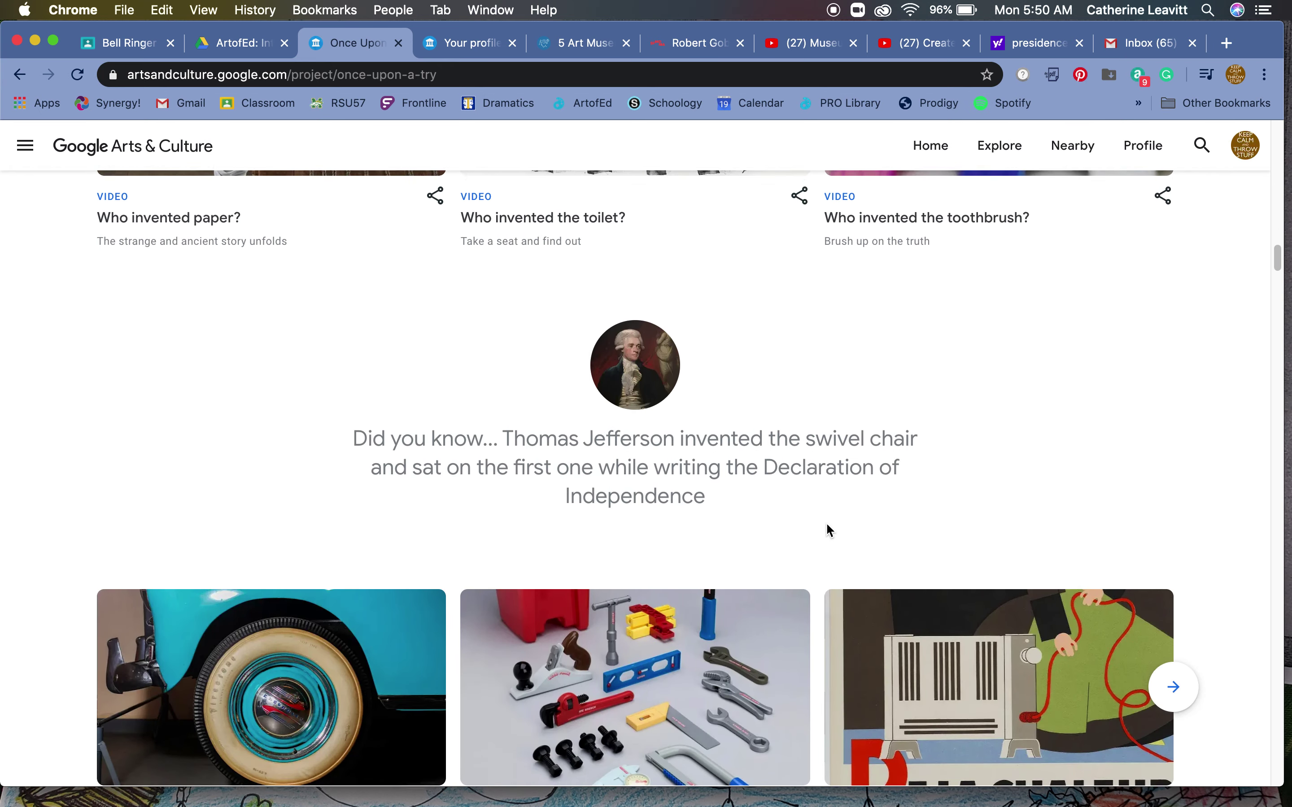
scroll(828, 530, down, 2)
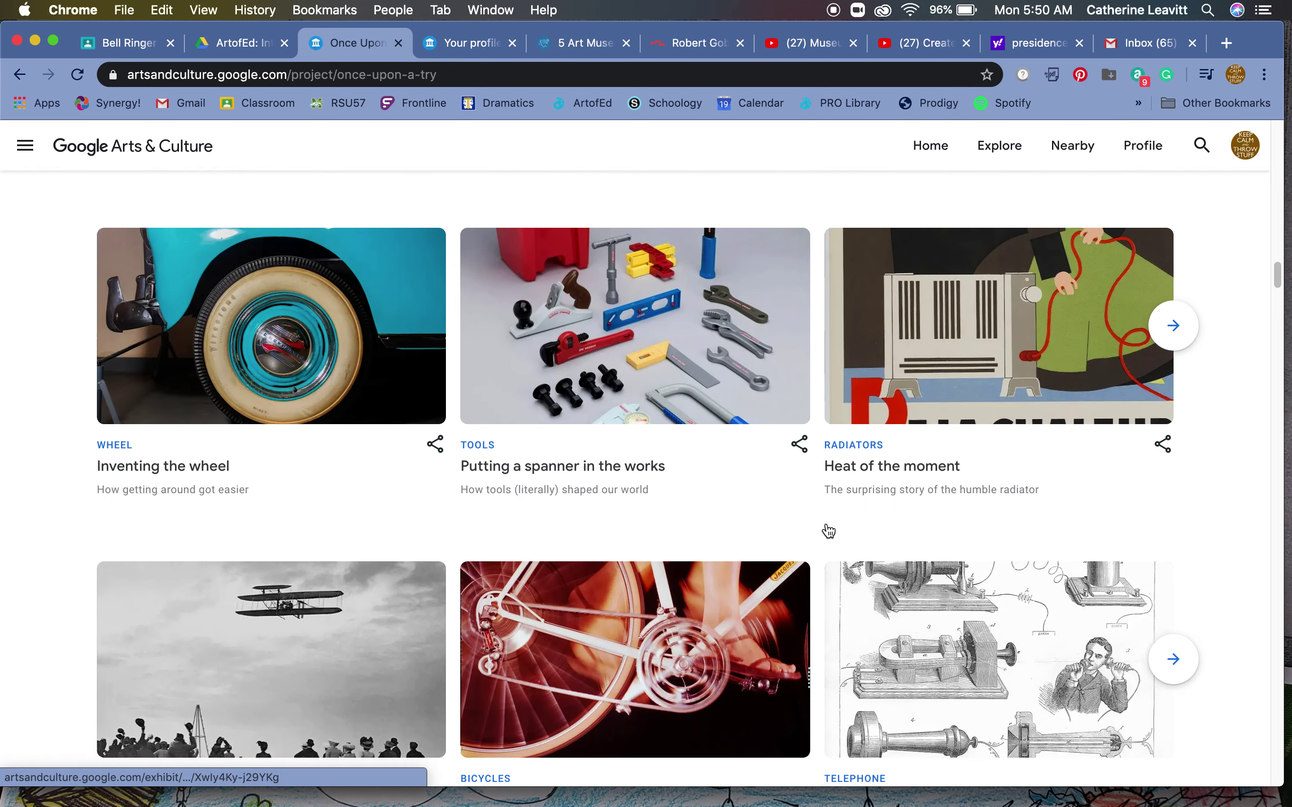
Step: Open the Arts & Culture Experiments collection, look over the listed experiments, and close its browser tab
click(27, 146)
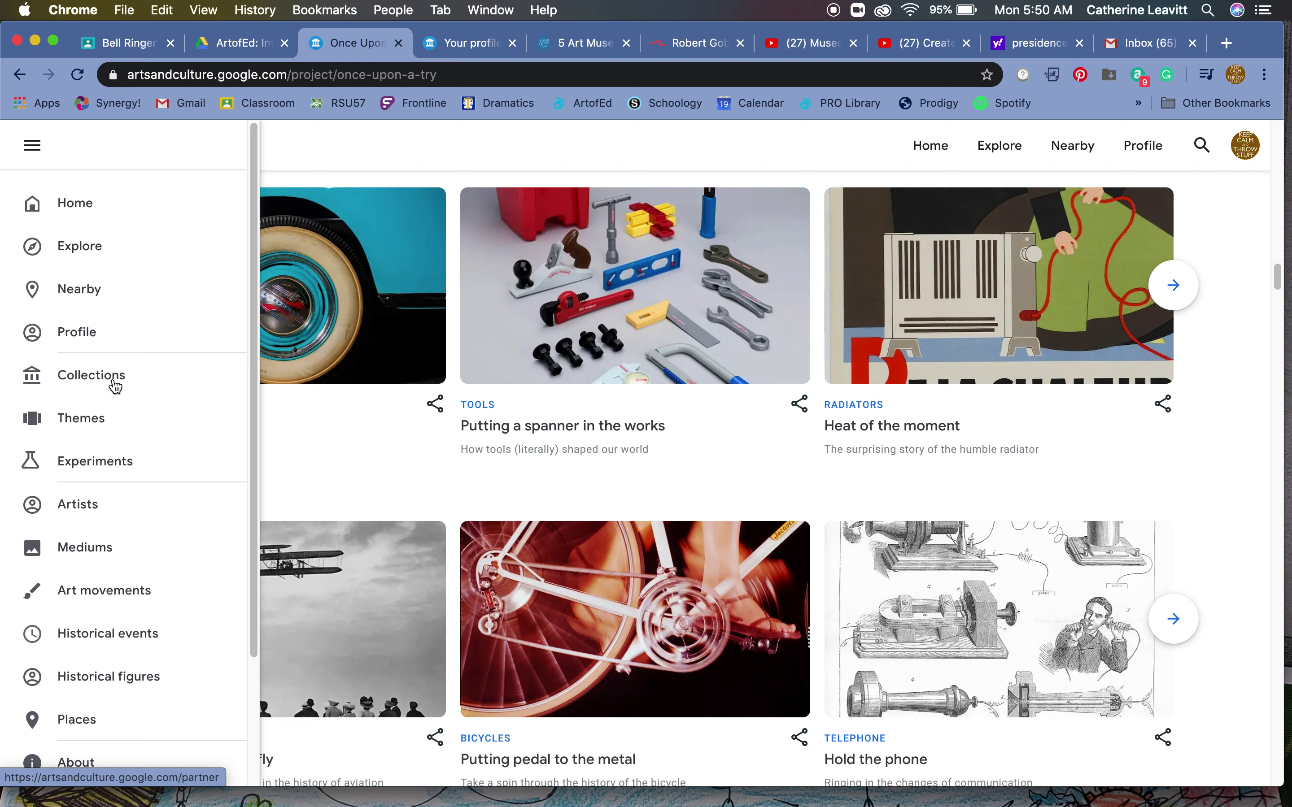
click(129, 477)
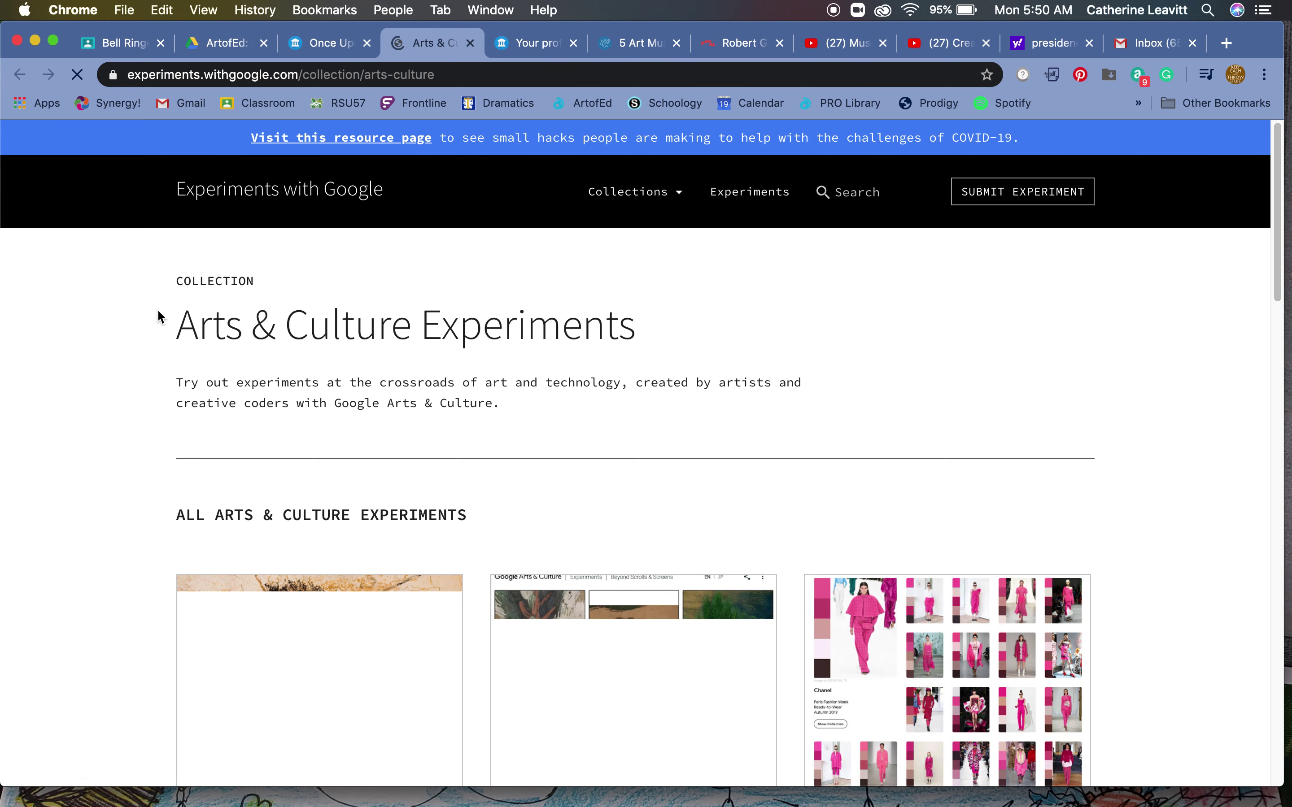
scroll(158, 317, down, 5)
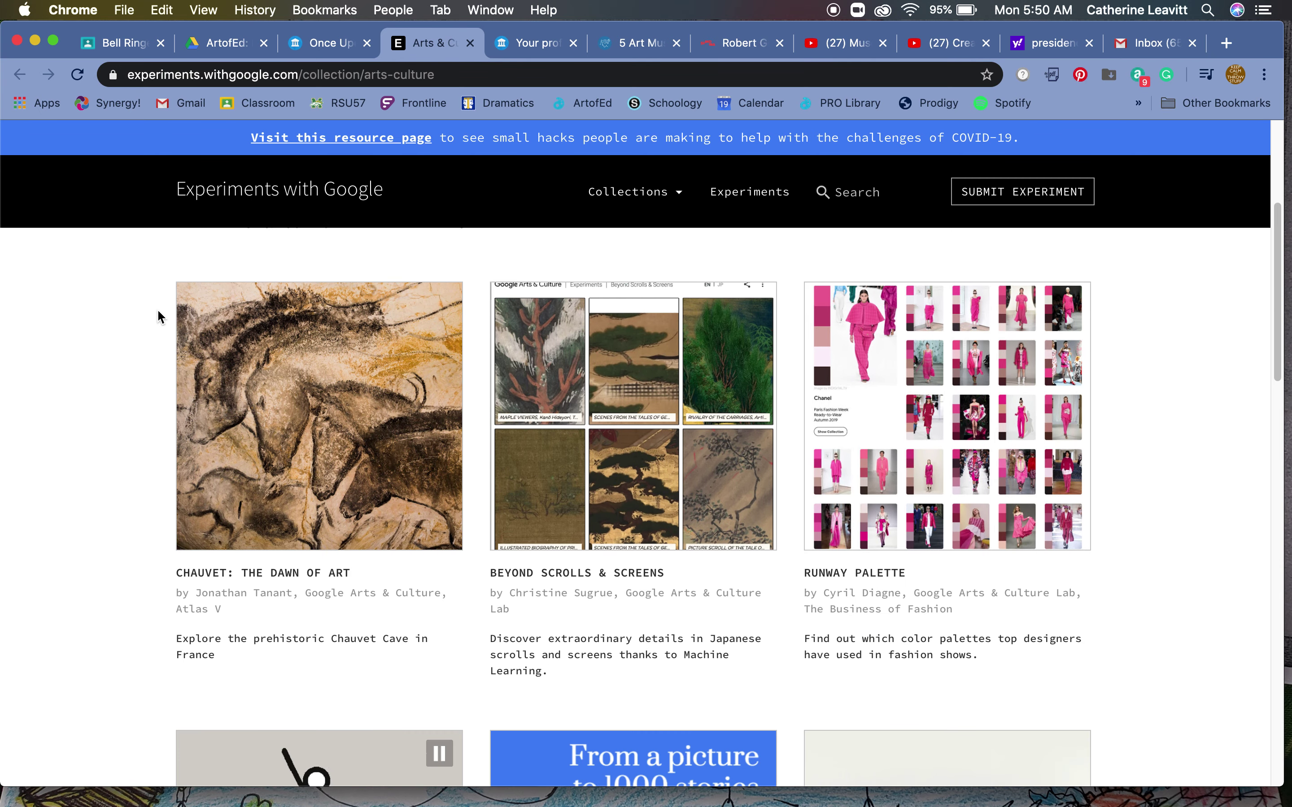
scroll(158, 317, down, 7)
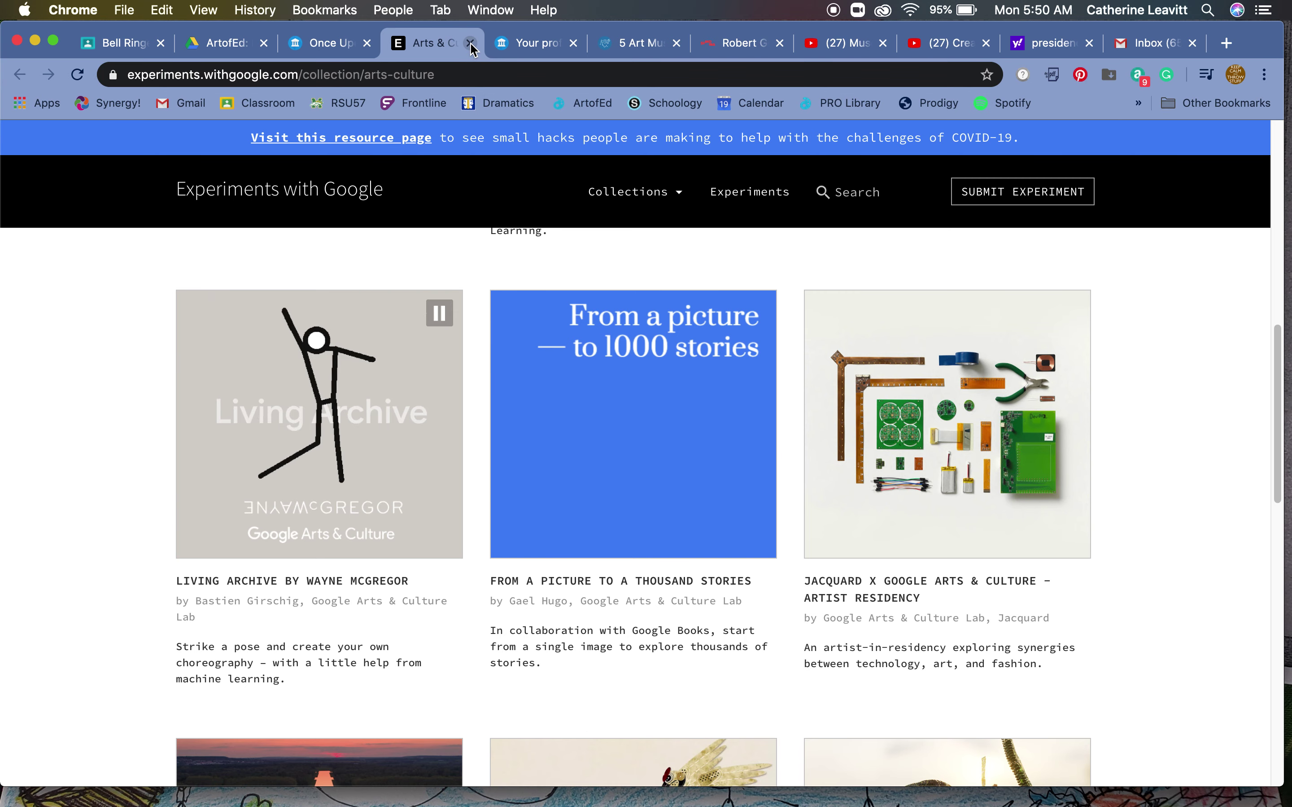
click(470, 43)
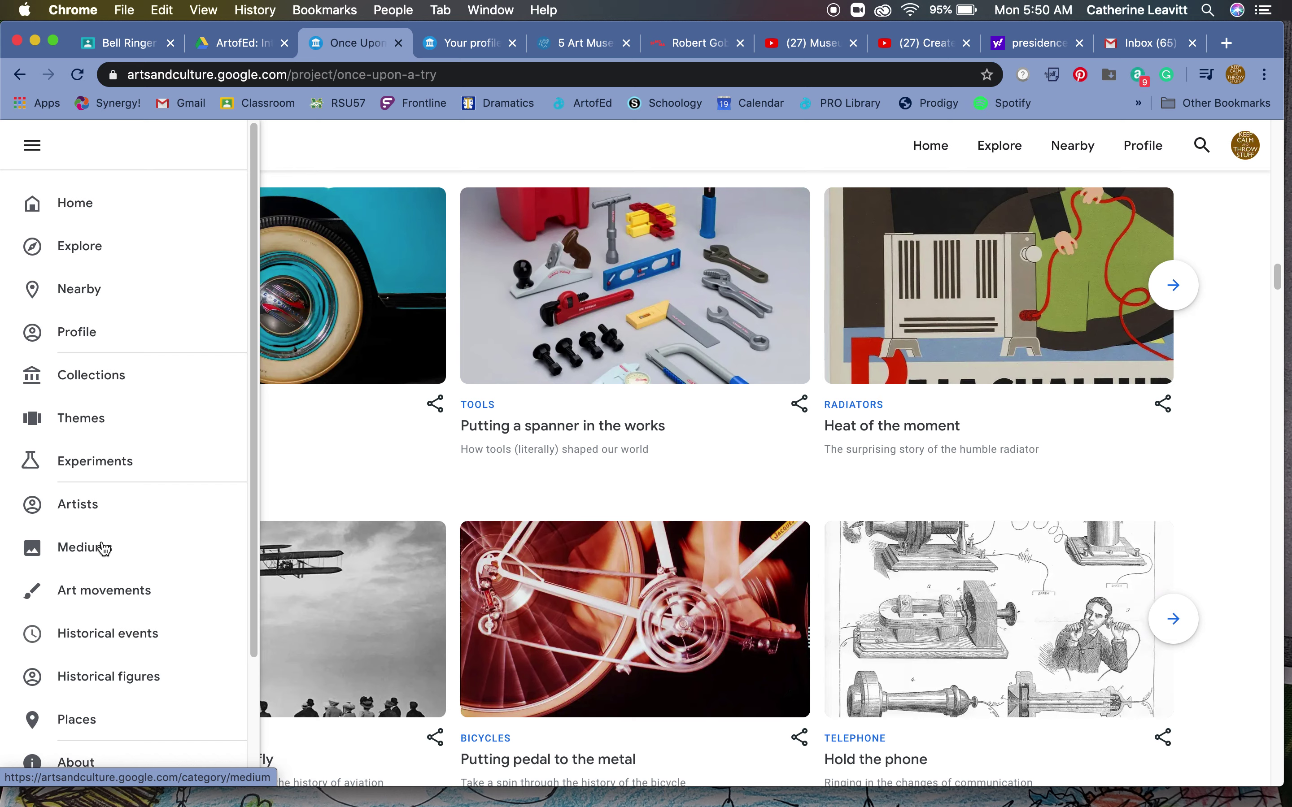
Step: Open the Artists page and browse the artist tiles down to the row with Claude Monet and Georgia O'Keeffe
click(80, 511)
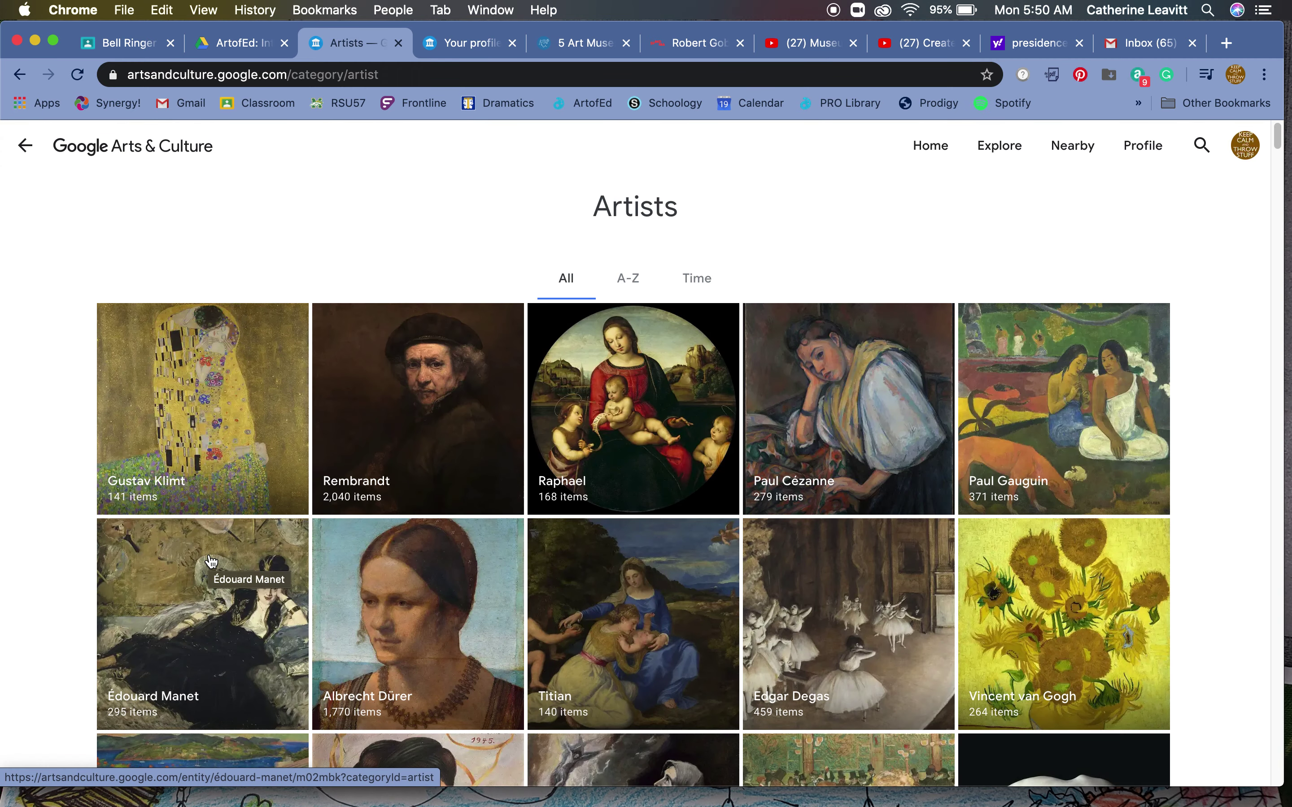
scroll(211, 560, down, 3)
scroll(211, 561, down, 3)
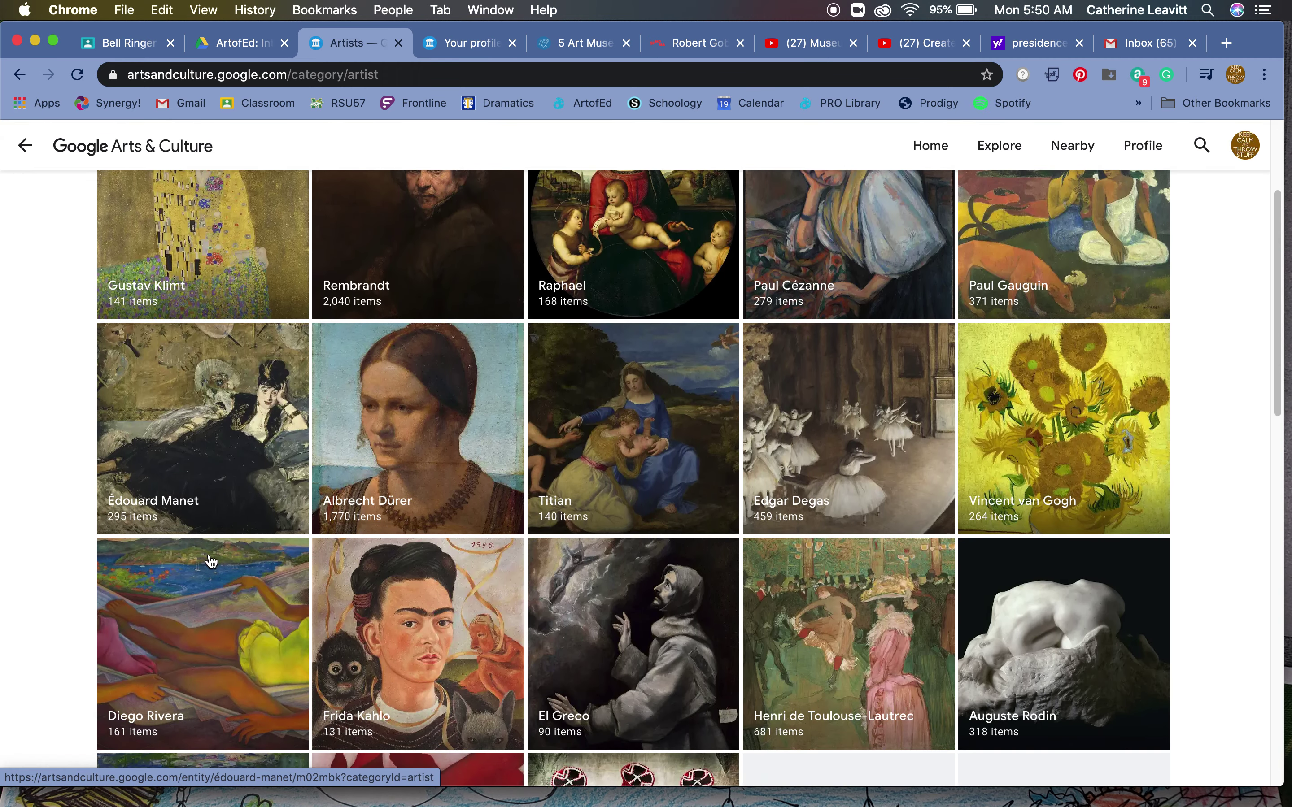
scroll(211, 561, down, 4)
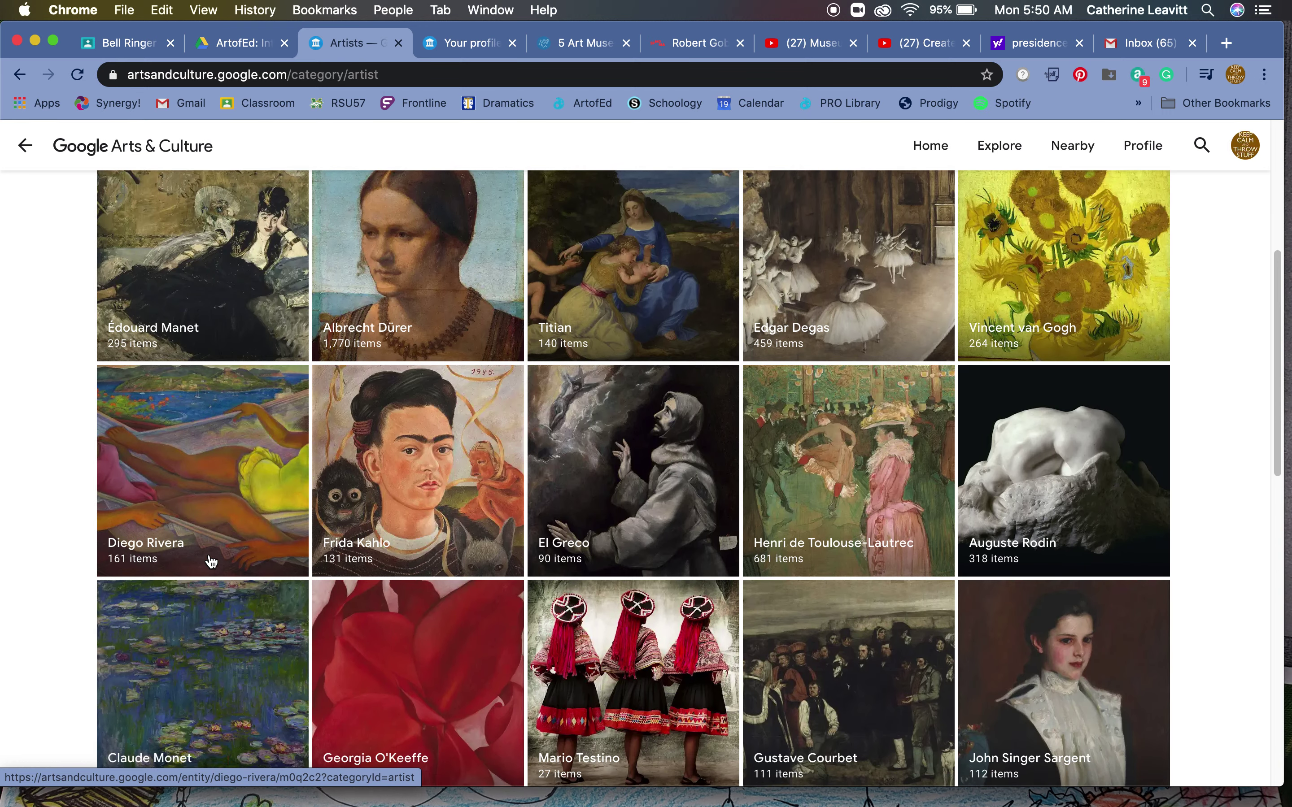
Step: Browse further through the artist tiles down to the row with J. M. W. Turner and William Blake
scroll(211, 560, down, 5)
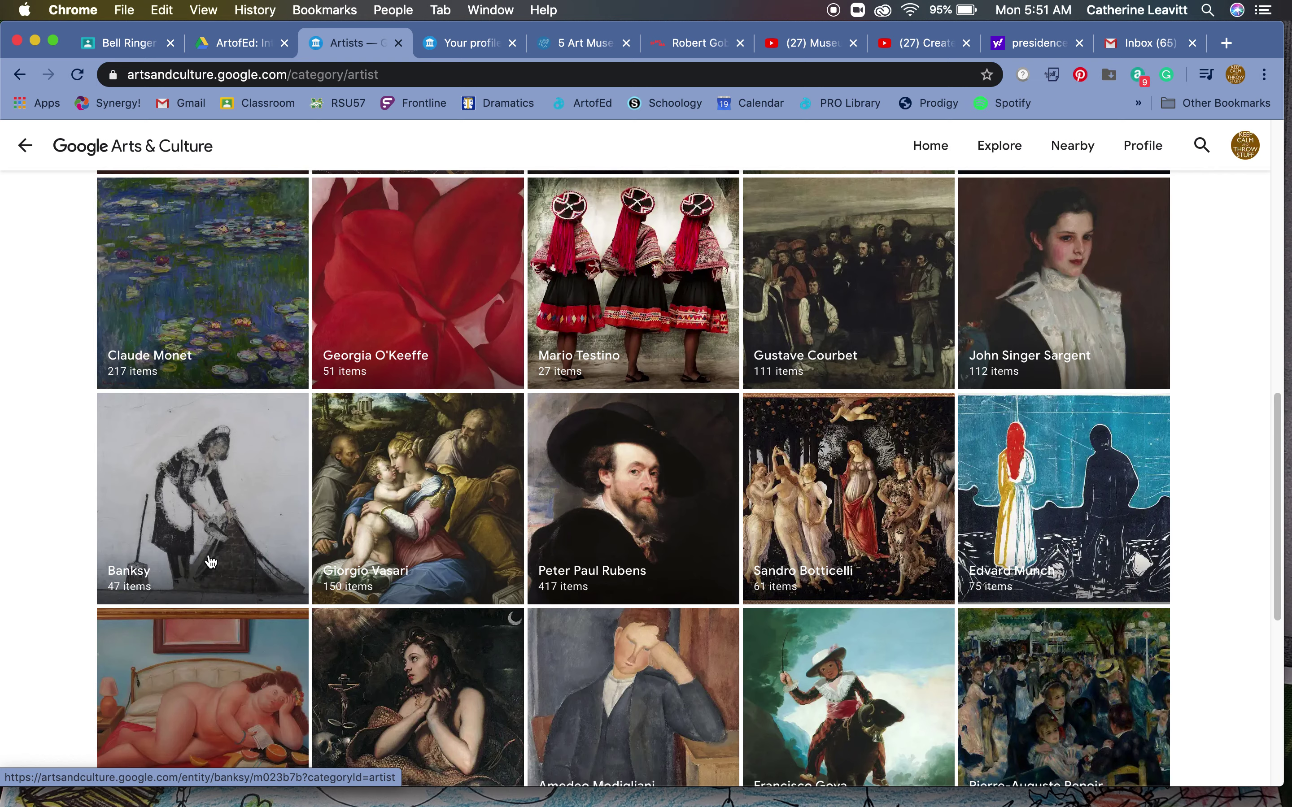
scroll(211, 561, down, 3)
scroll(211, 561, down, 5)
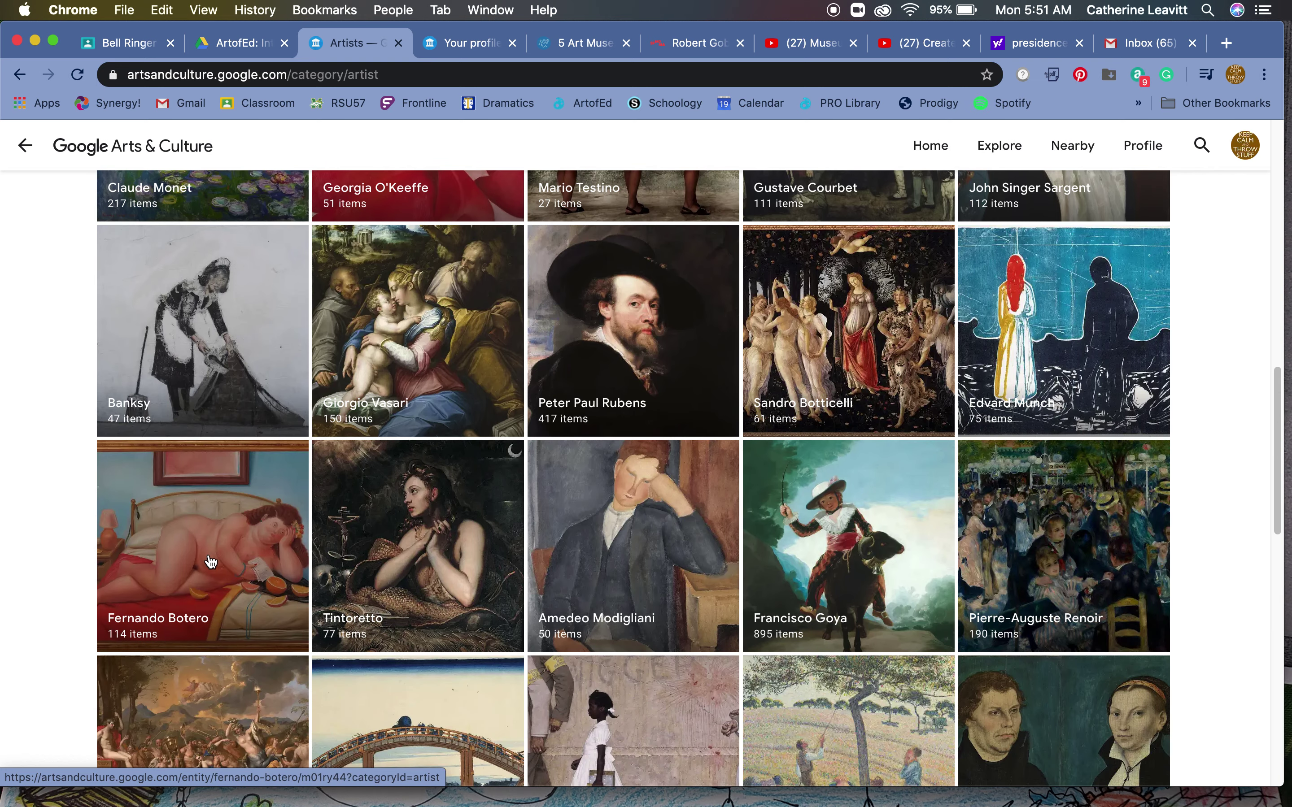
scroll(210, 561, down, 3)
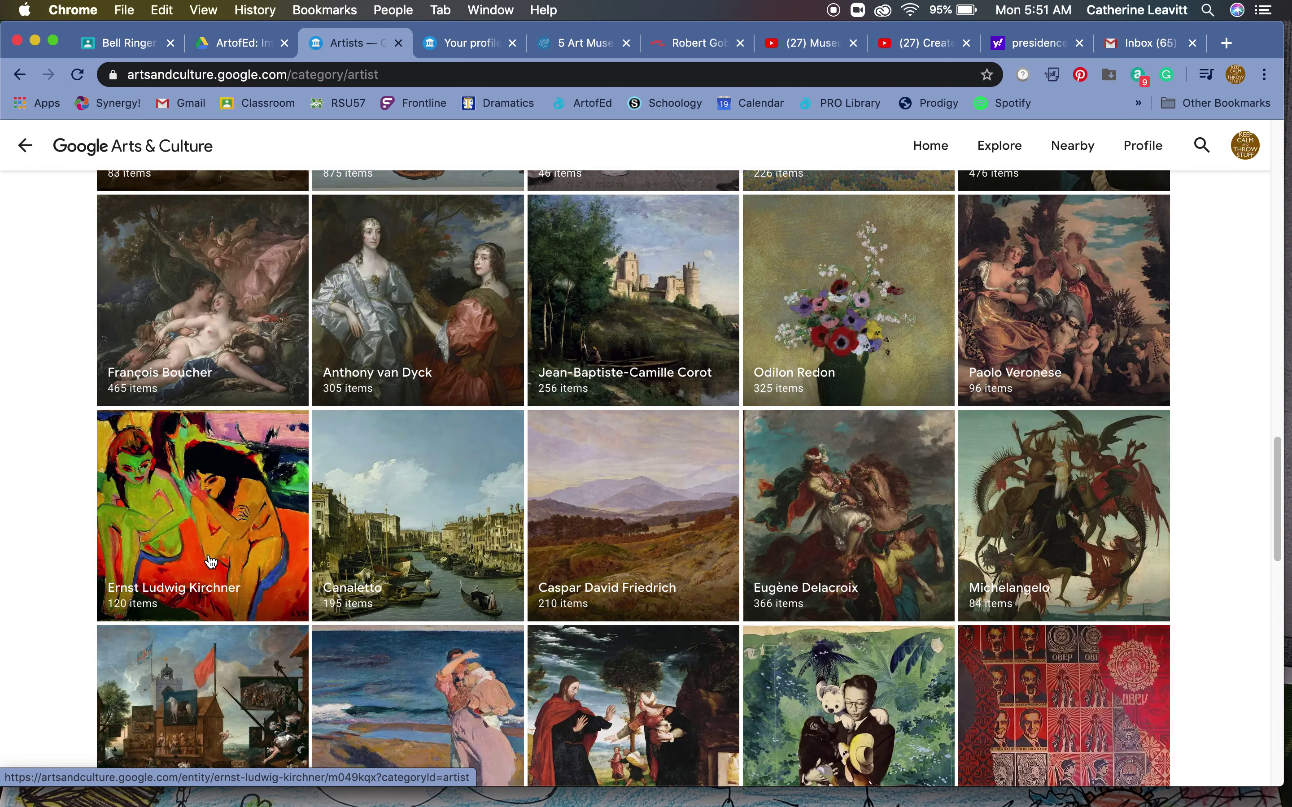
scroll(211, 560, down, 6)
scroll(211, 561, down, 3)
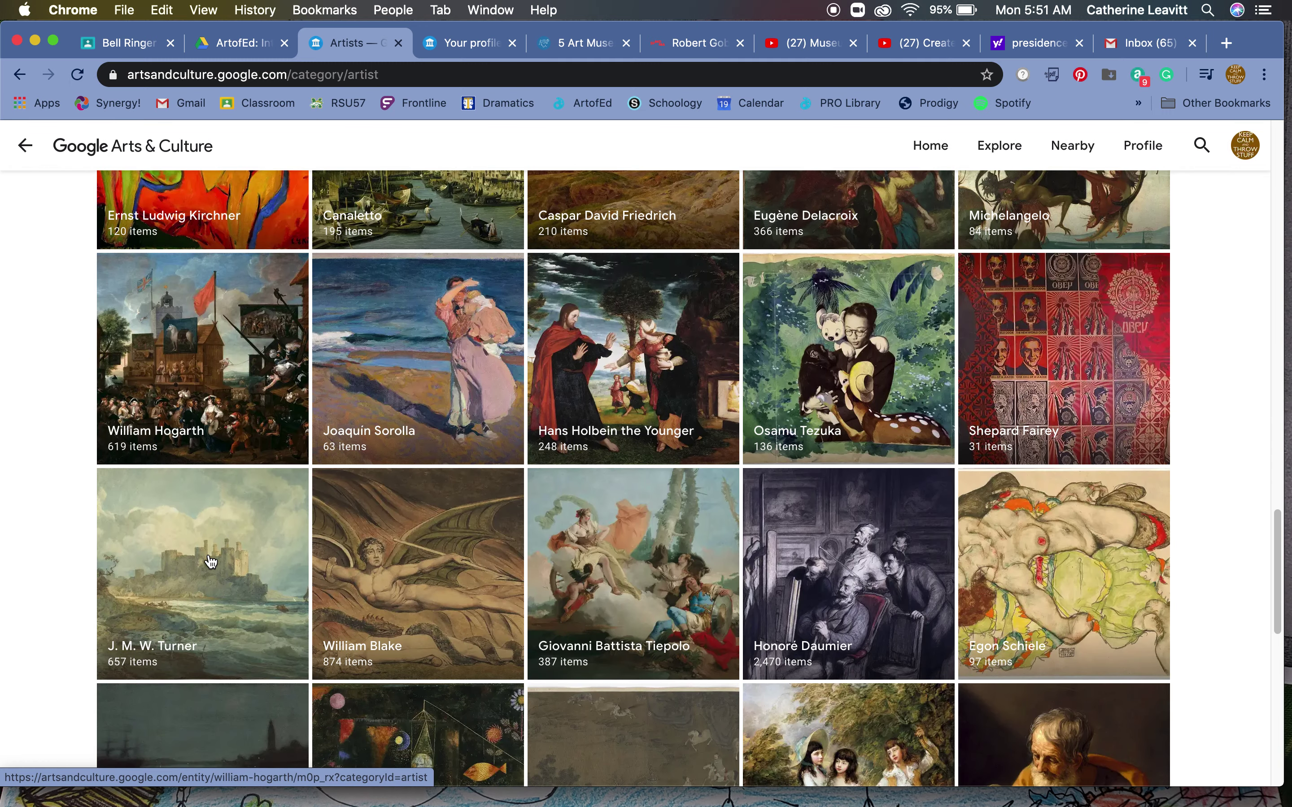
Step: Switch the Artists page to its alphabetical A-Z listing
scroll(211, 561, up, 20)
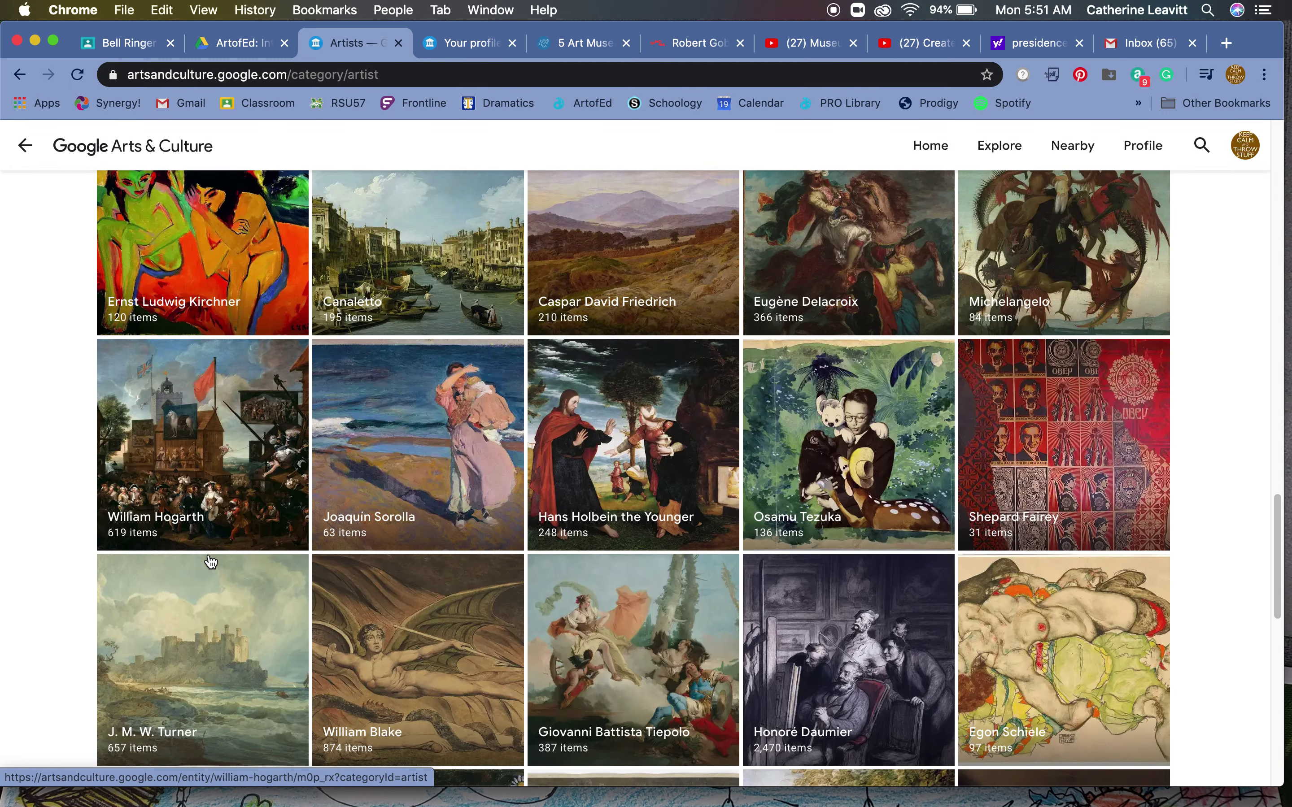
scroll(211, 560, up, 4)
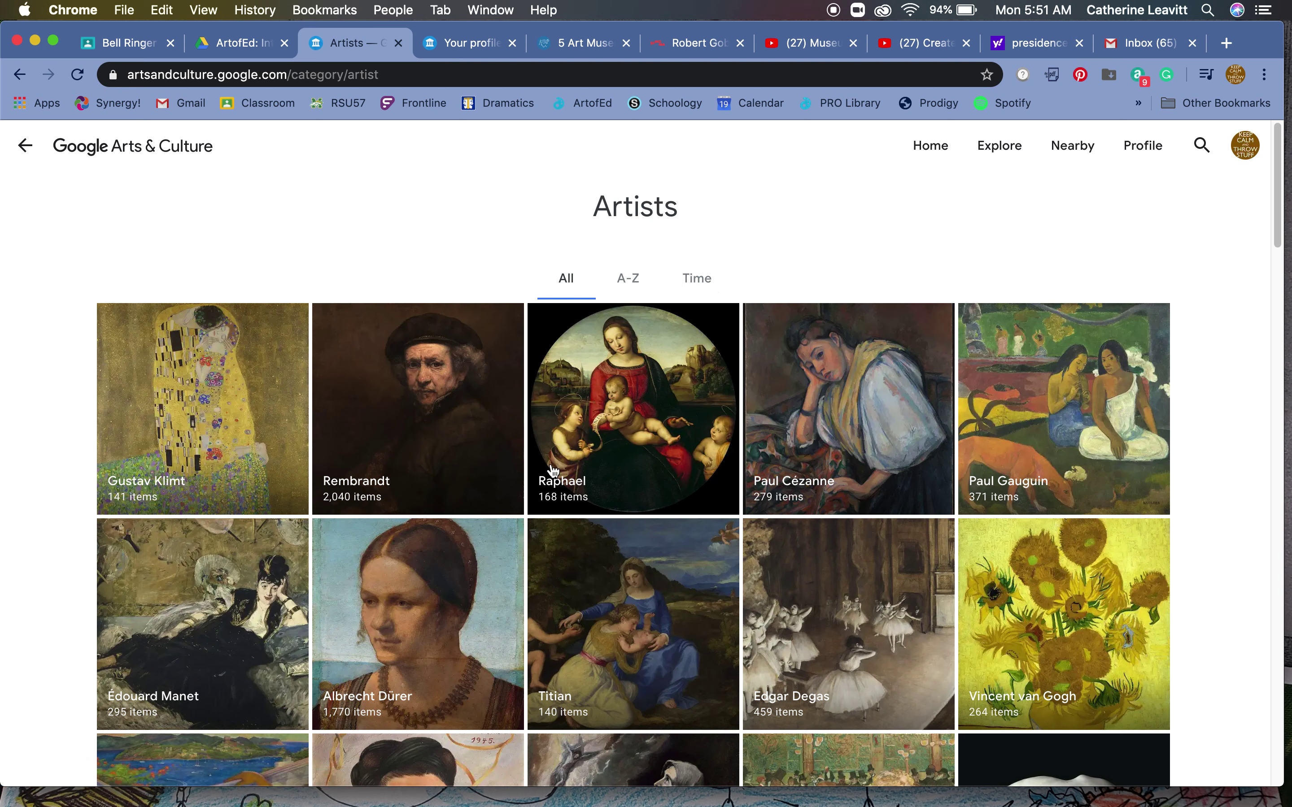
click(634, 287)
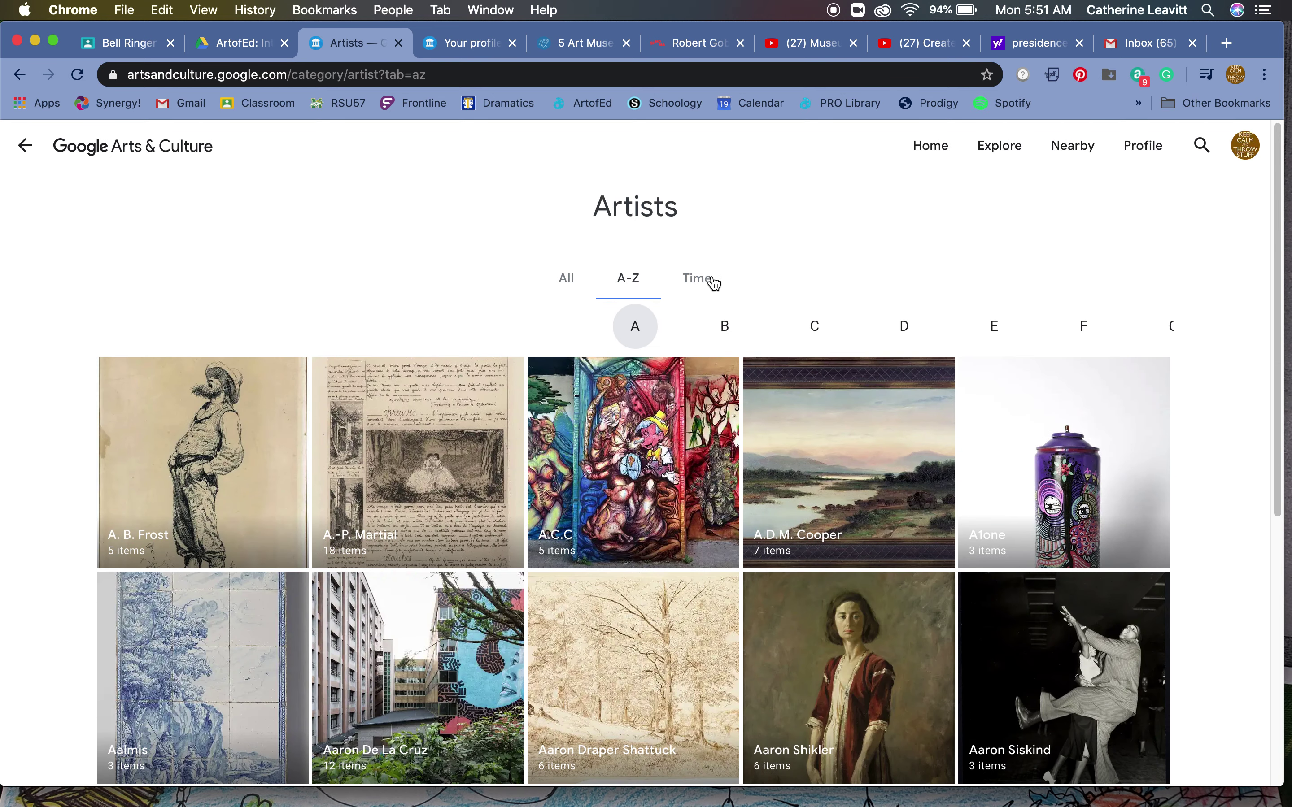
Step: Arrange the artists by time and browse the 1940 period down to the row with Emily Carr and Lewis Hine
click(713, 282)
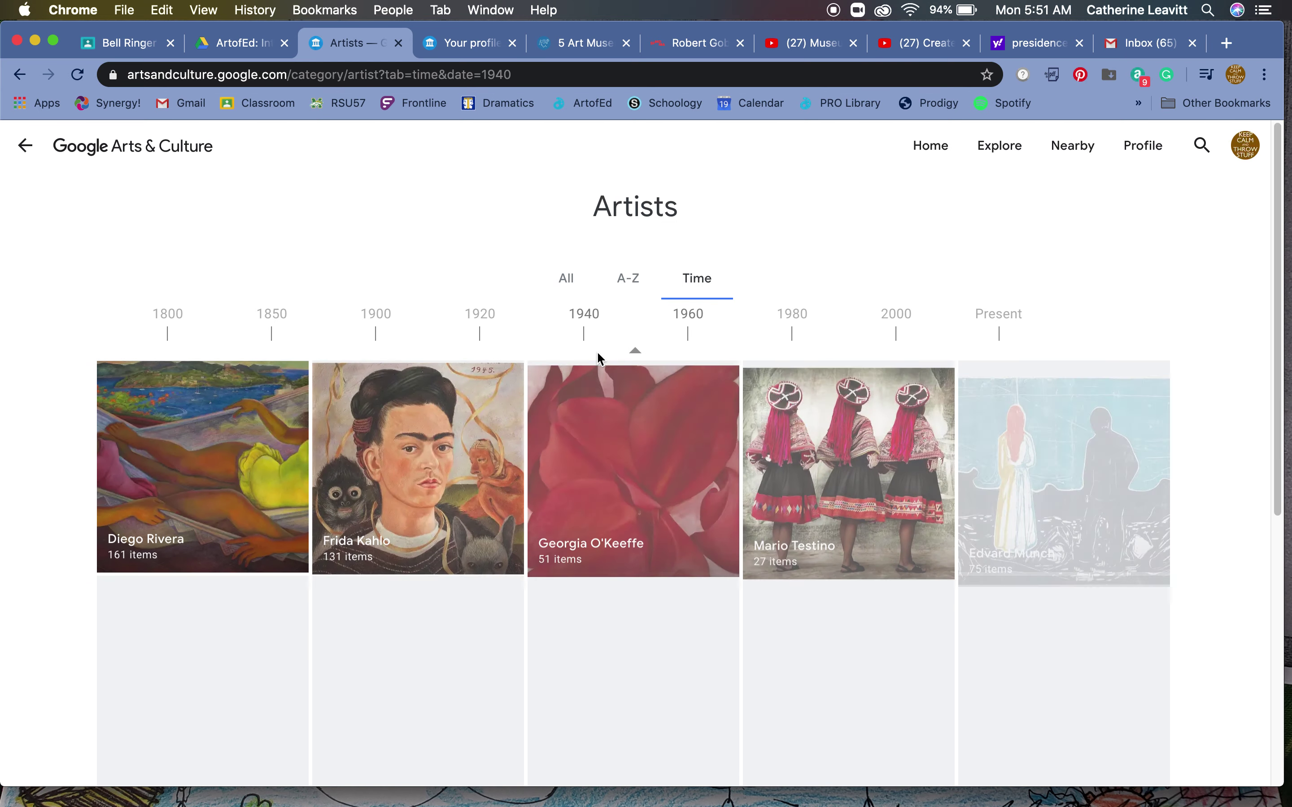
scroll(599, 358, down, 3)
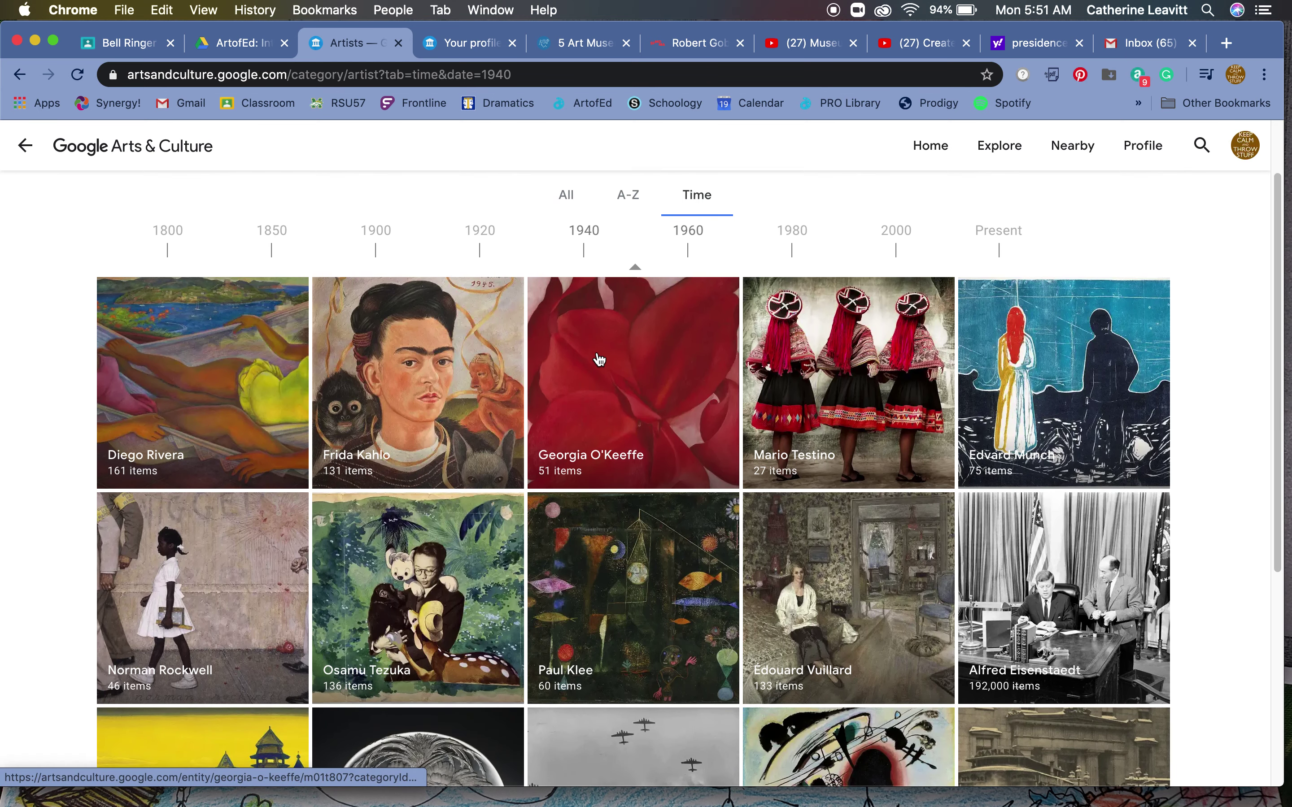
scroll(599, 358, down, 5)
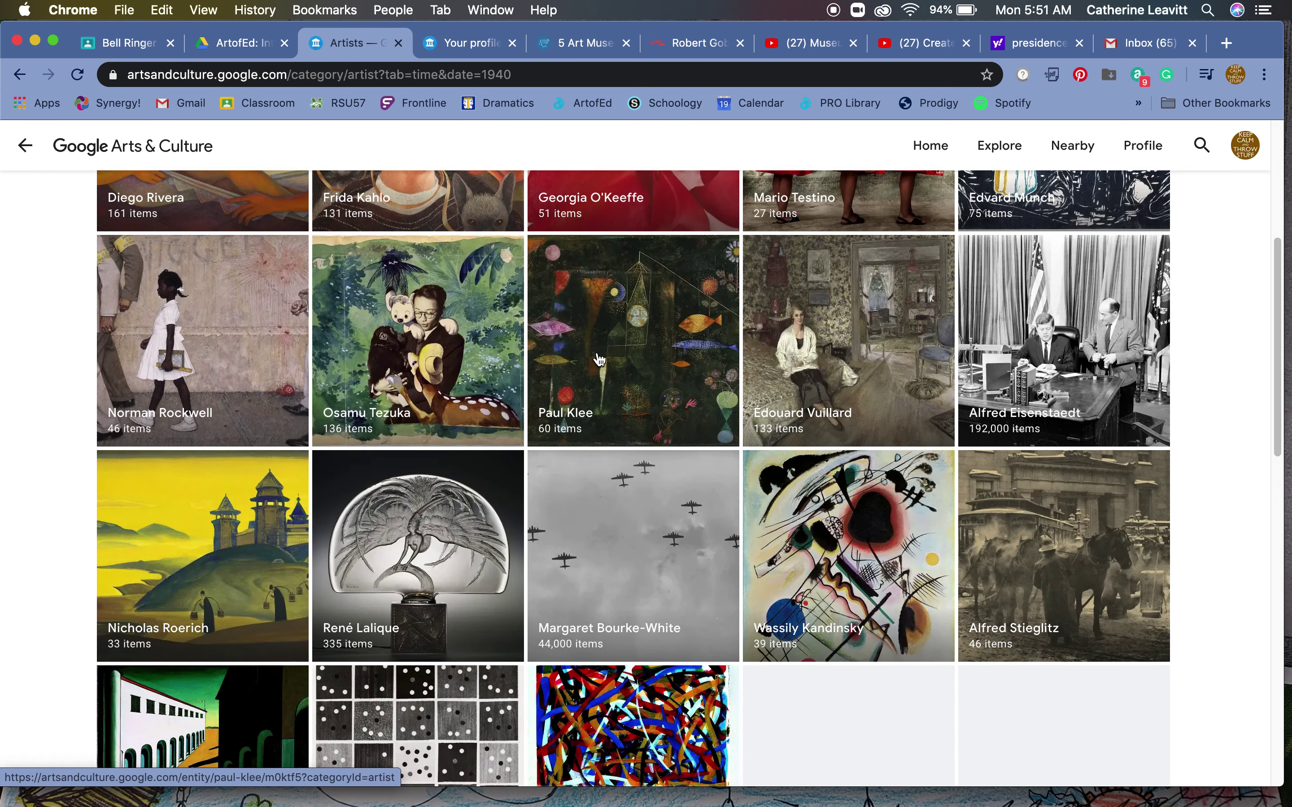
scroll(599, 359, down, 15)
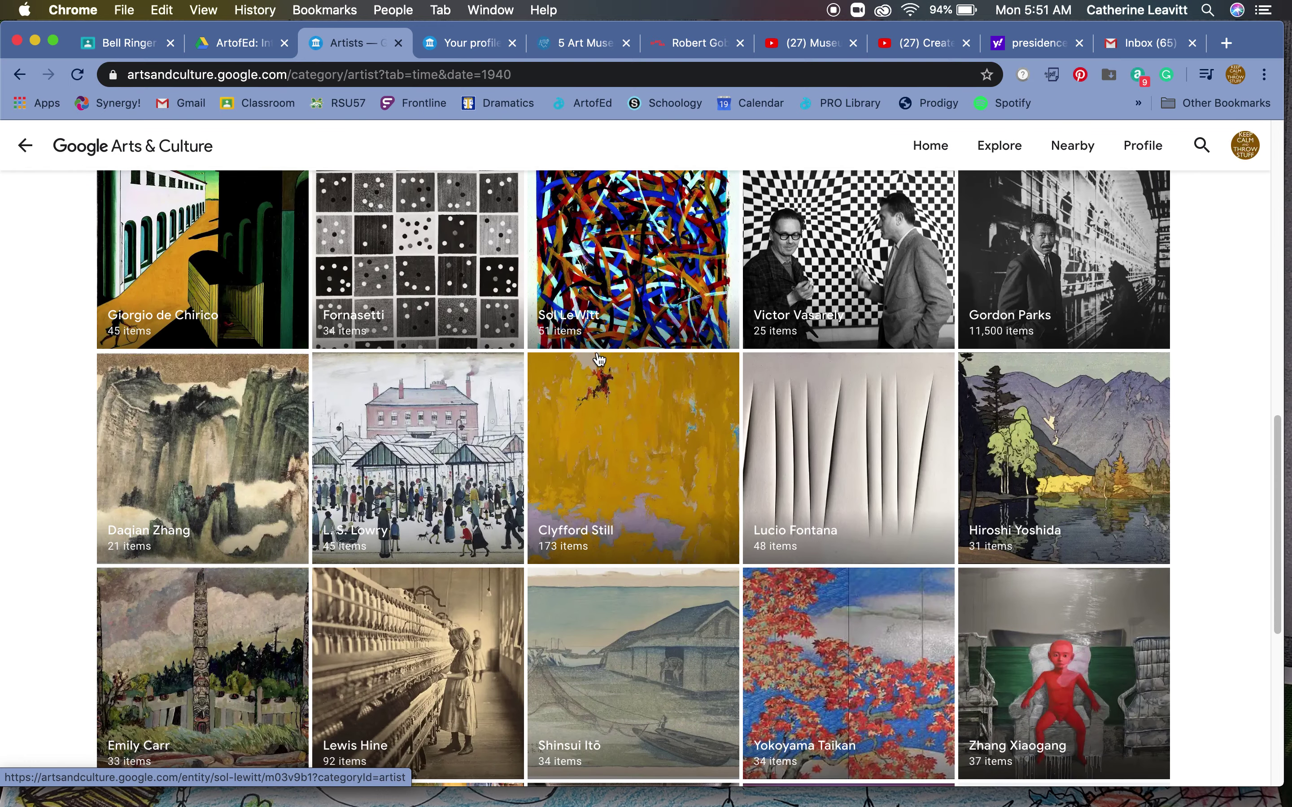
scroll(599, 359, up, 20)
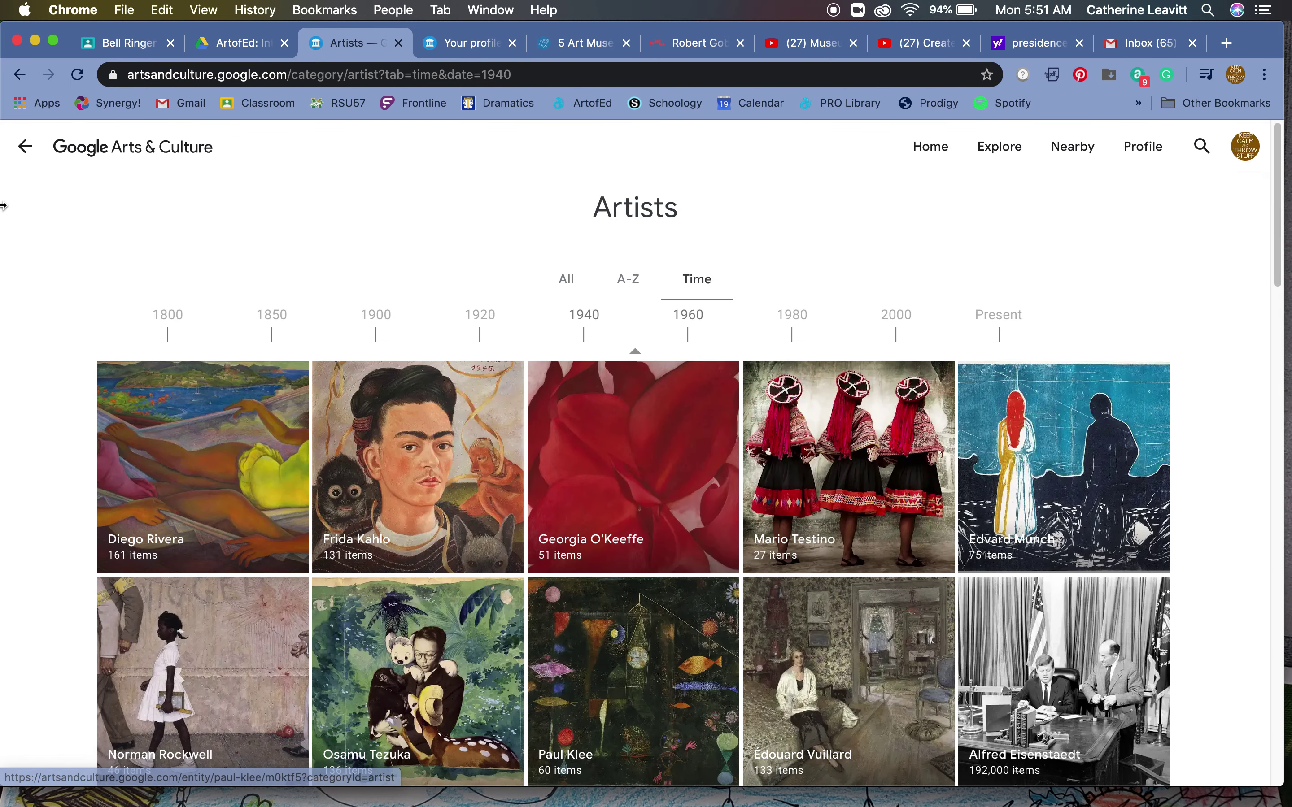
Step: Leave the Artists page, open the Mediums page and look over its first medium tiles
click(25, 152)
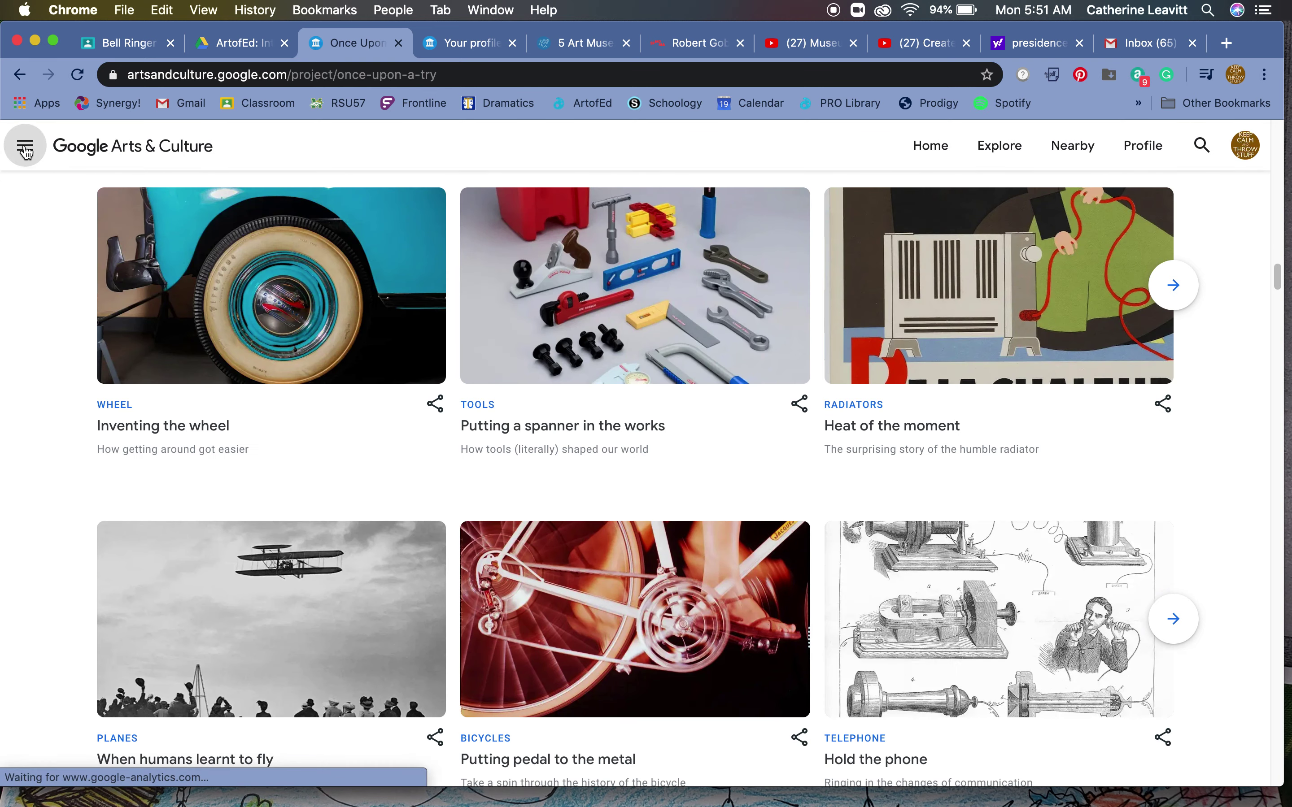
click(25, 152)
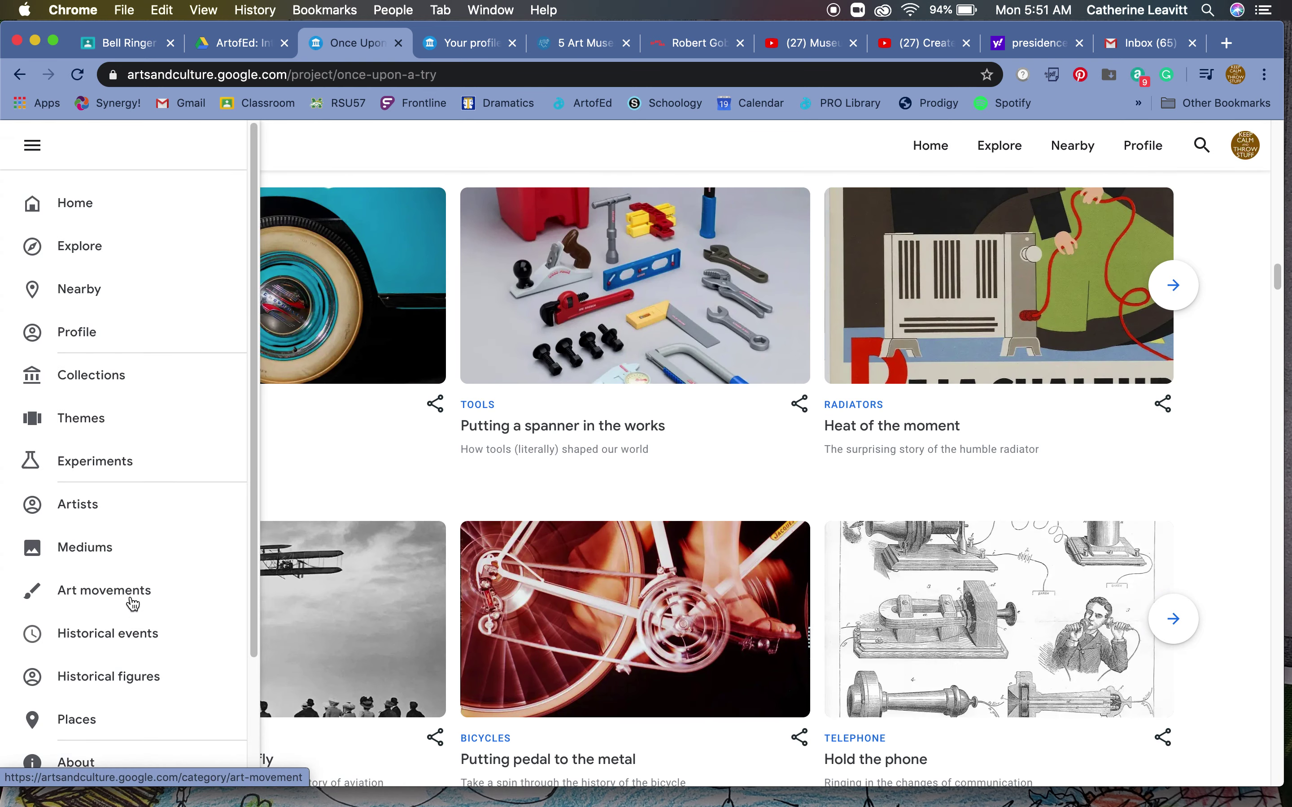
click(89, 550)
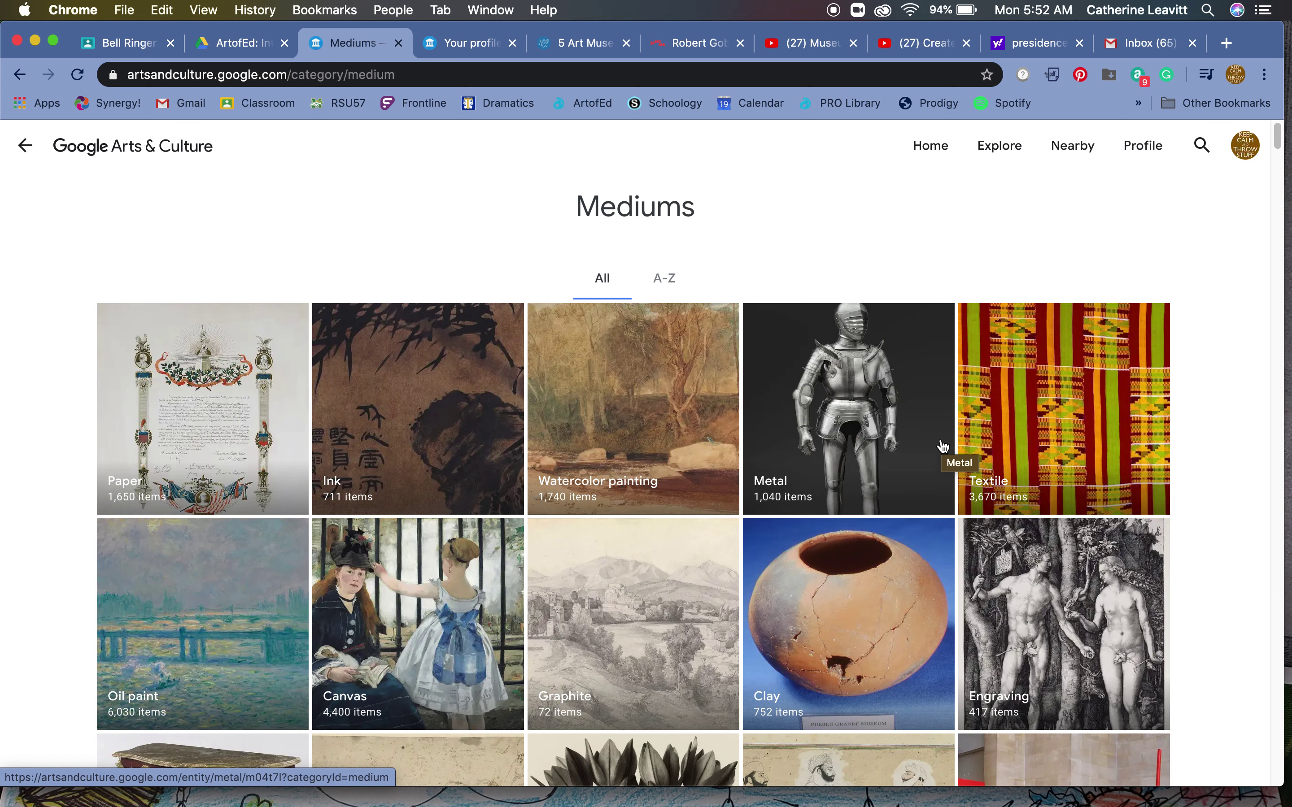
scroll(943, 446, down, 3)
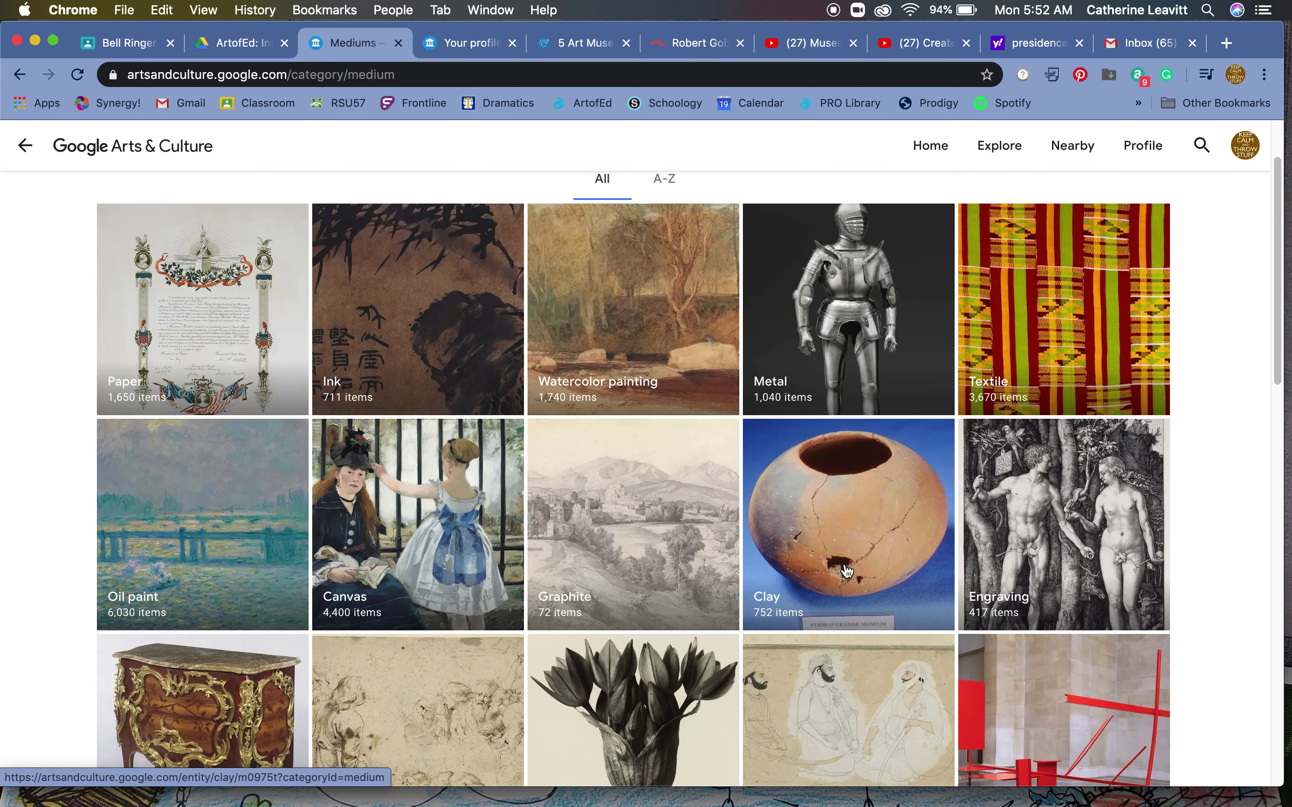
Step: Open the Clay medium and look through its description and first row of stories
click(856, 538)
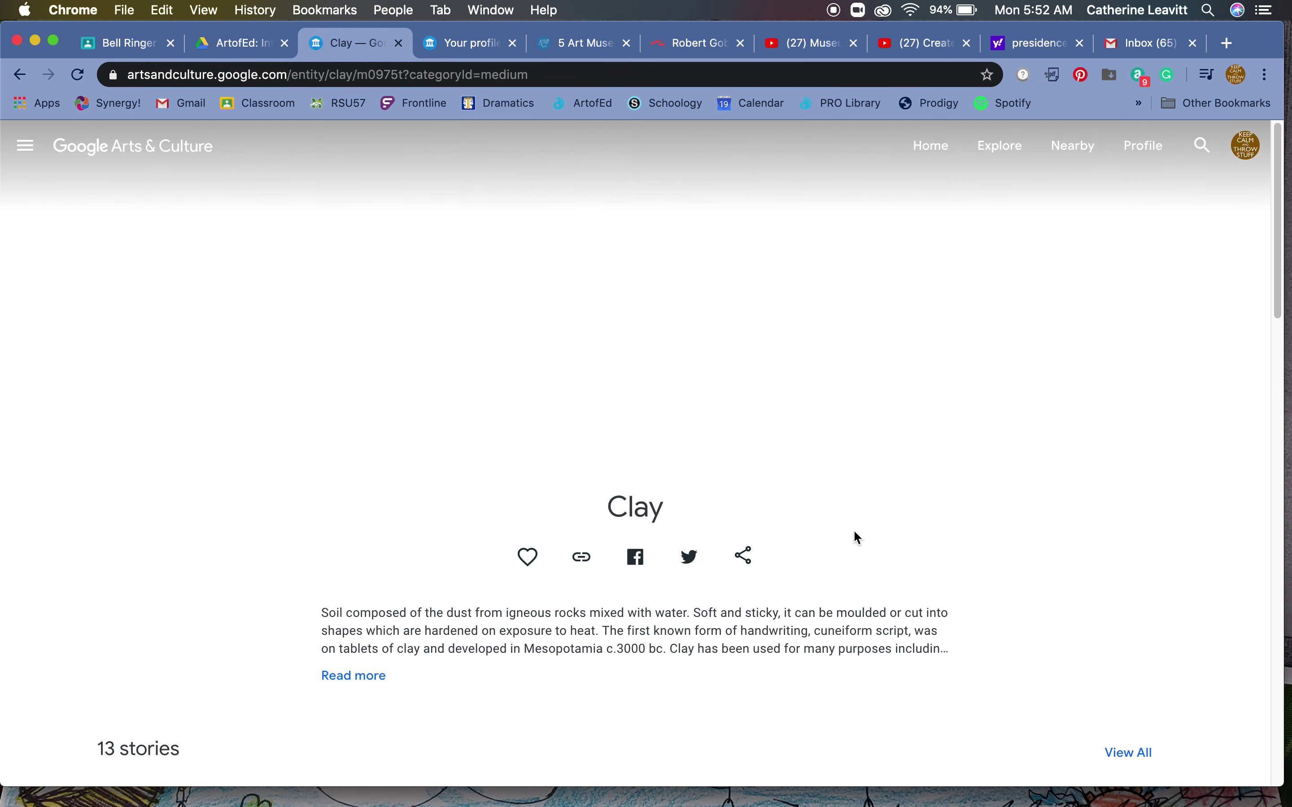
scroll(857, 523, down, 8)
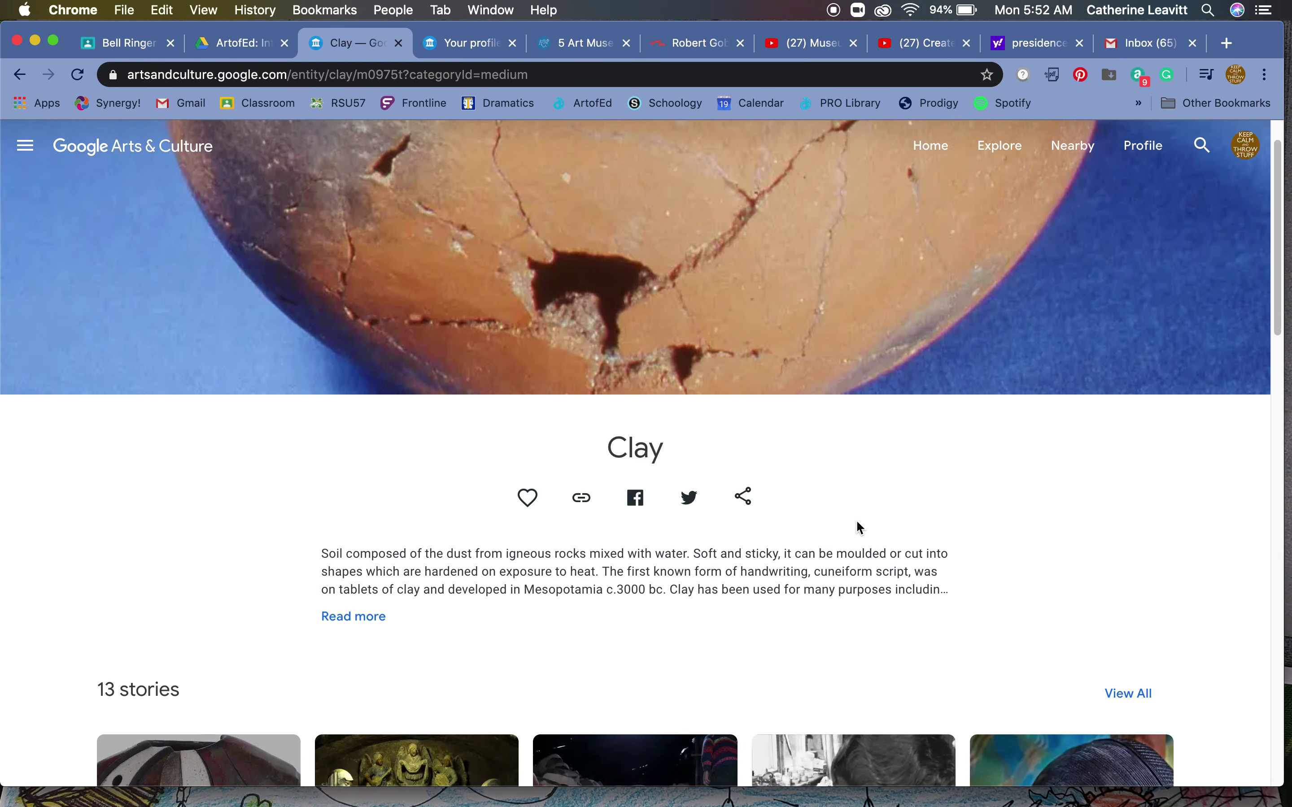
scroll(860, 529, down, 2)
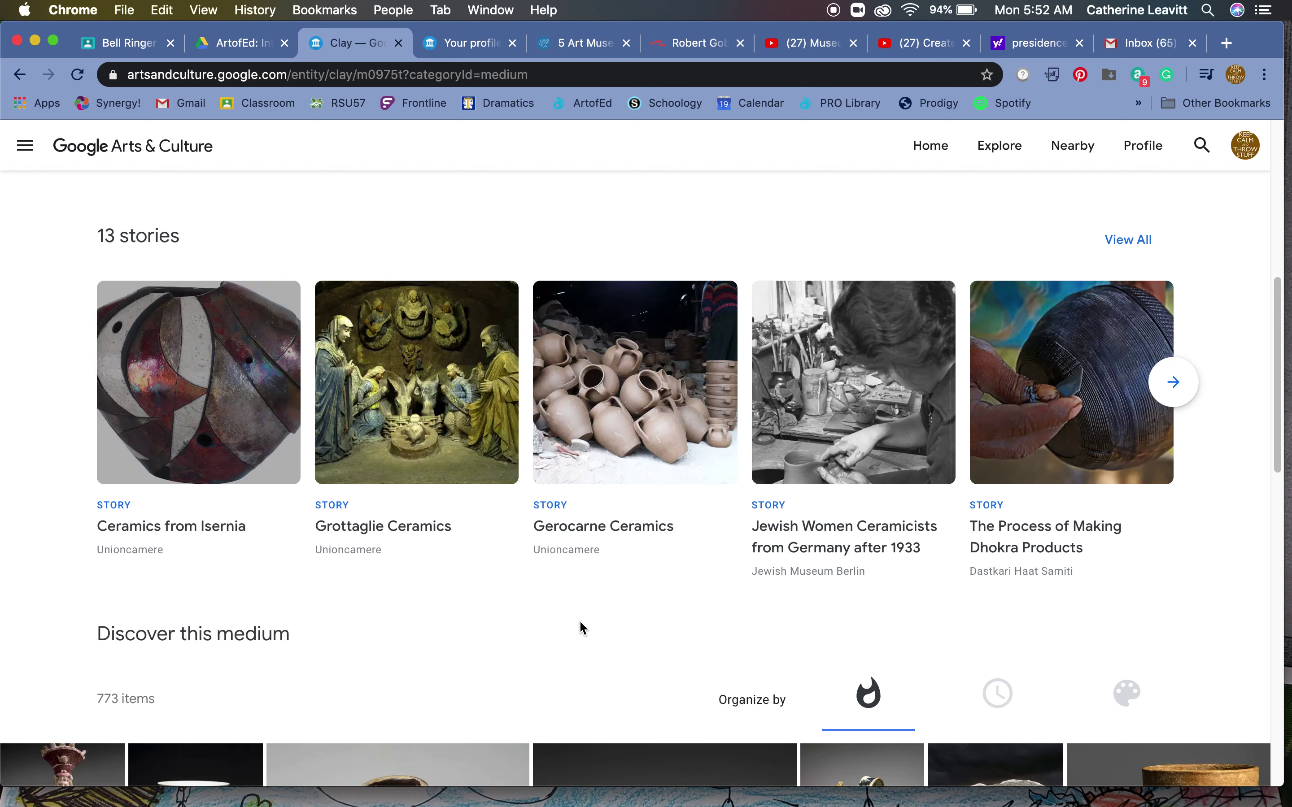
scroll(580, 622, down, 2)
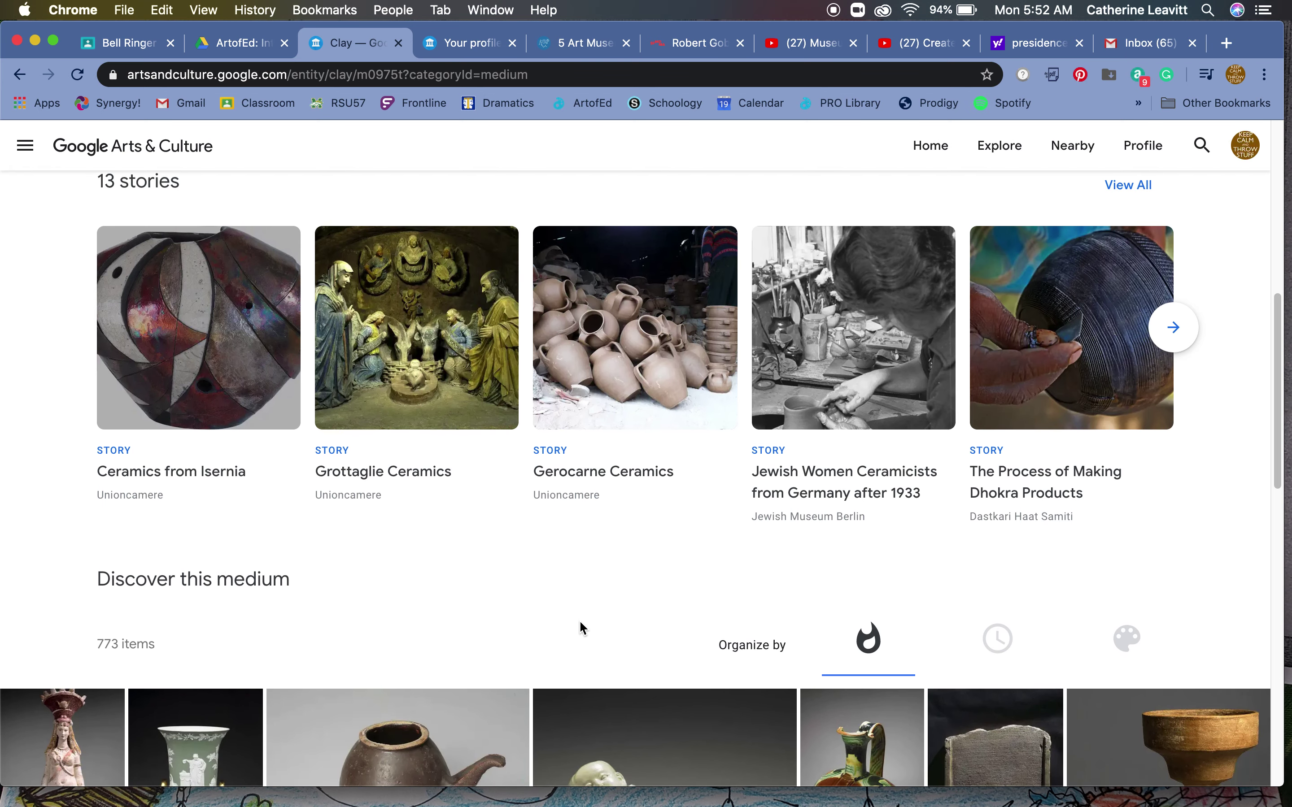
scroll(579, 620, up, 2)
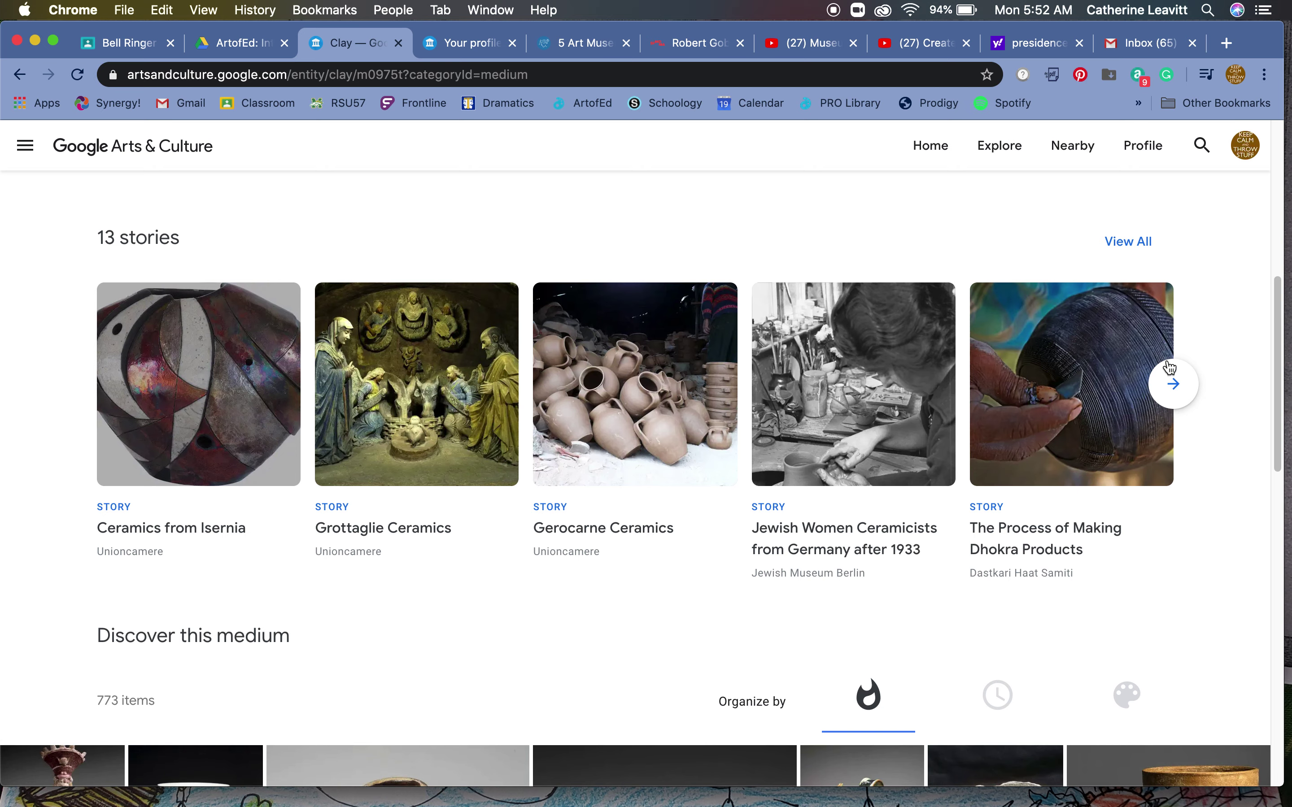
Step: Advance the Clay stories to the next set and view the artworks under Discover this medium
click(1172, 383)
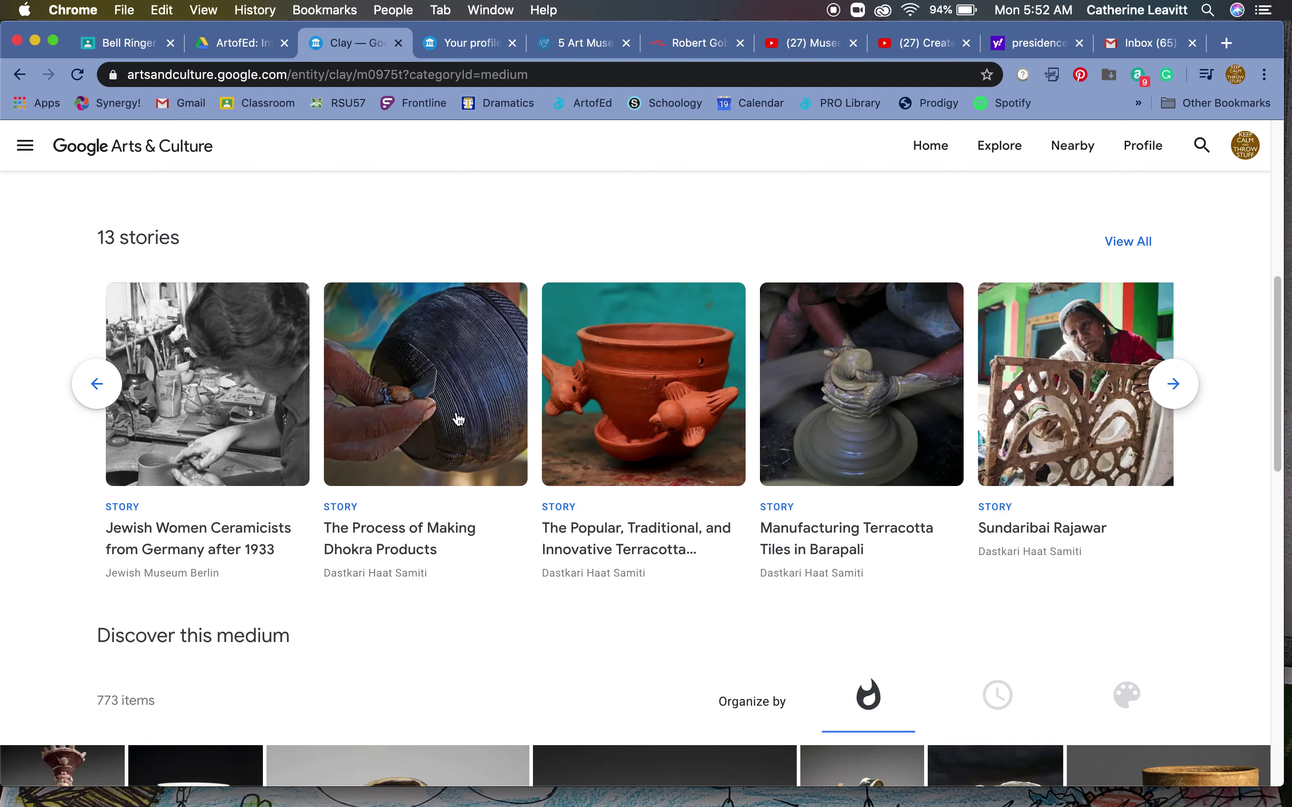
scroll(690, 466, down, 5)
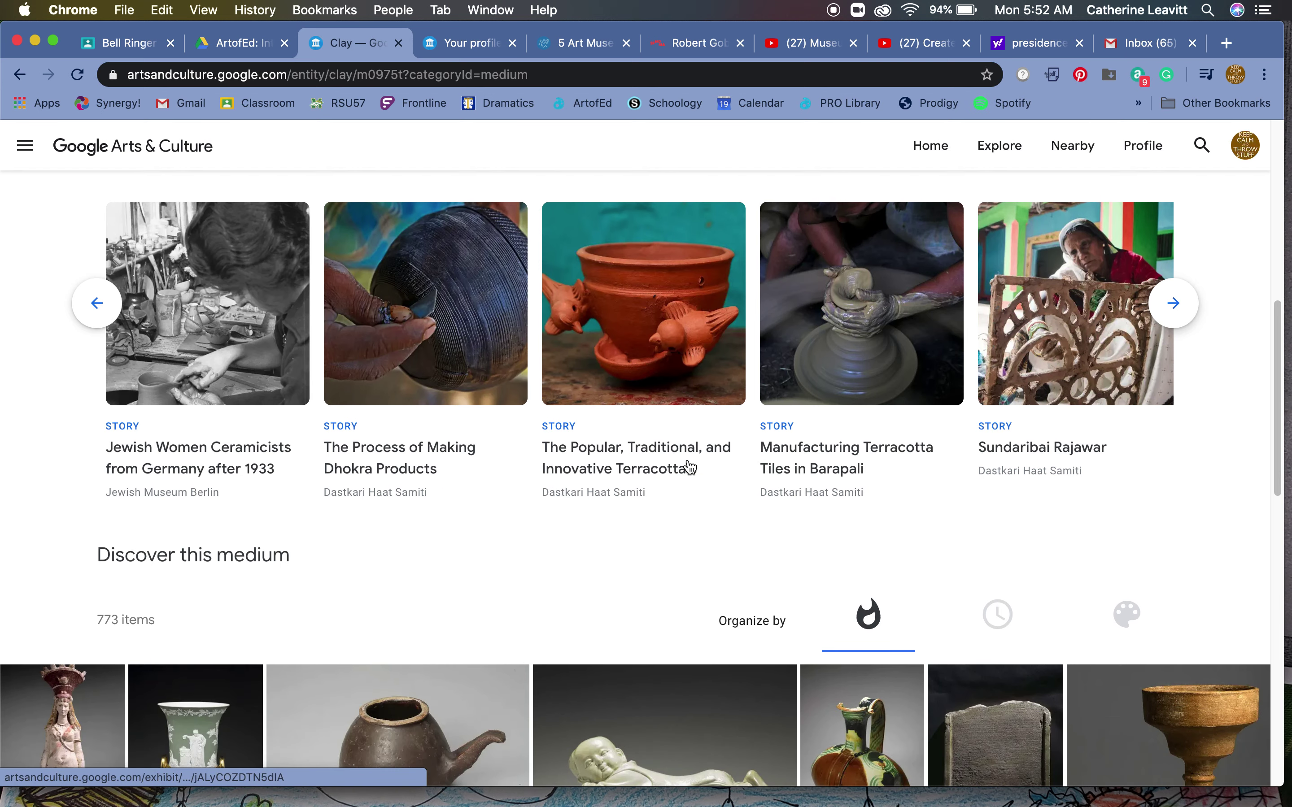
scroll(691, 466, down, 3)
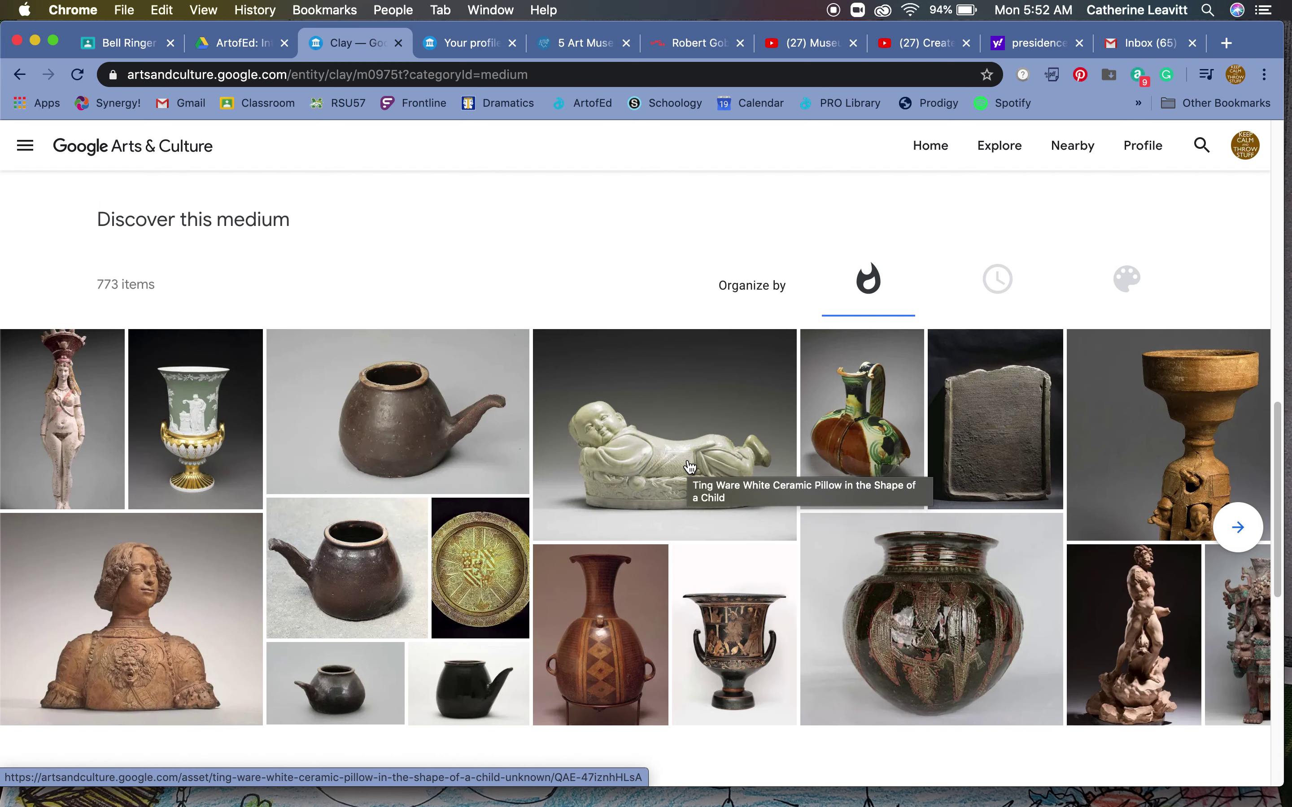
scroll(690, 466, up, 1)
scroll(690, 466, down, 1)
scroll(690, 466, down, 2)
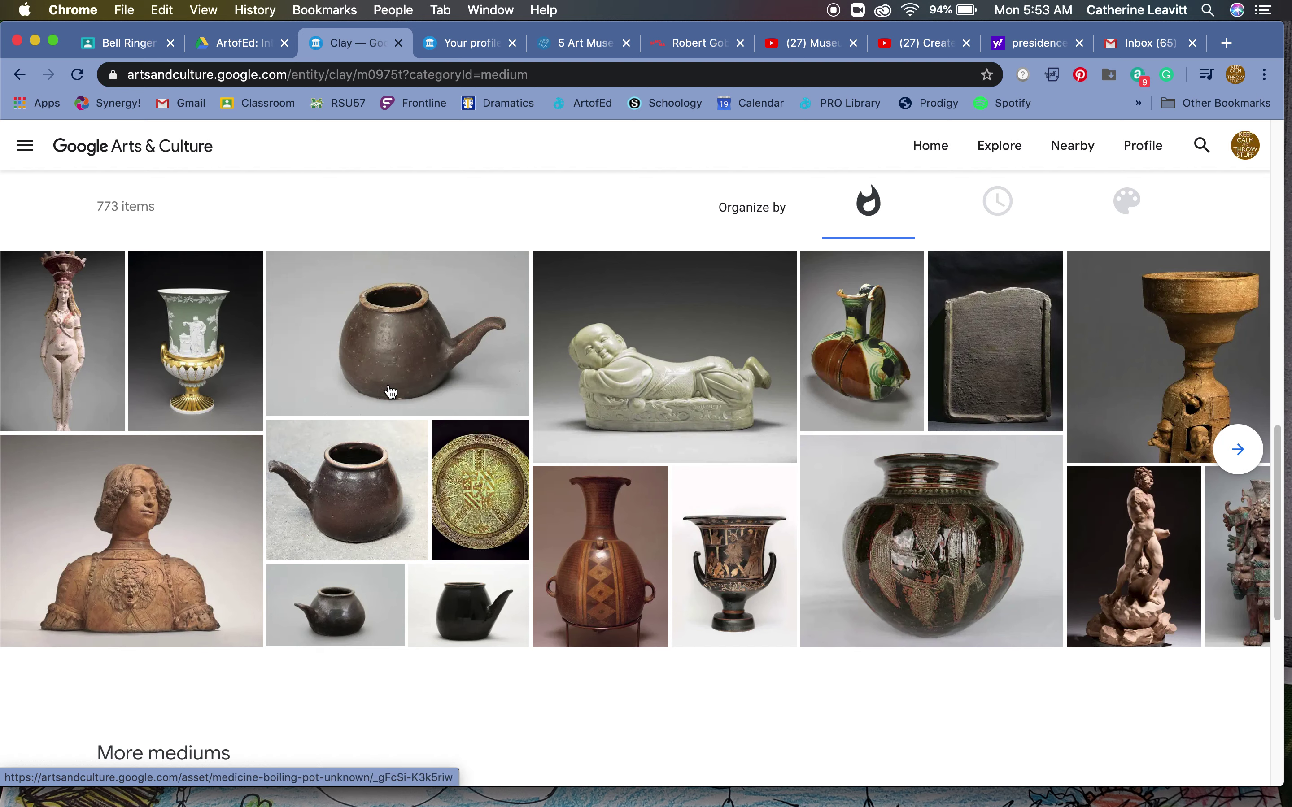
Step: Page forward three times through the clay artworks in the Discover this medium gallery
click(26, 148)
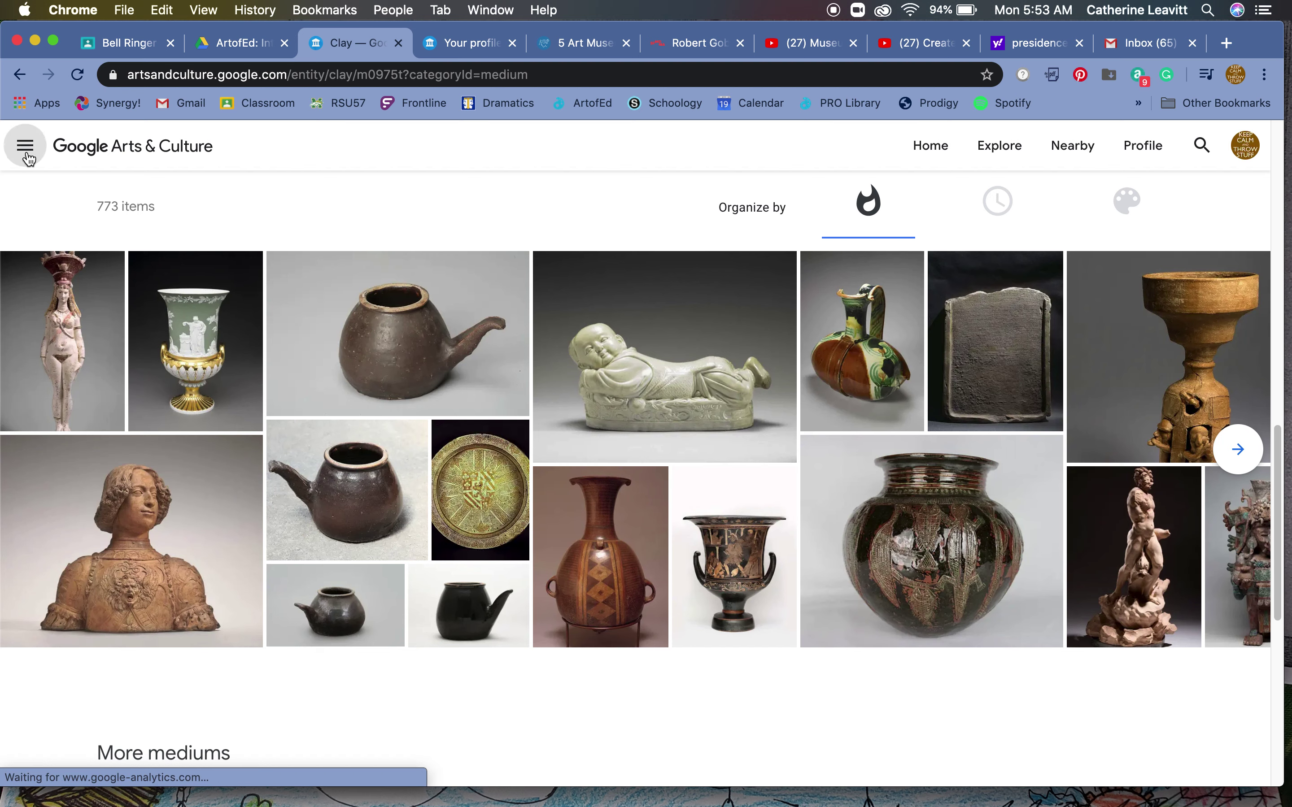
click(450, 236)
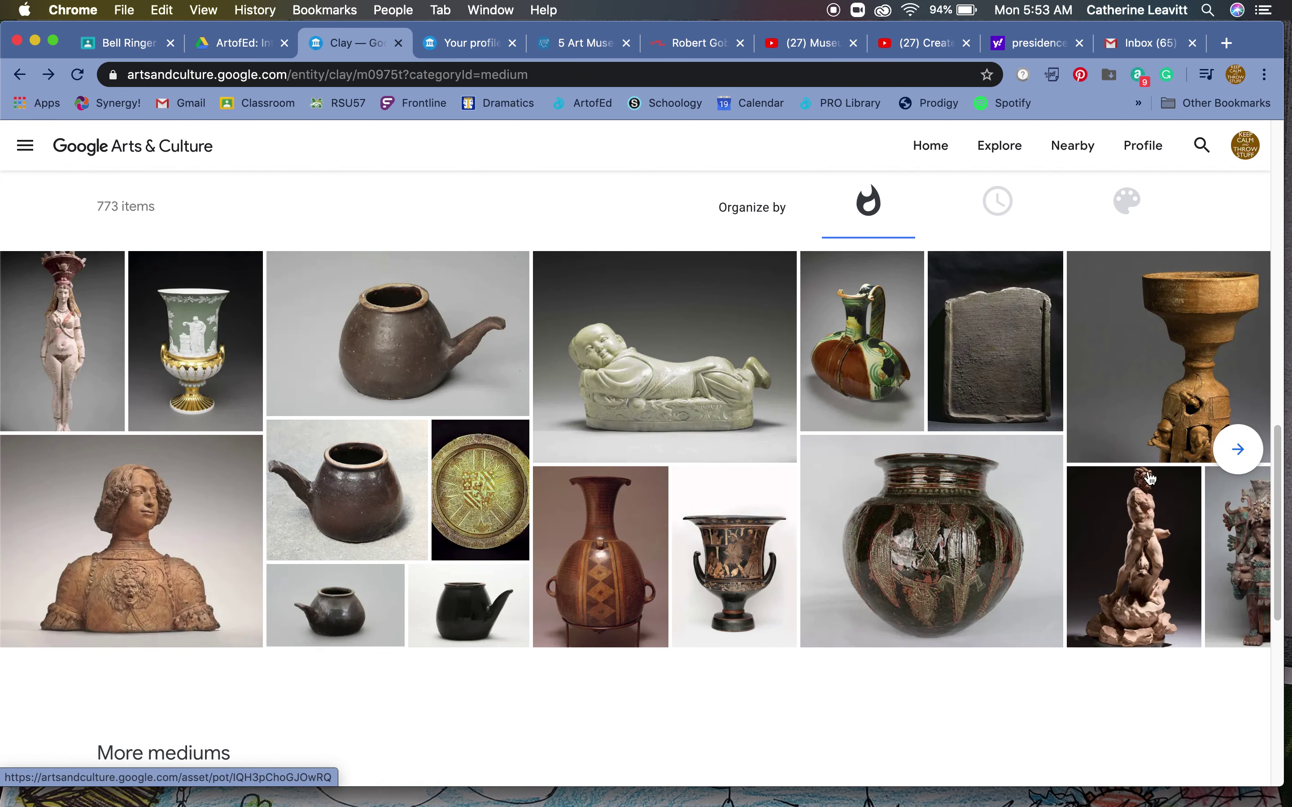
click(1238, 450)
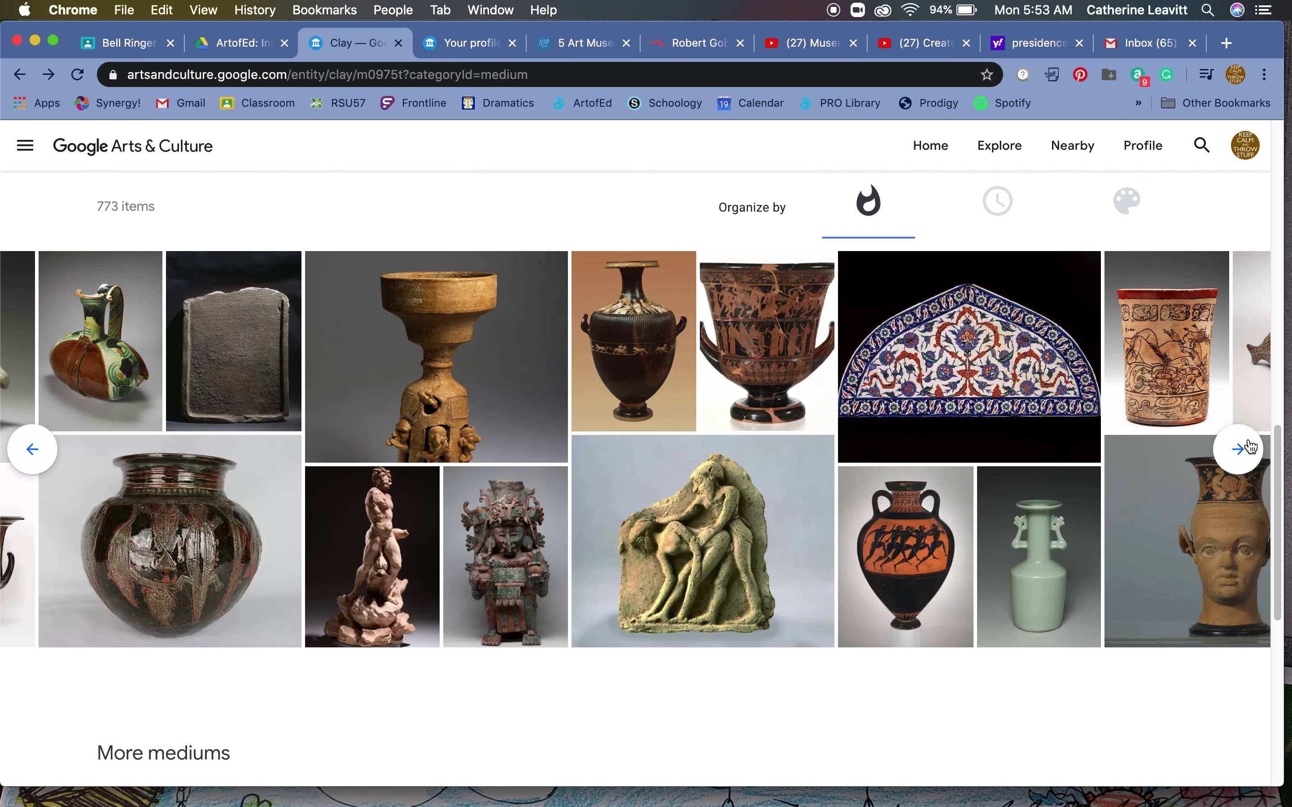
click(1249, 448)
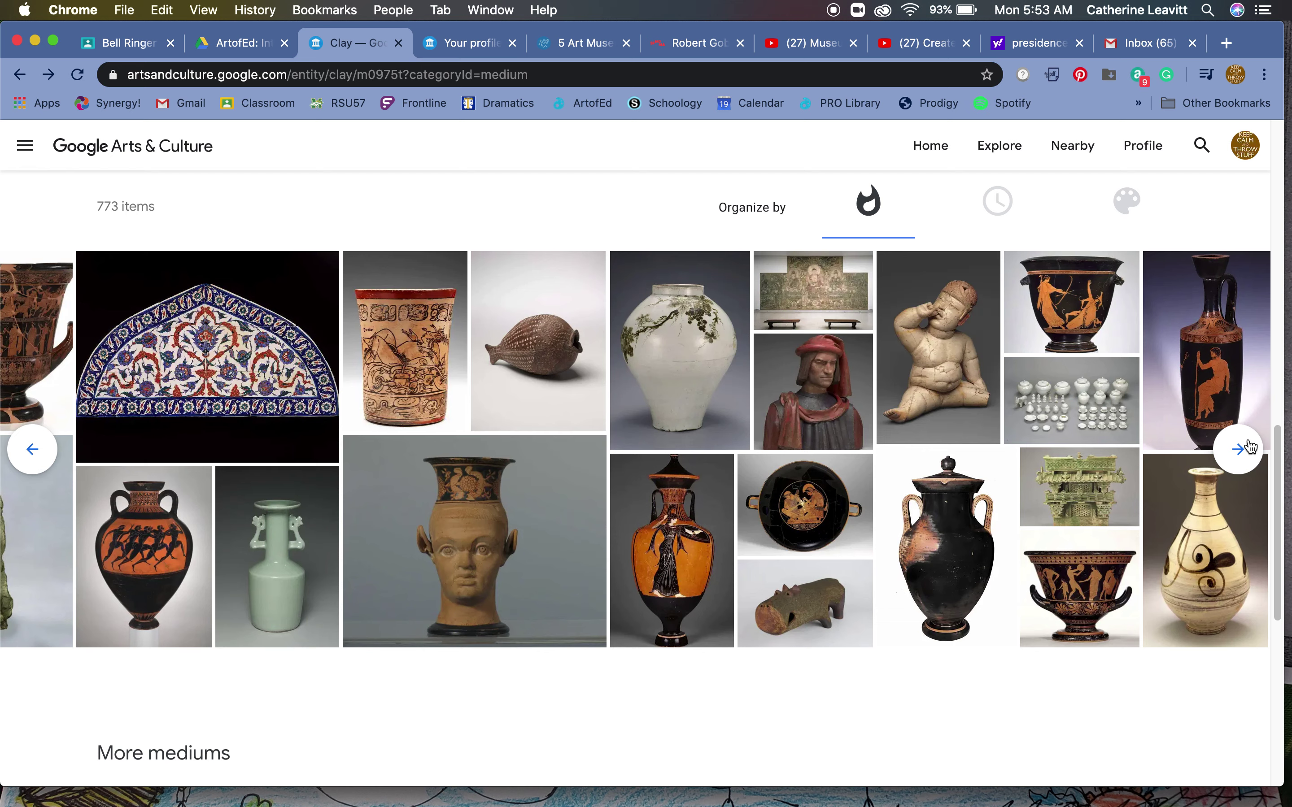
click(1250, 448)
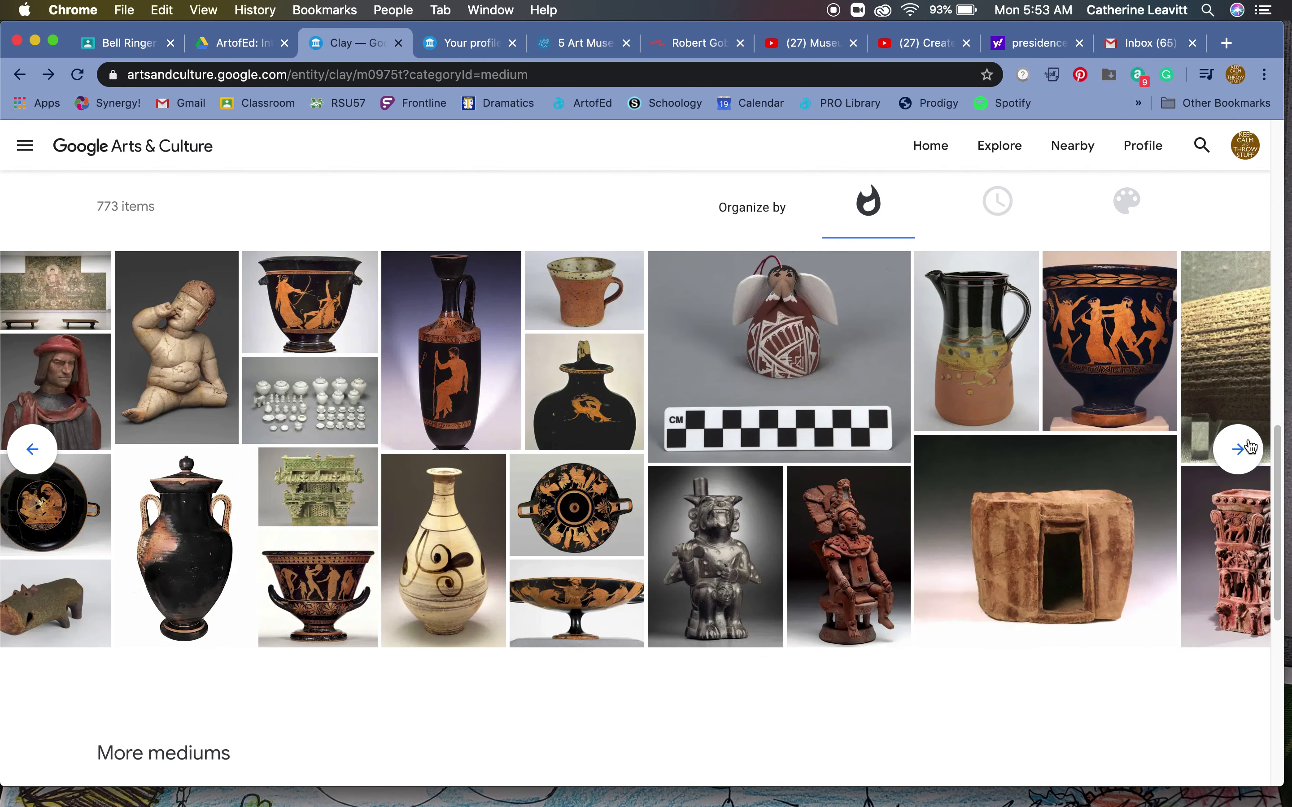
scroll(1037, 288, up, 7)
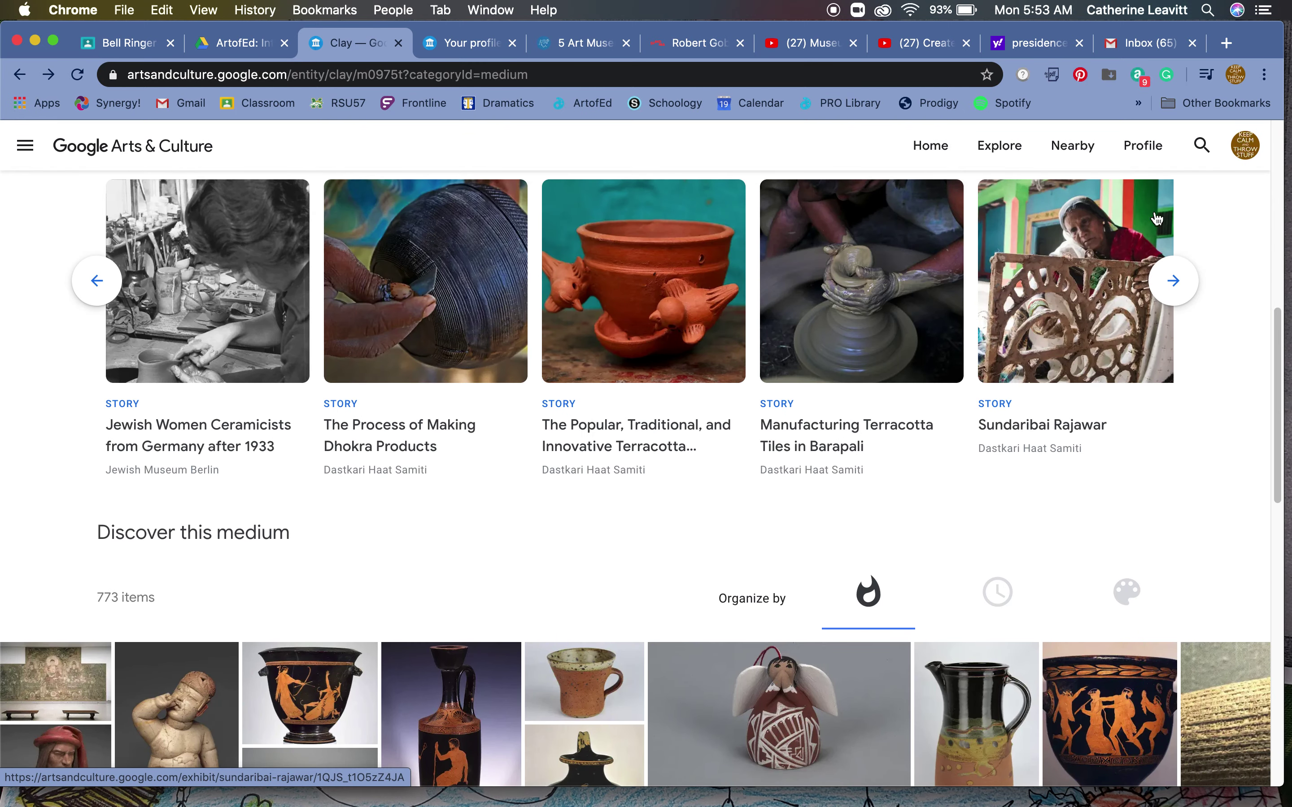
Step: Search the site for the recent query "donald judd" and browse the resulting collections, story, items and Related section
click(1197, 151)
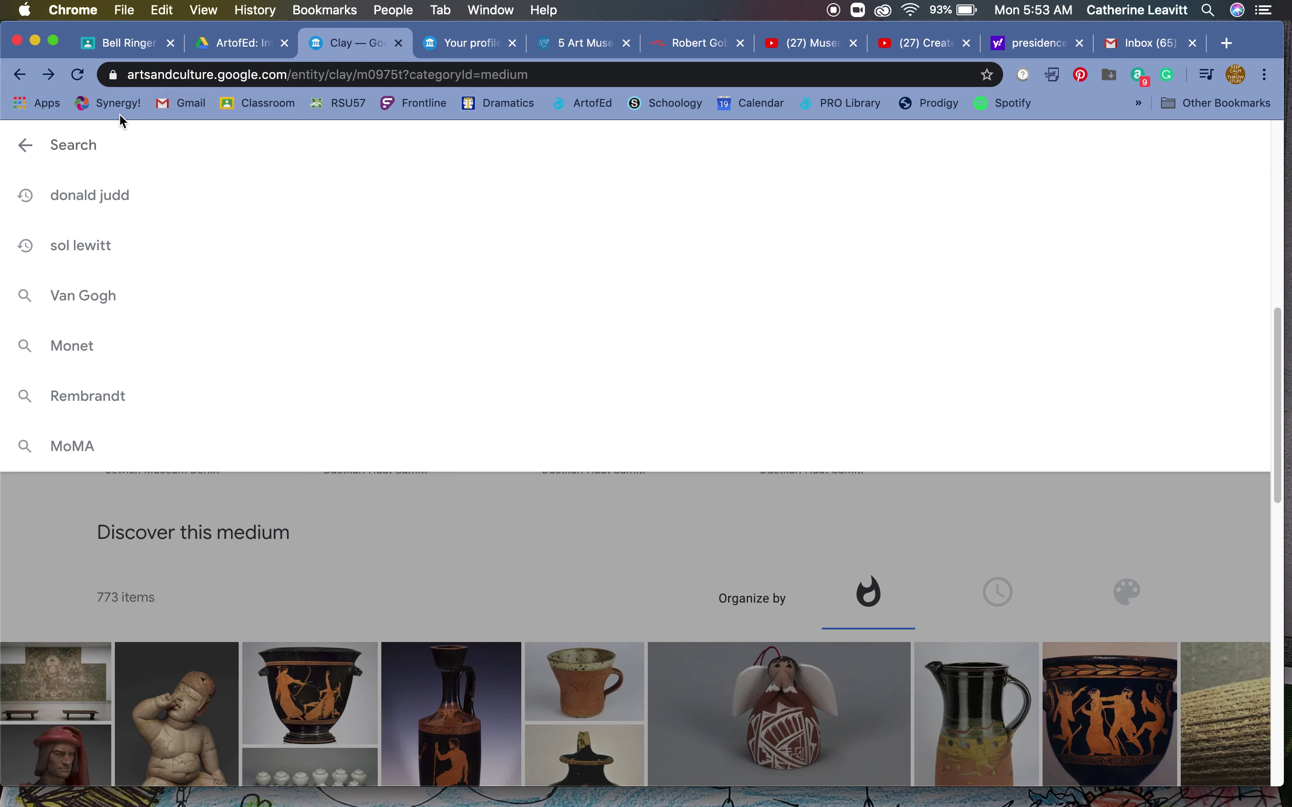
click(126, 204)
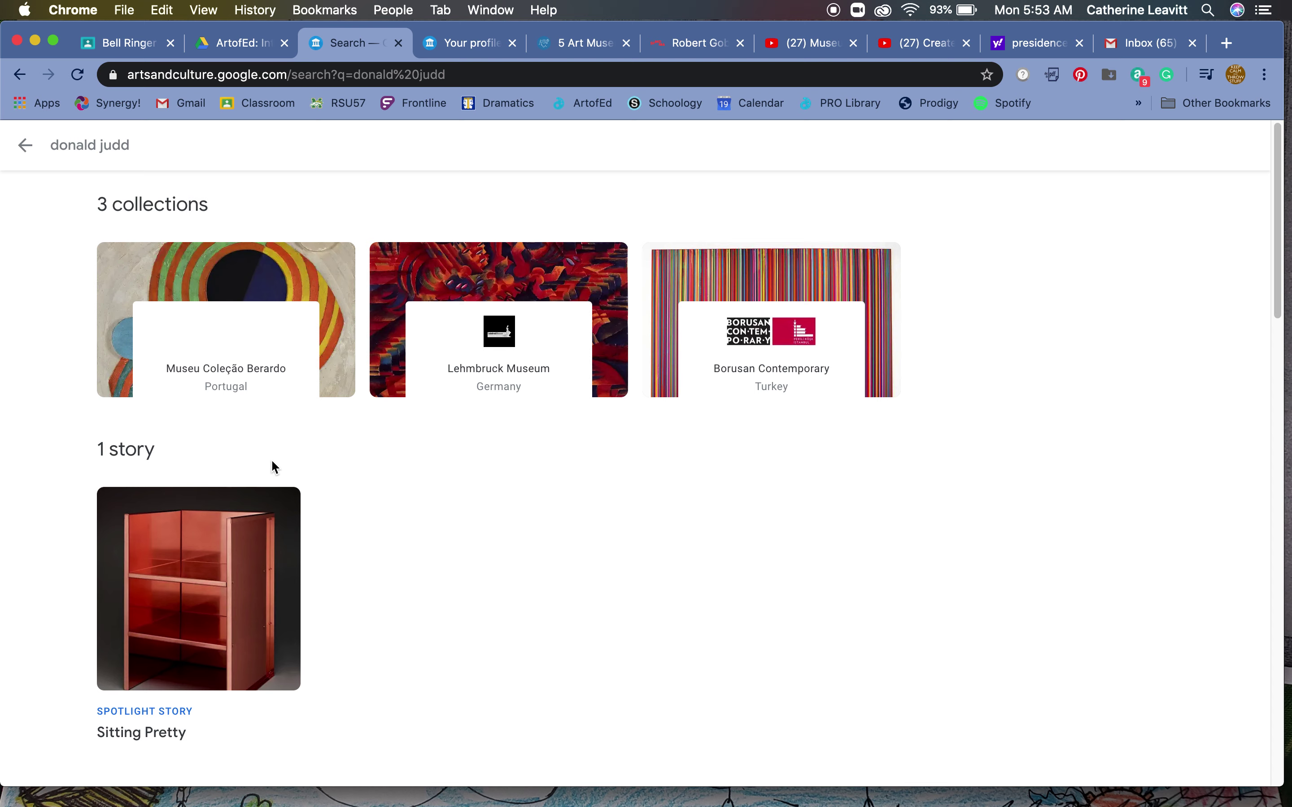
scroll(273, 467, down, 7)
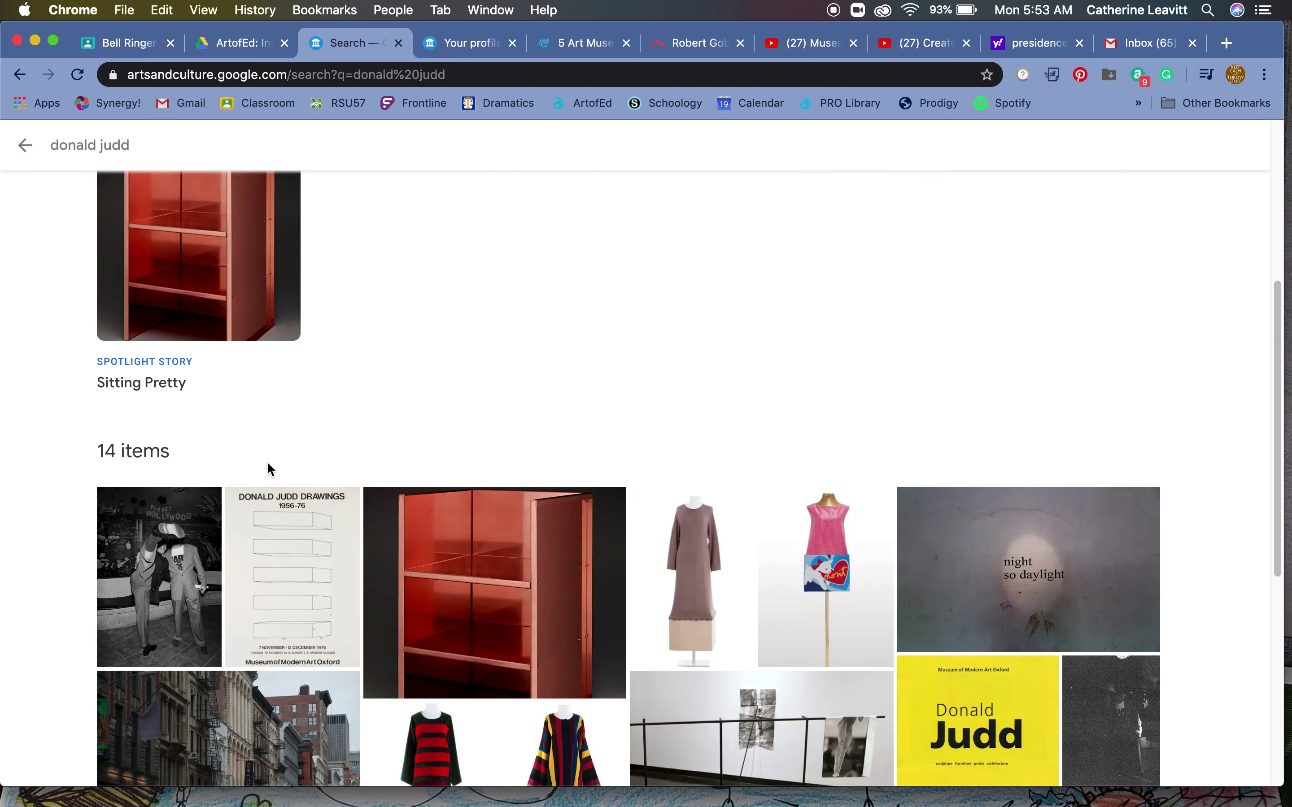
scroll(270, 469, down, 2)
scroll(270, 470, down, 4)
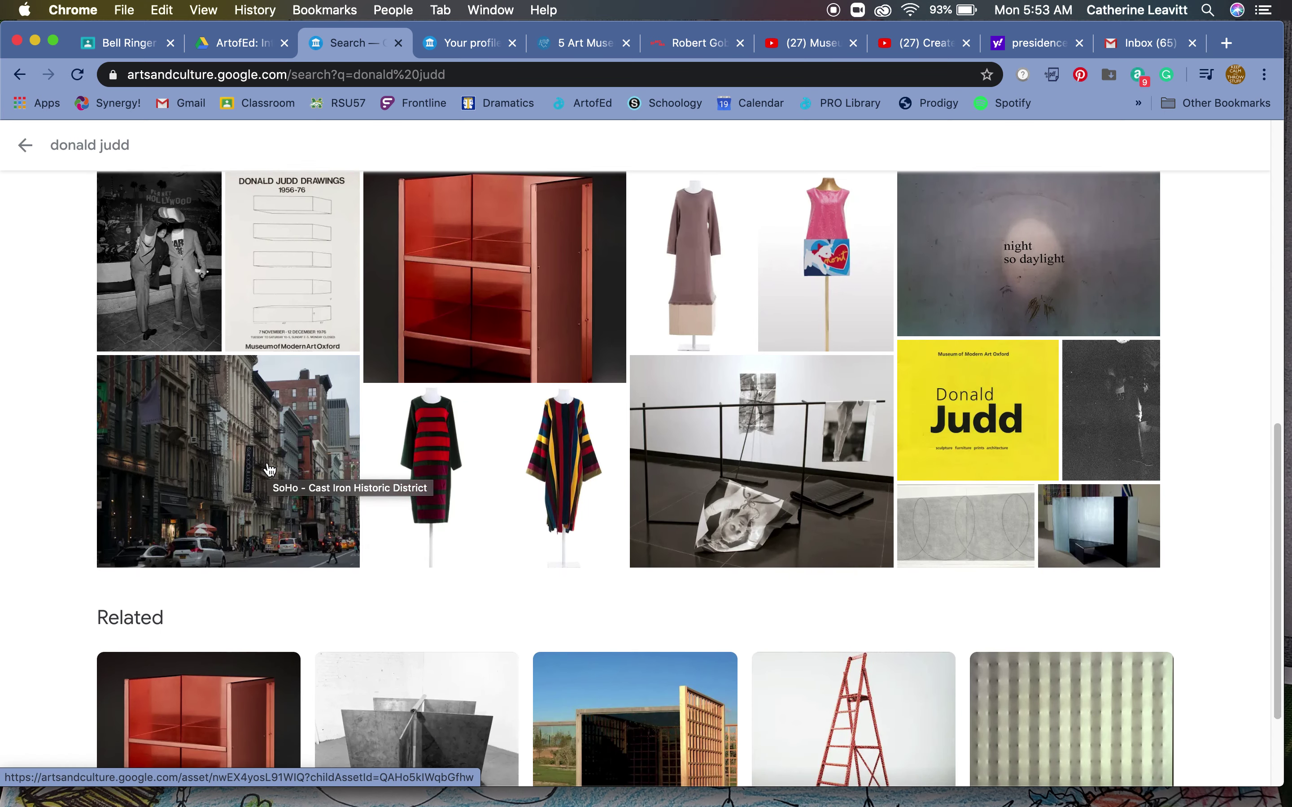
Step: Review the Donald Judd items and related topics, and open the related artist Richard Serra
scroll(270, 470, down, 3)
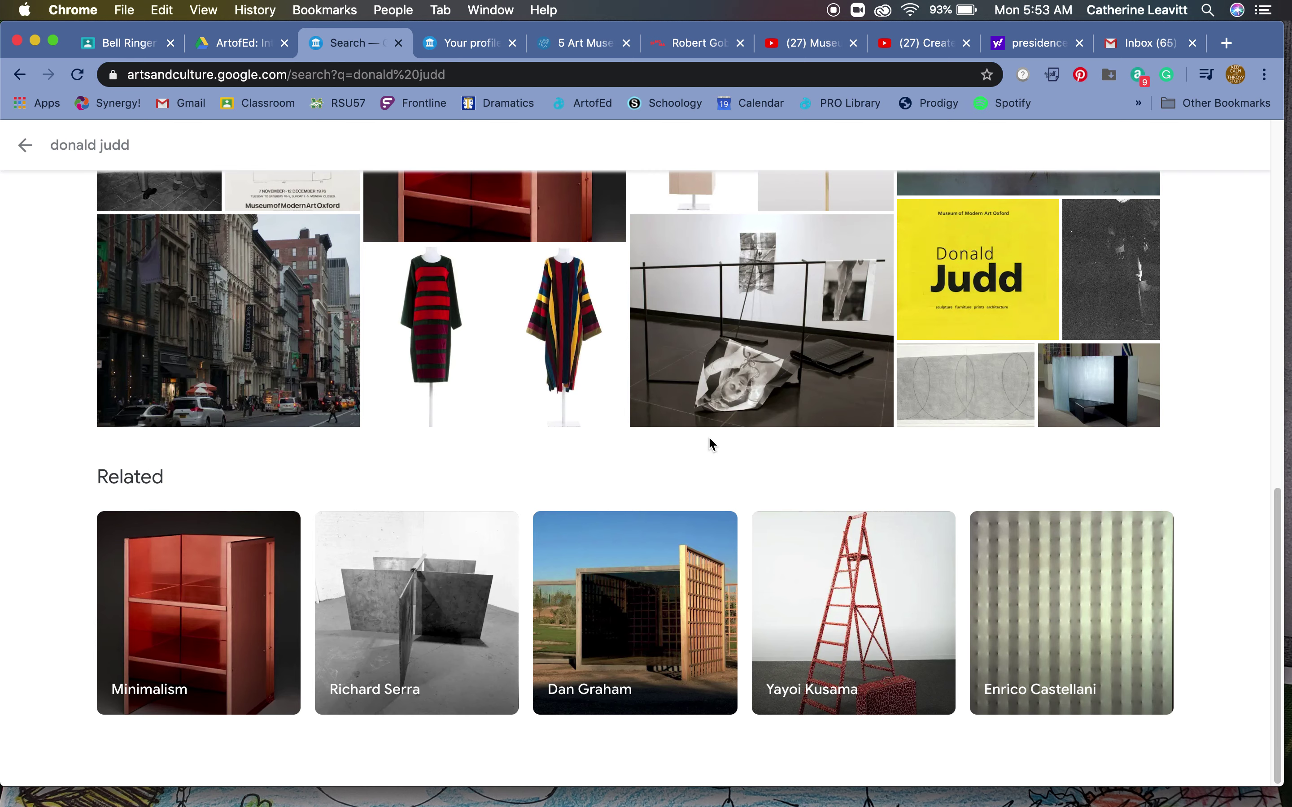
scroll(711, 443, up, 5)
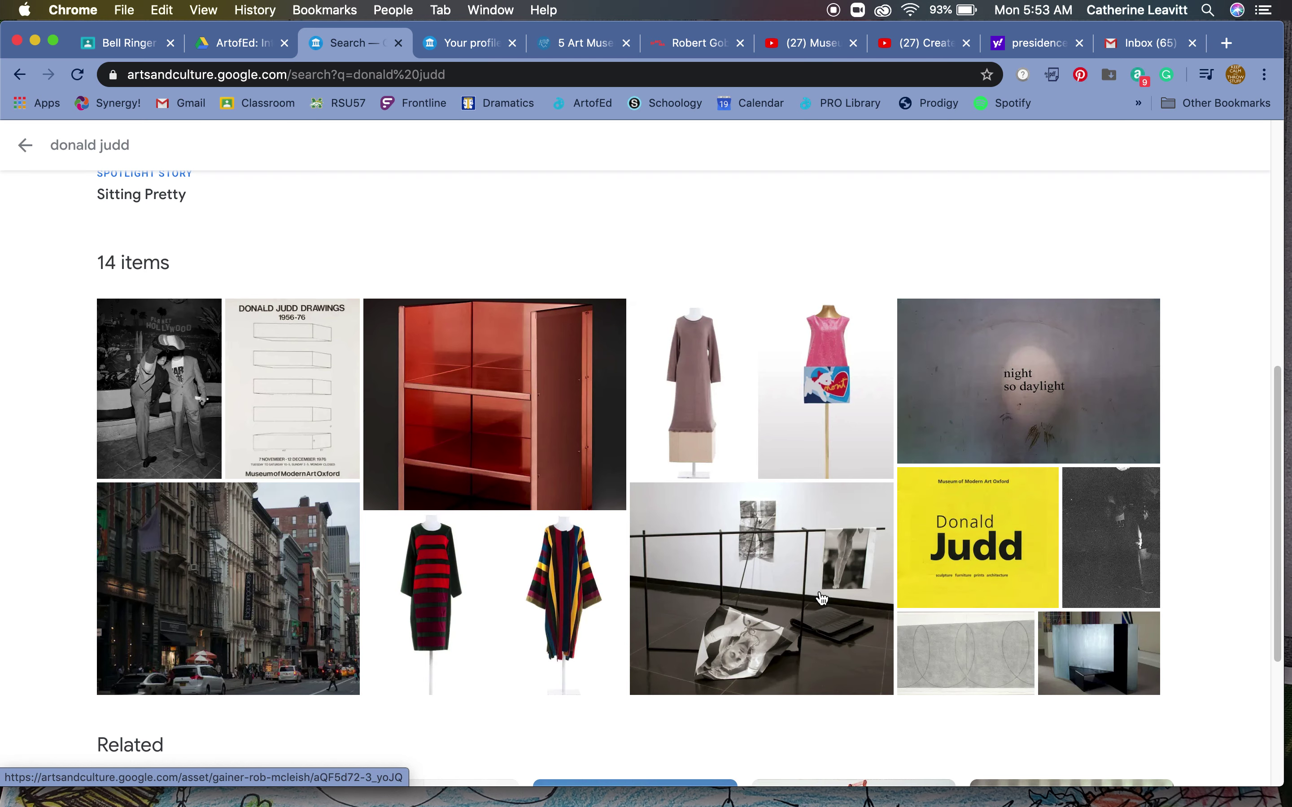
scroll(223, 426, down, 5)
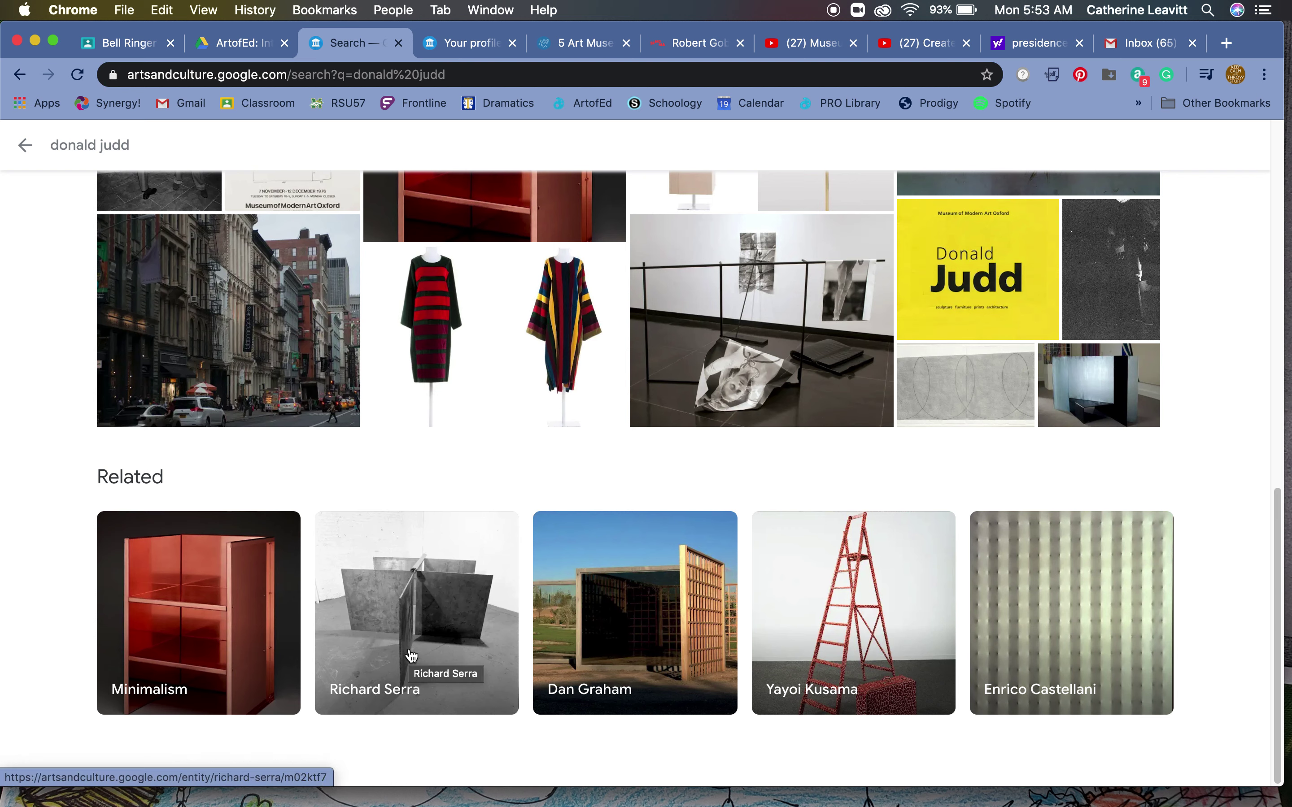
click(447, 656)
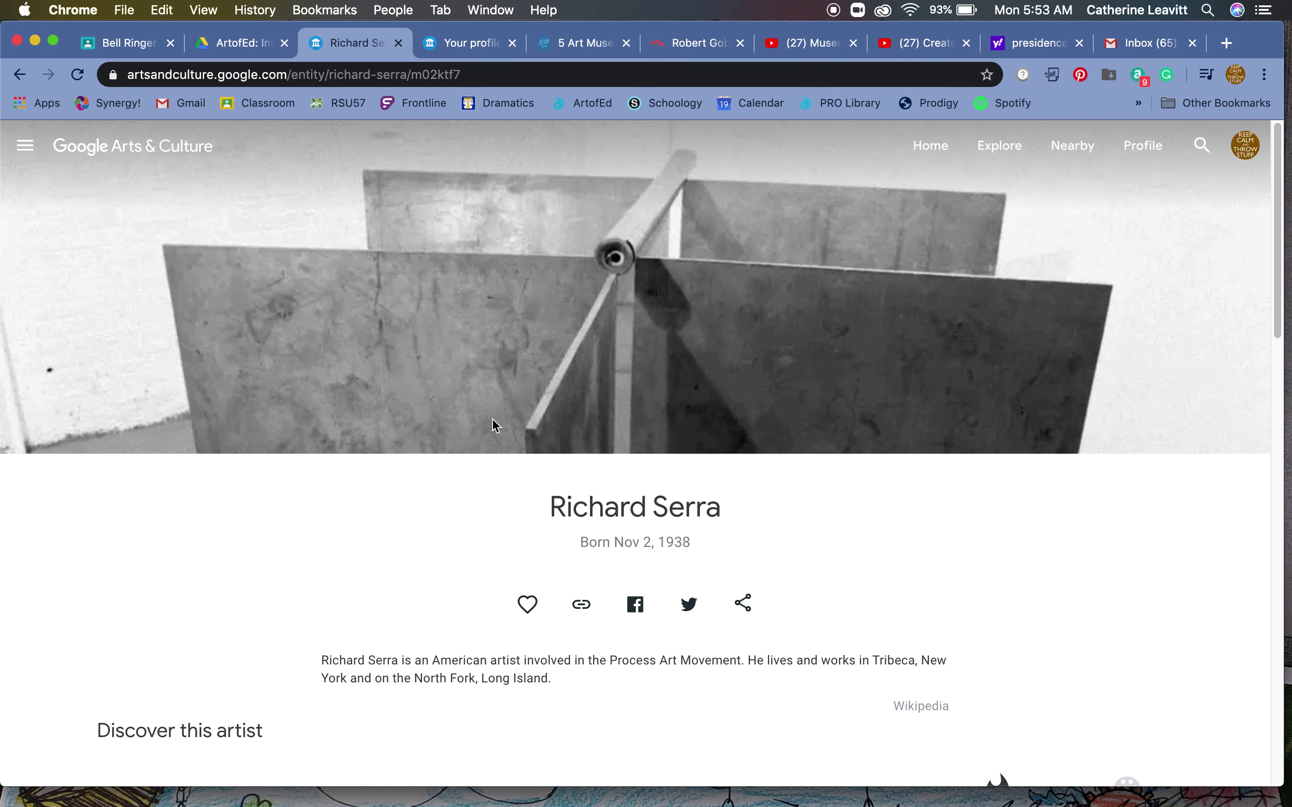
Step: Open The Matter of Time from Richard Serra's artworks and add it to the favorites
scroll(523, 378, down, 4)
scroll(520, 375, down, 9)
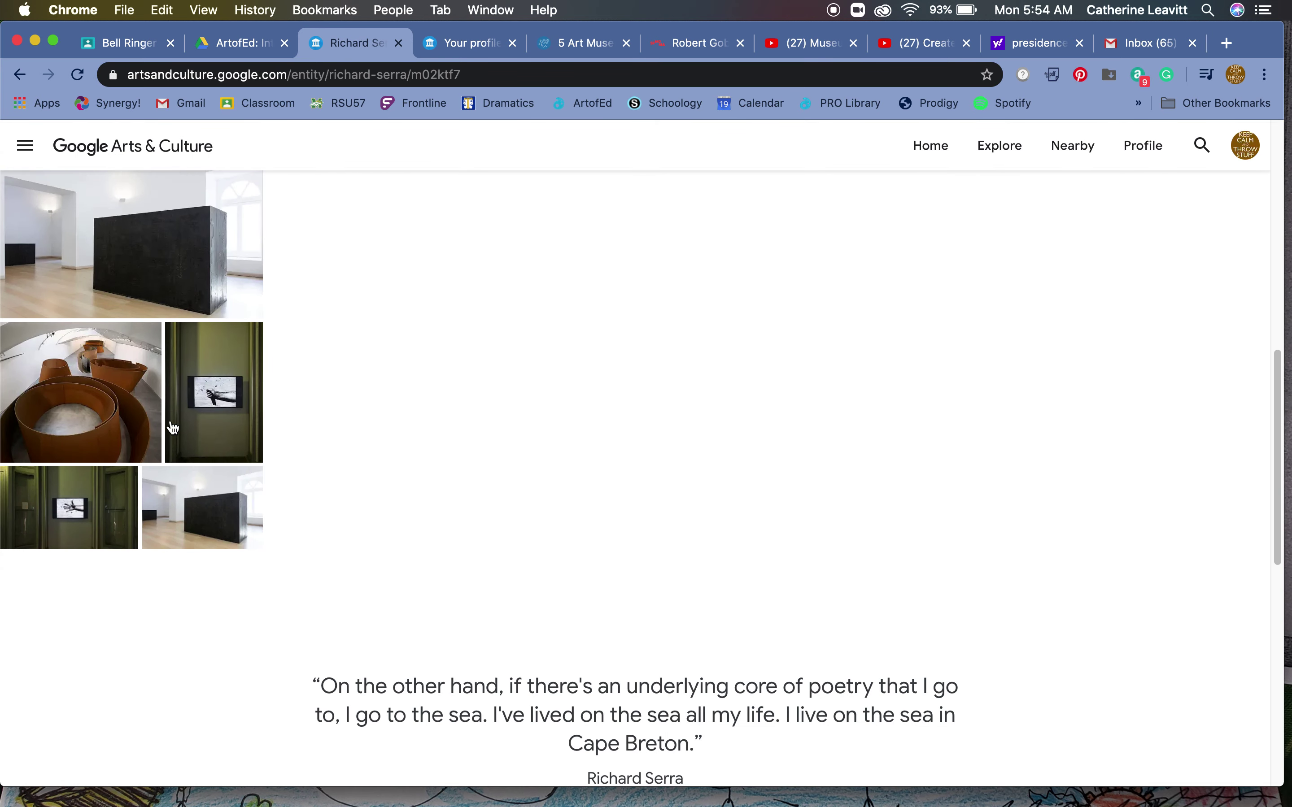
click(129, 420)
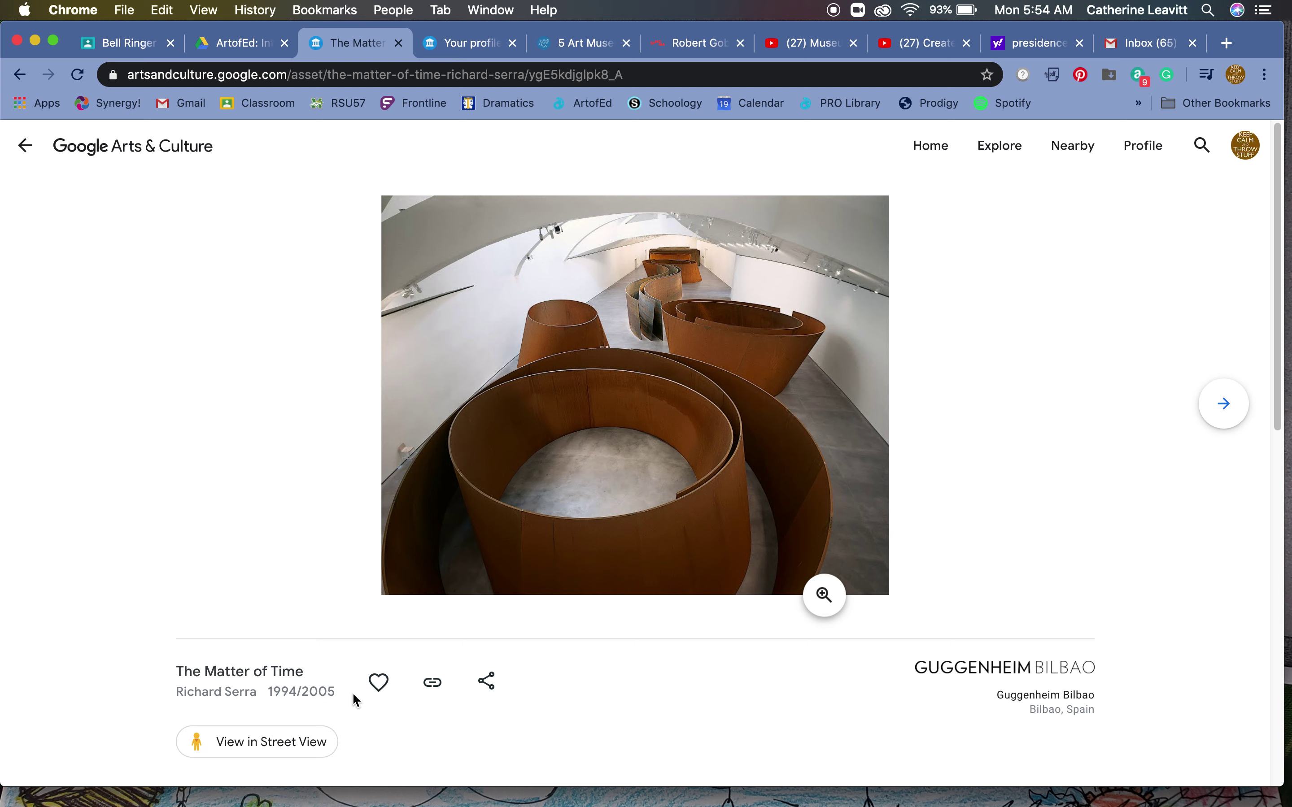
click(379, 684)
Step: Open the profile and look over the favorited items and stories
click(1142, 153)
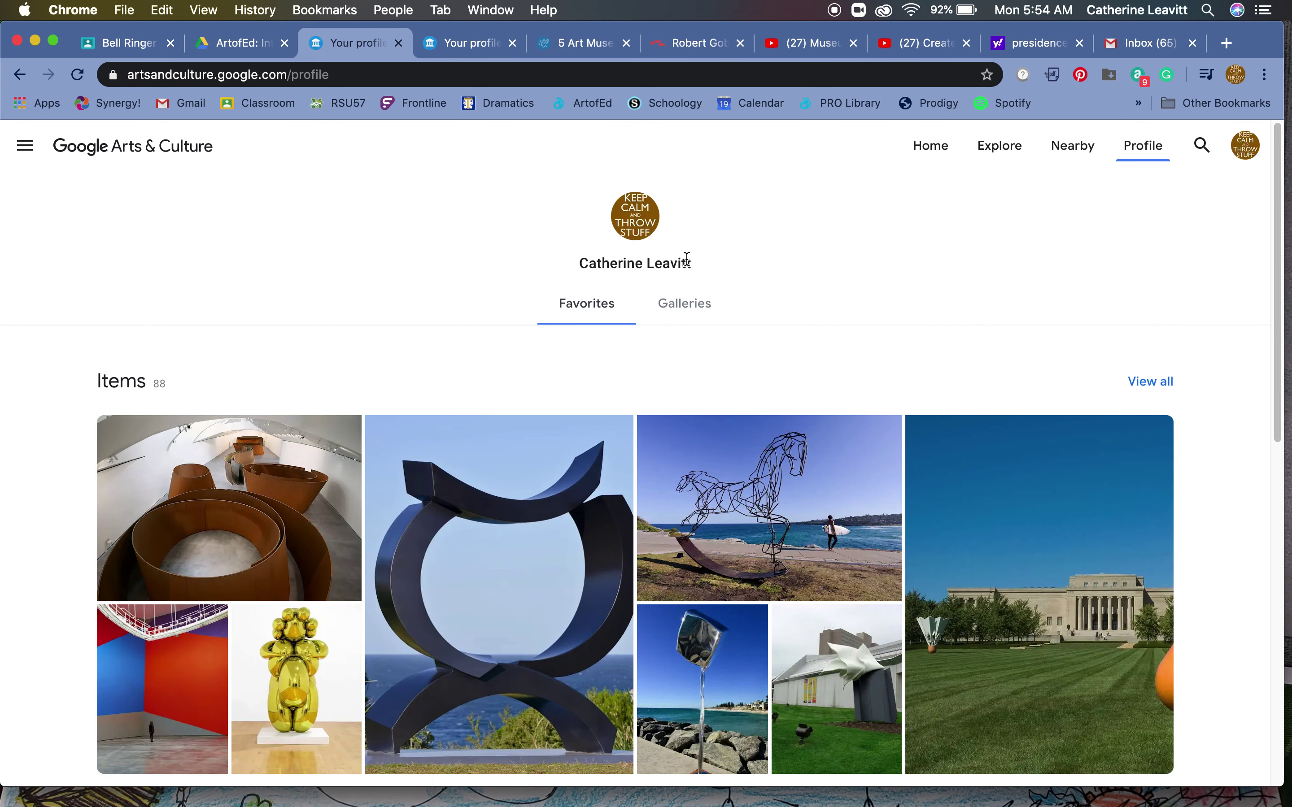
scroll(686, 263, down, 3)
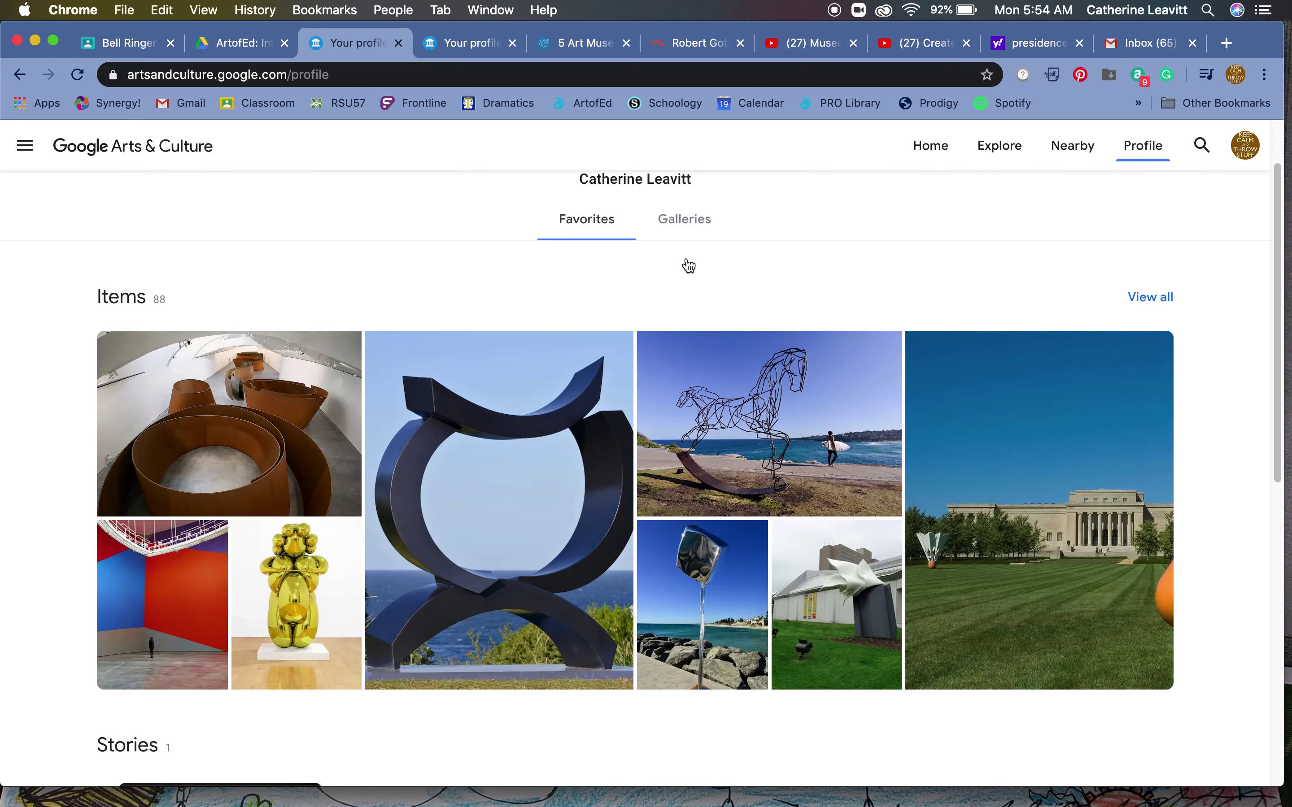
scroll(688, 266, up, 2)
scroll(689, 266, up, 1)
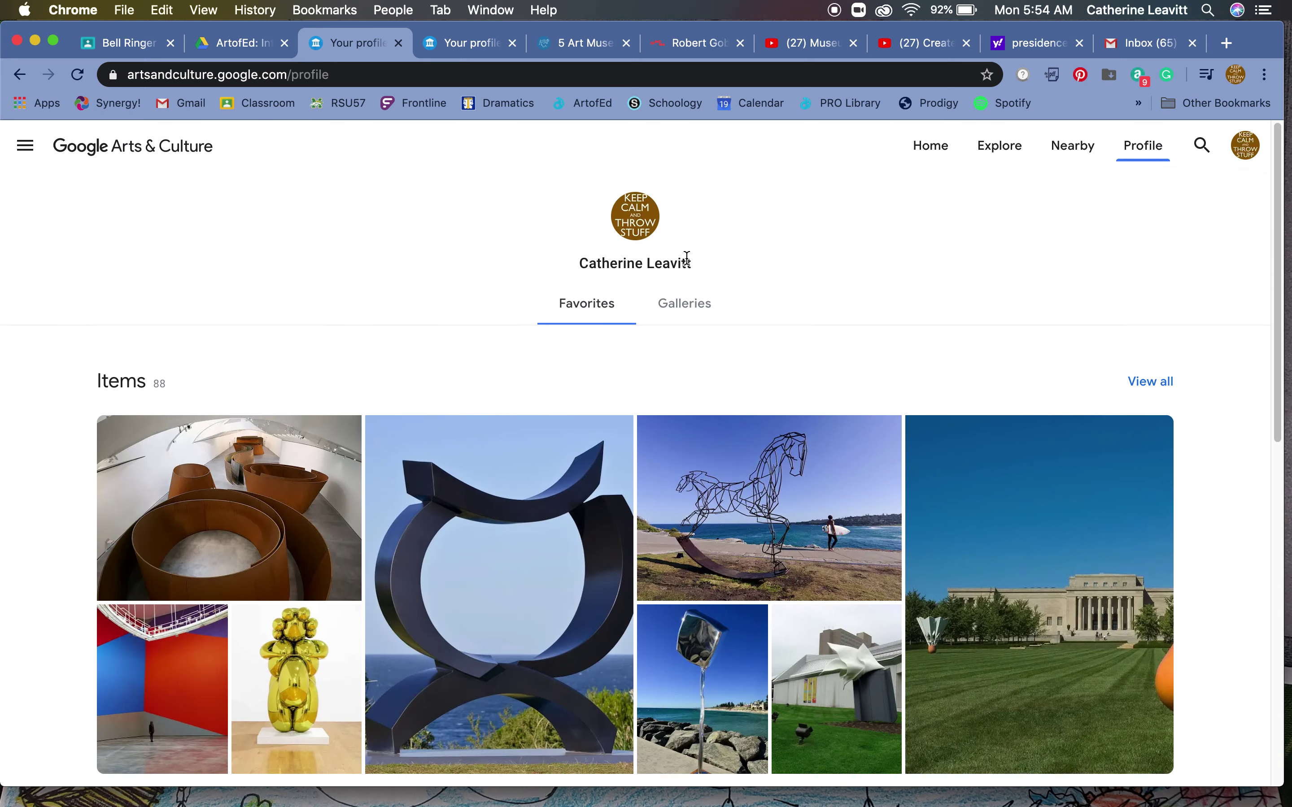
scroll(686, 258, down, 4)
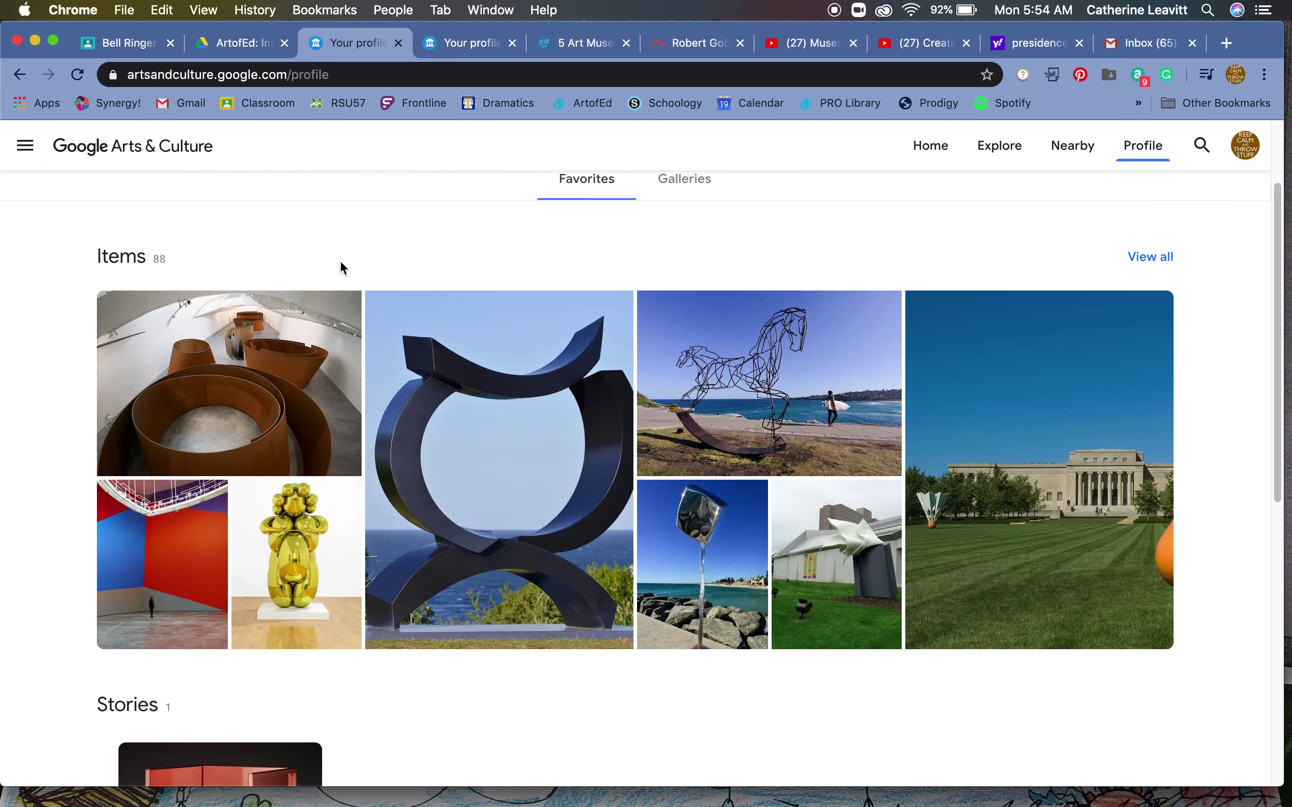
scroll(342, 267, up, 4)
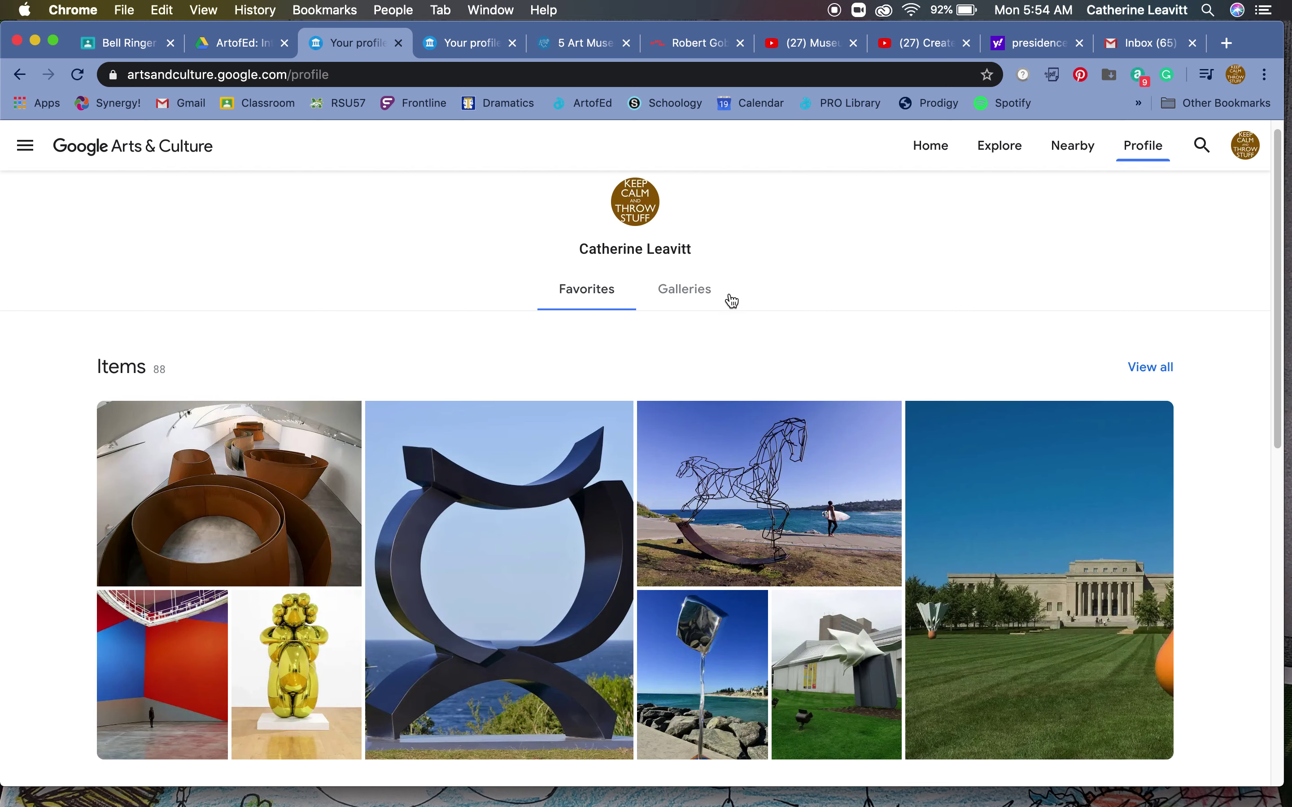
Step: Show the profile's galleries and look through the teapot and Terracotta Draped Figures collections
click(695, 303)
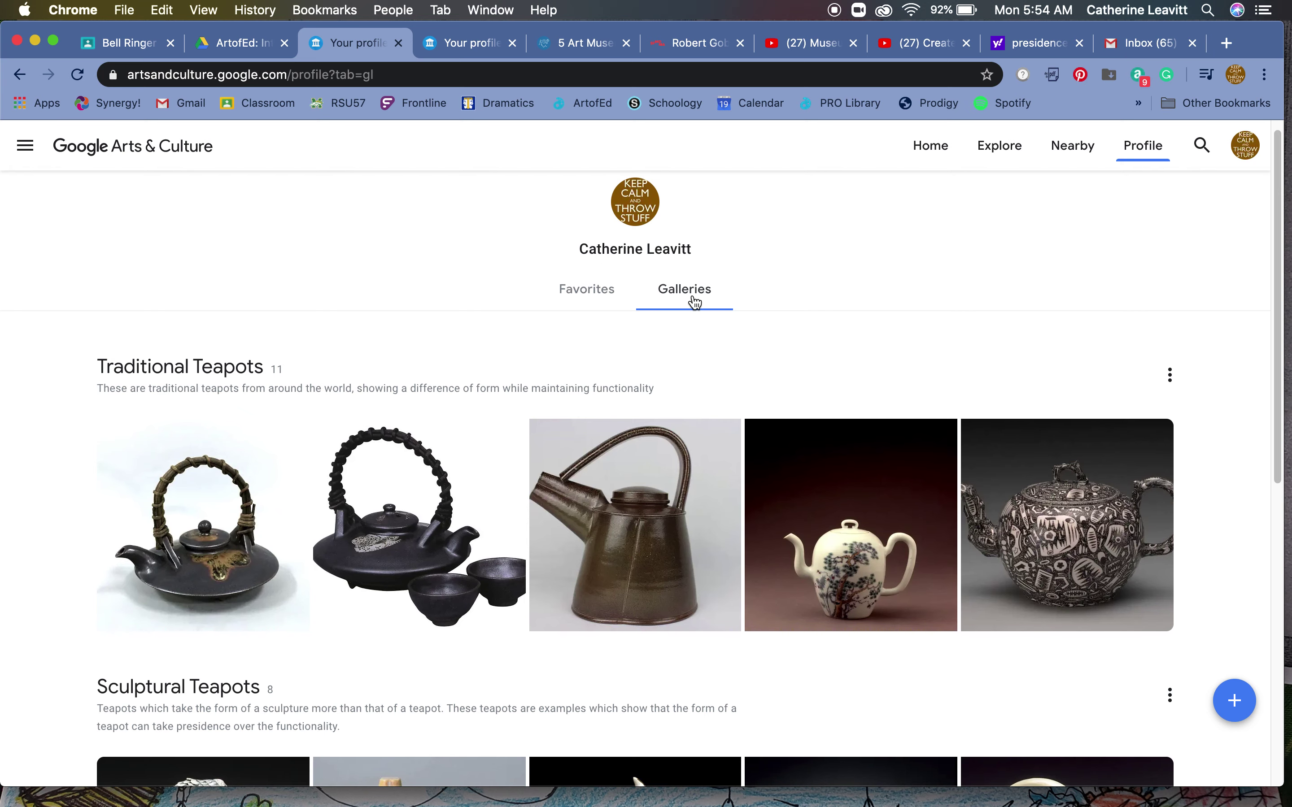
scroll(694, 301, down, 2)
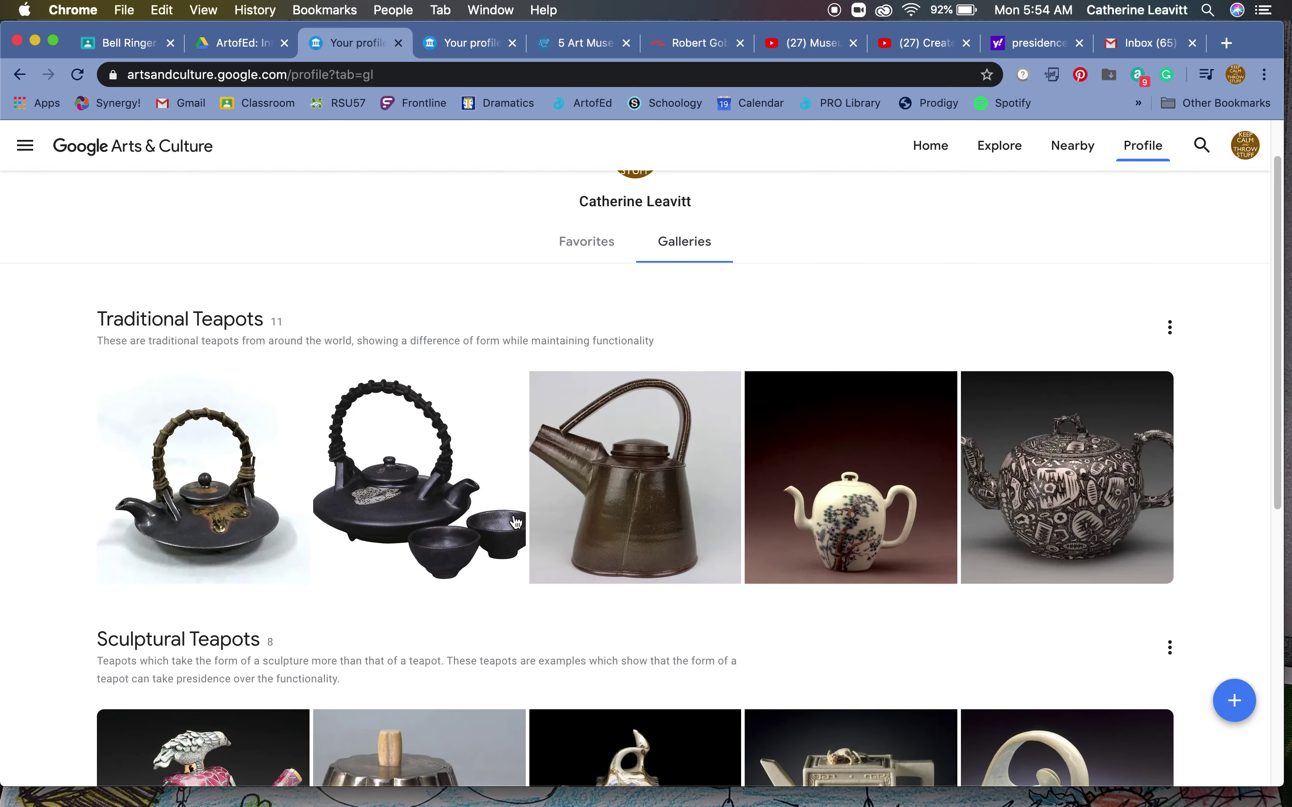
scroll(627, 534, down, 5)
scroll(629, 536, down, 5)
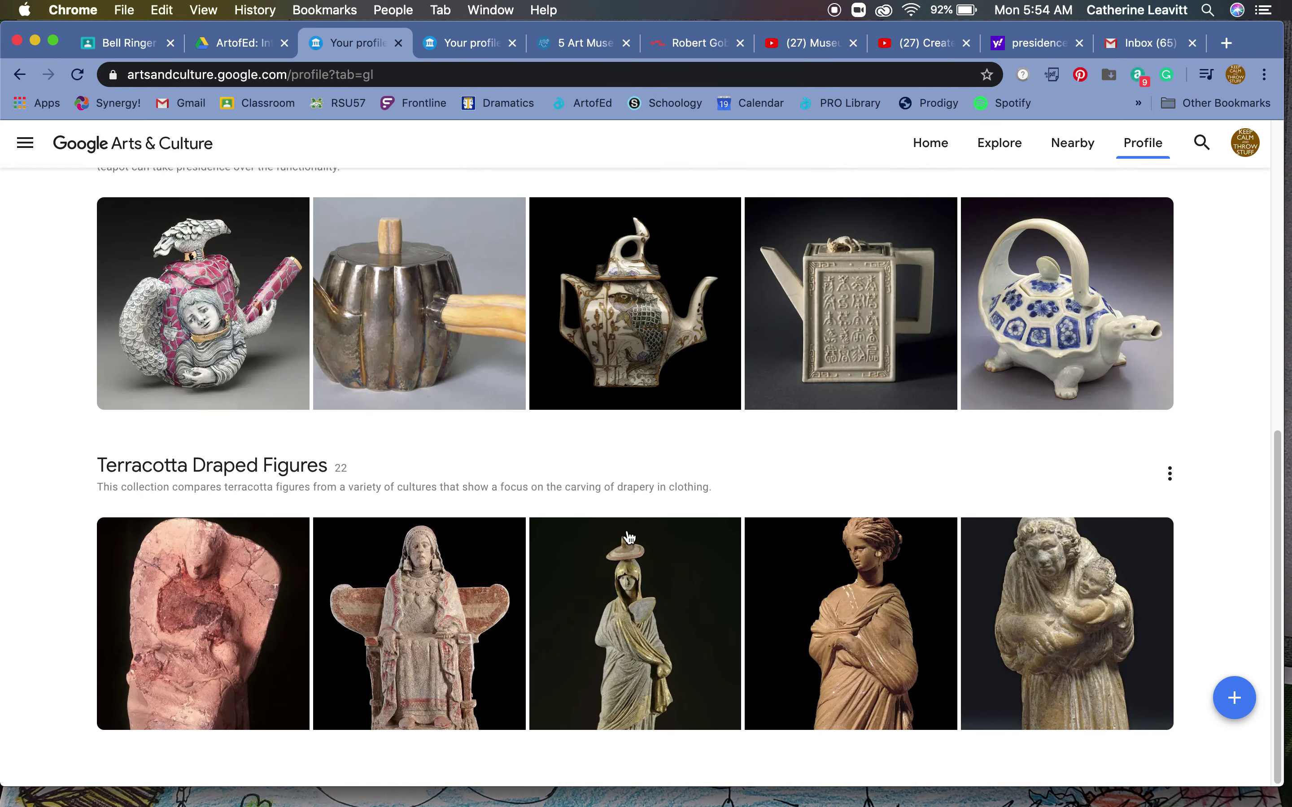
scroll(726, 521, up, 10)
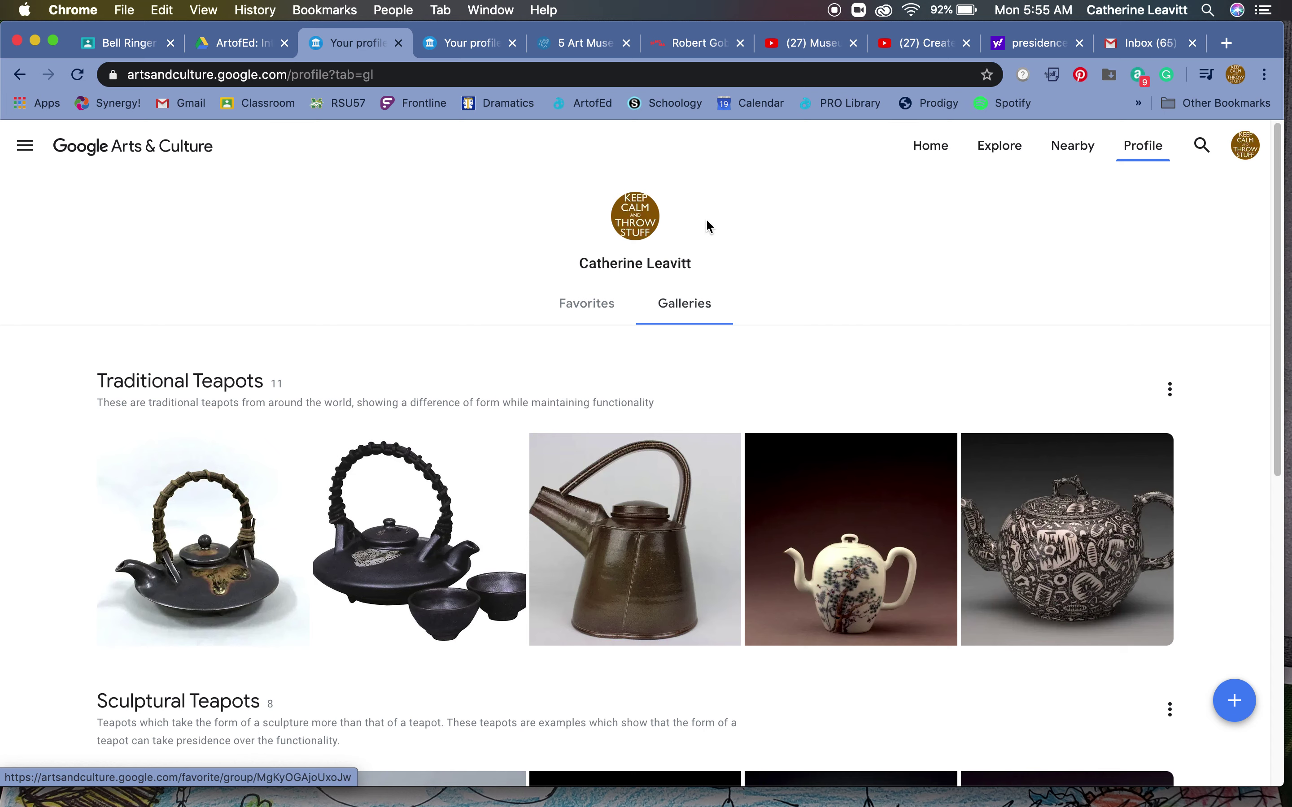
Step: Return to the profile's Favorites and glance over the saved items again
click(578, 319)
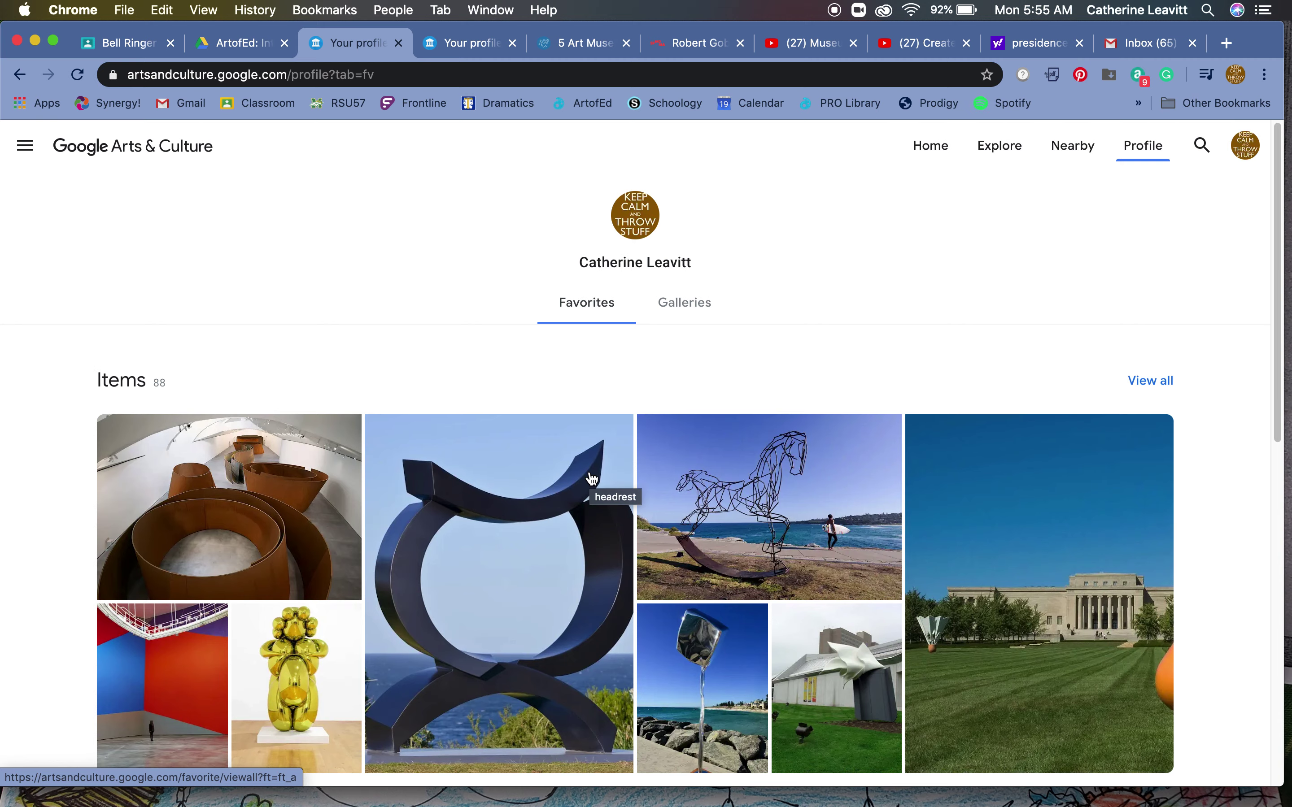
scroll(590, 477, down, 5)
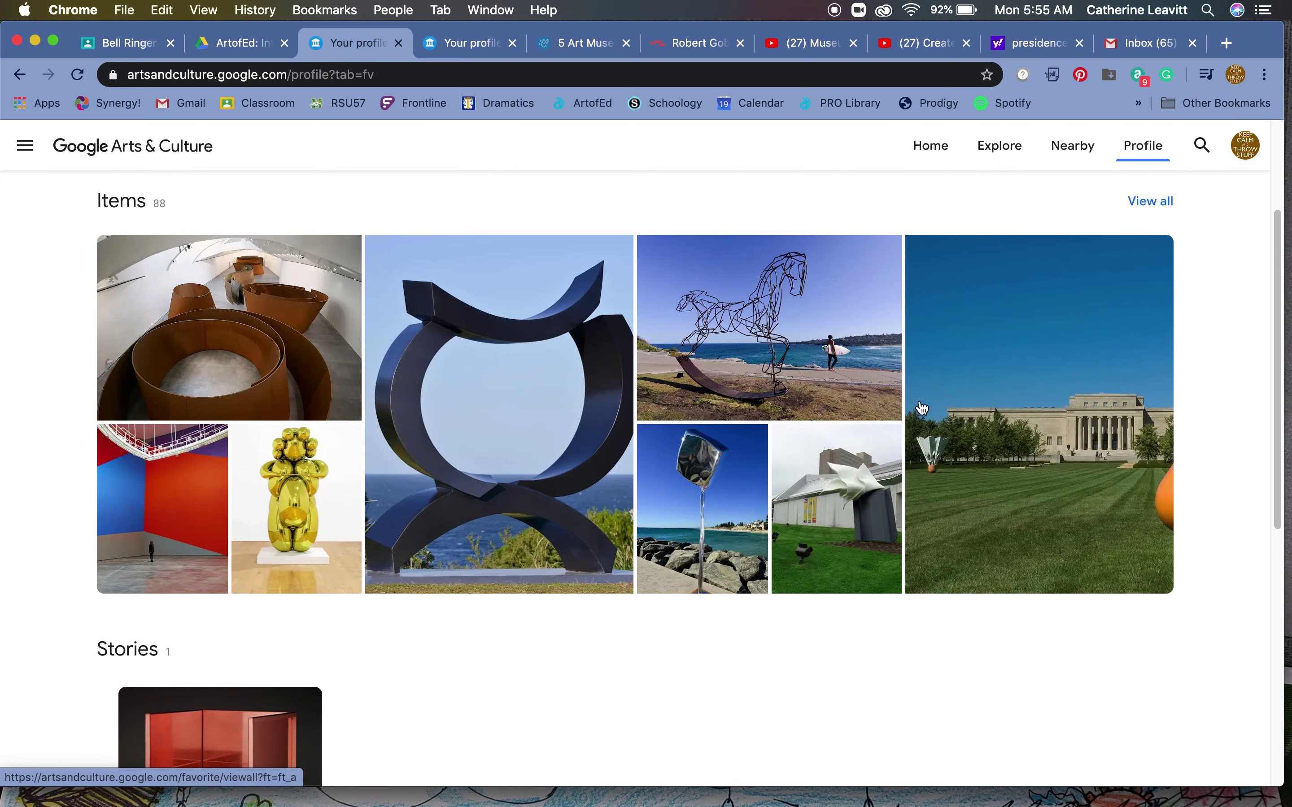
scroll(884, 422, up, 5)
Step: Start a new gallery and select The Matter of Time and the gold balloon sculpture for it
click(694, 309)
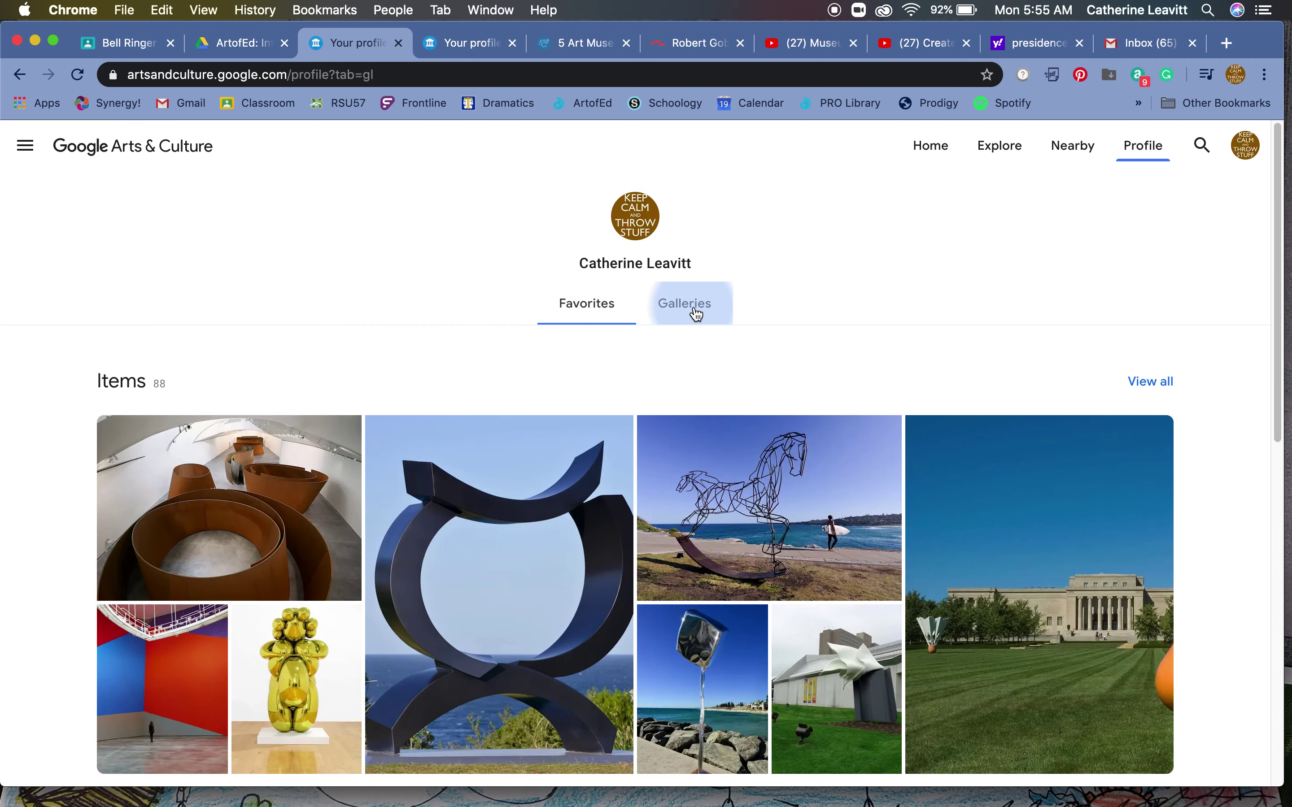
click(1235, 710)
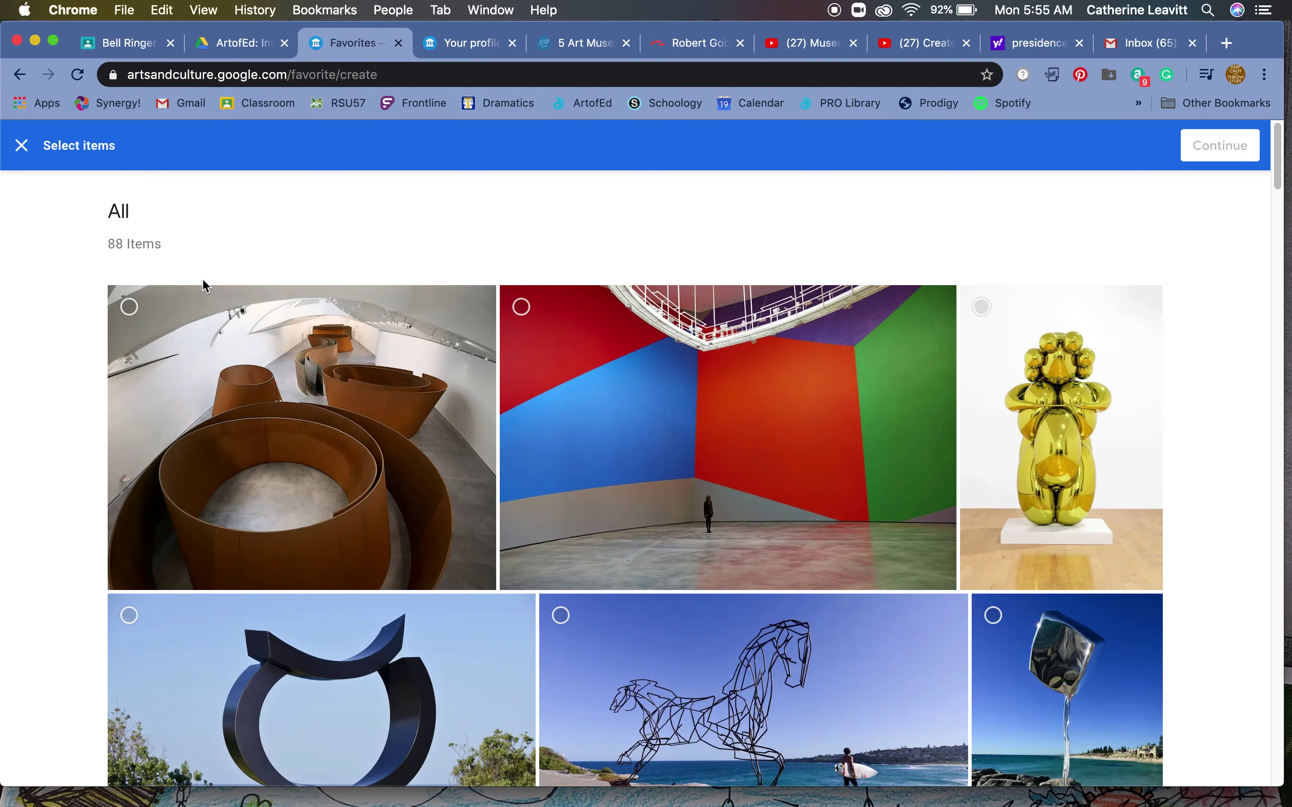
click(129, 308)
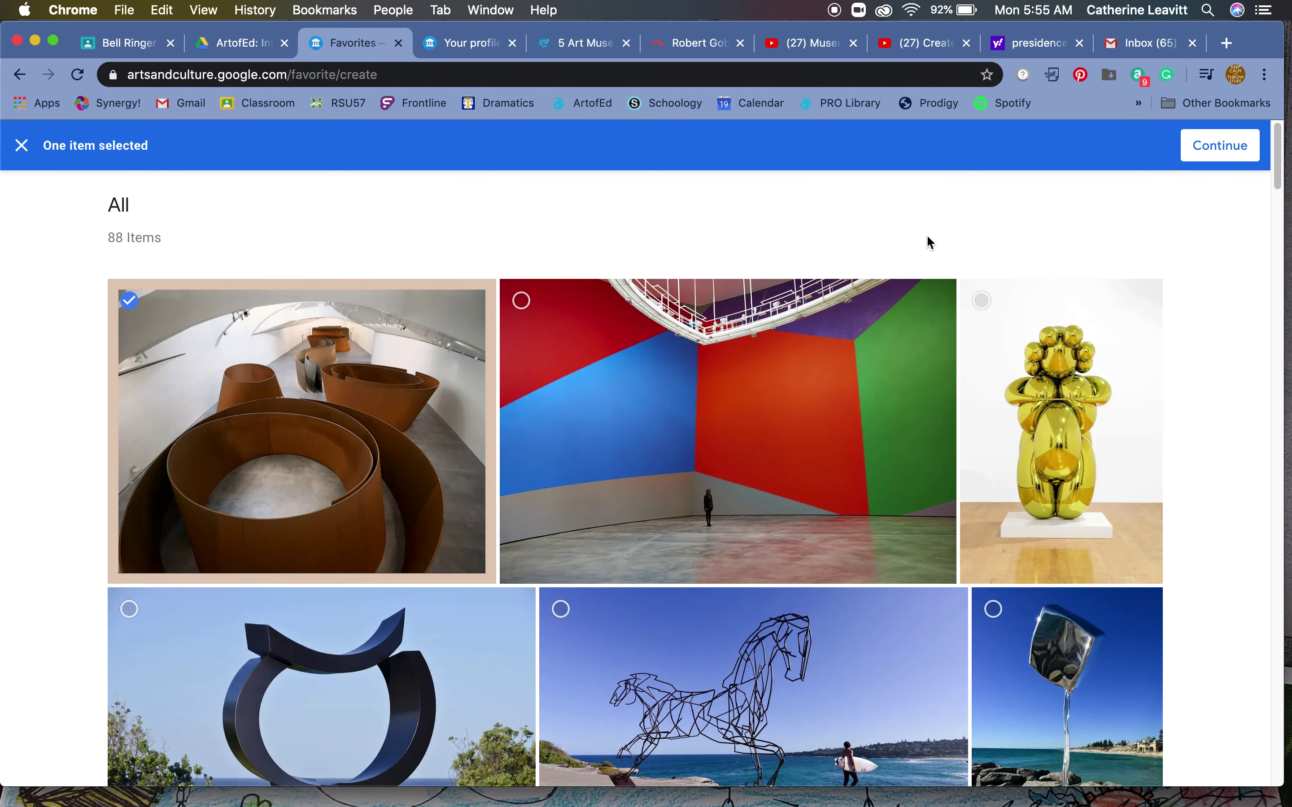
scroll(927, 238, down, 1)
click(989, 262)
scroll(988, 266, down, 4)
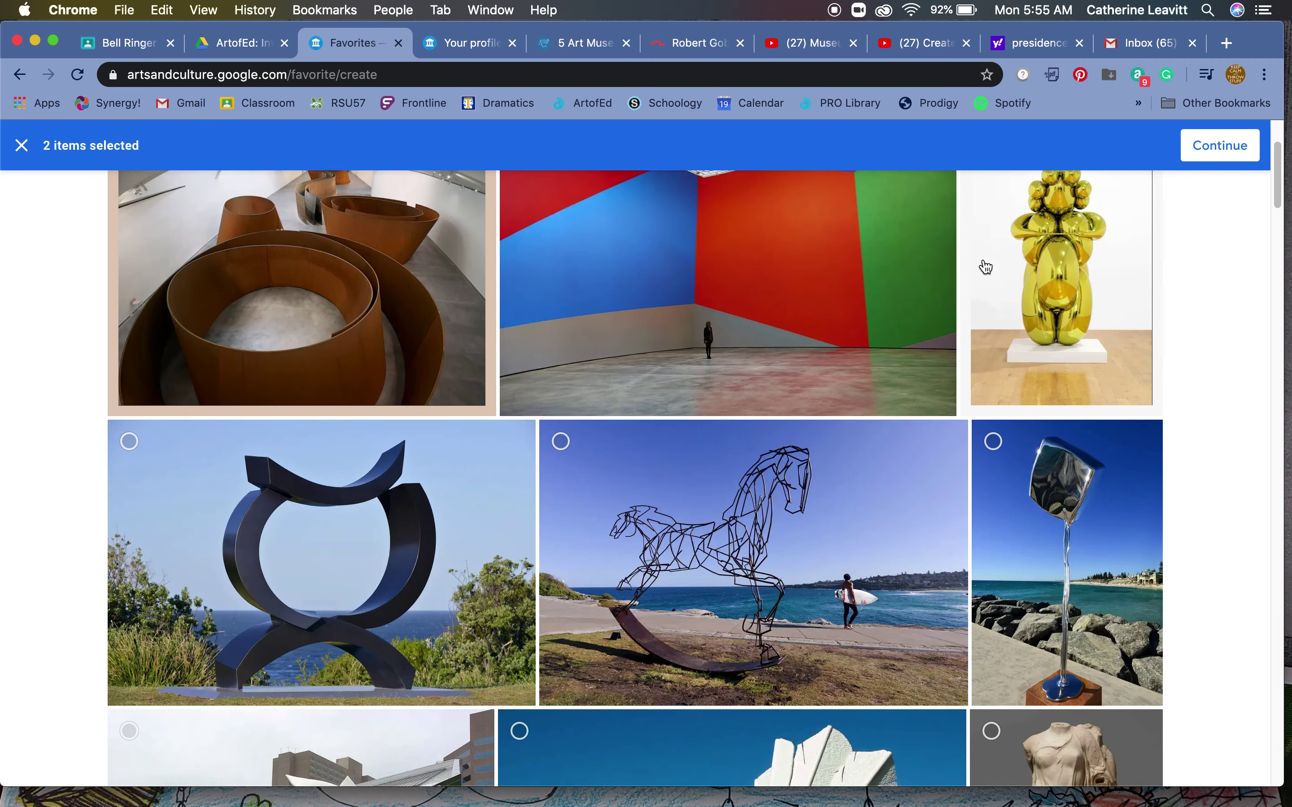
Step: Add headrest, the wire horse, the mirrored seaside sculpture, the giant shuttlecock and the white-topped museum lawn sculpture to the selection, and continue to the gallery details
click(129, 363)
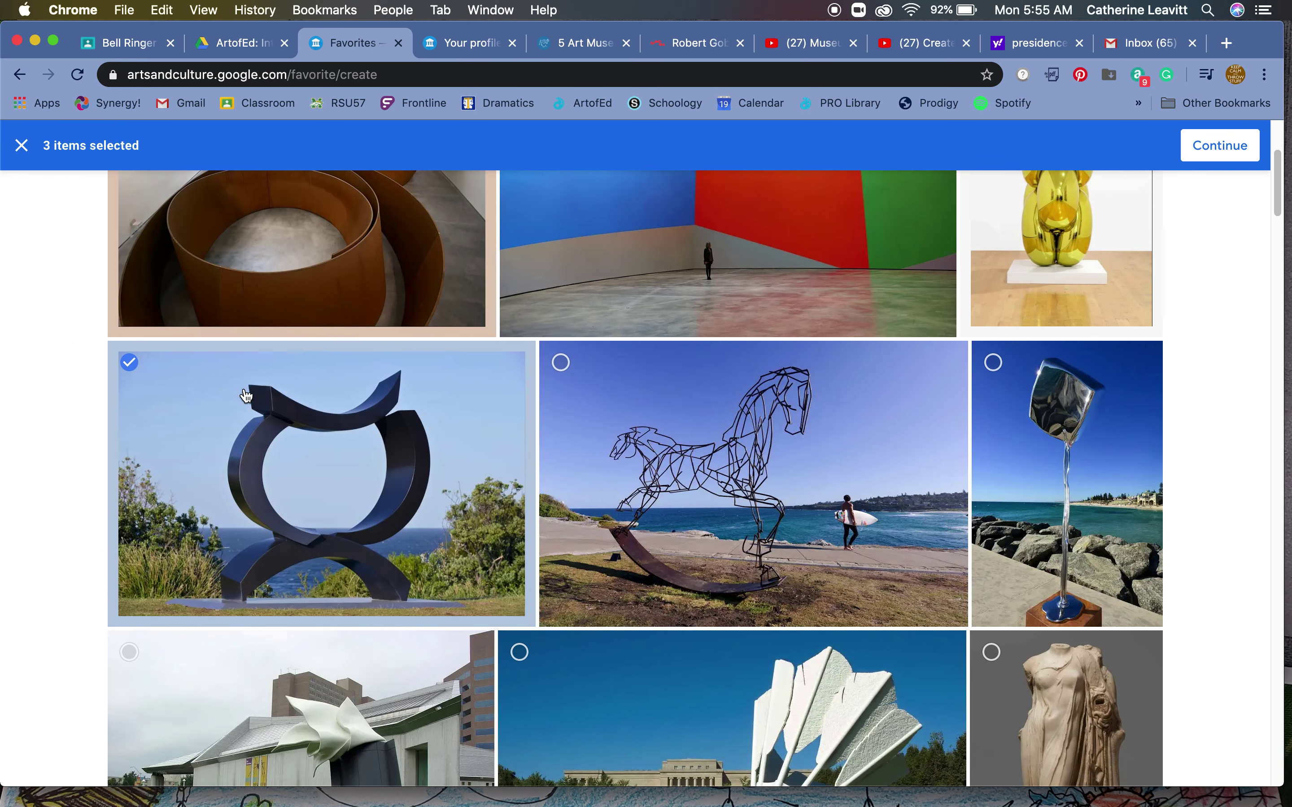
click(560, 365)
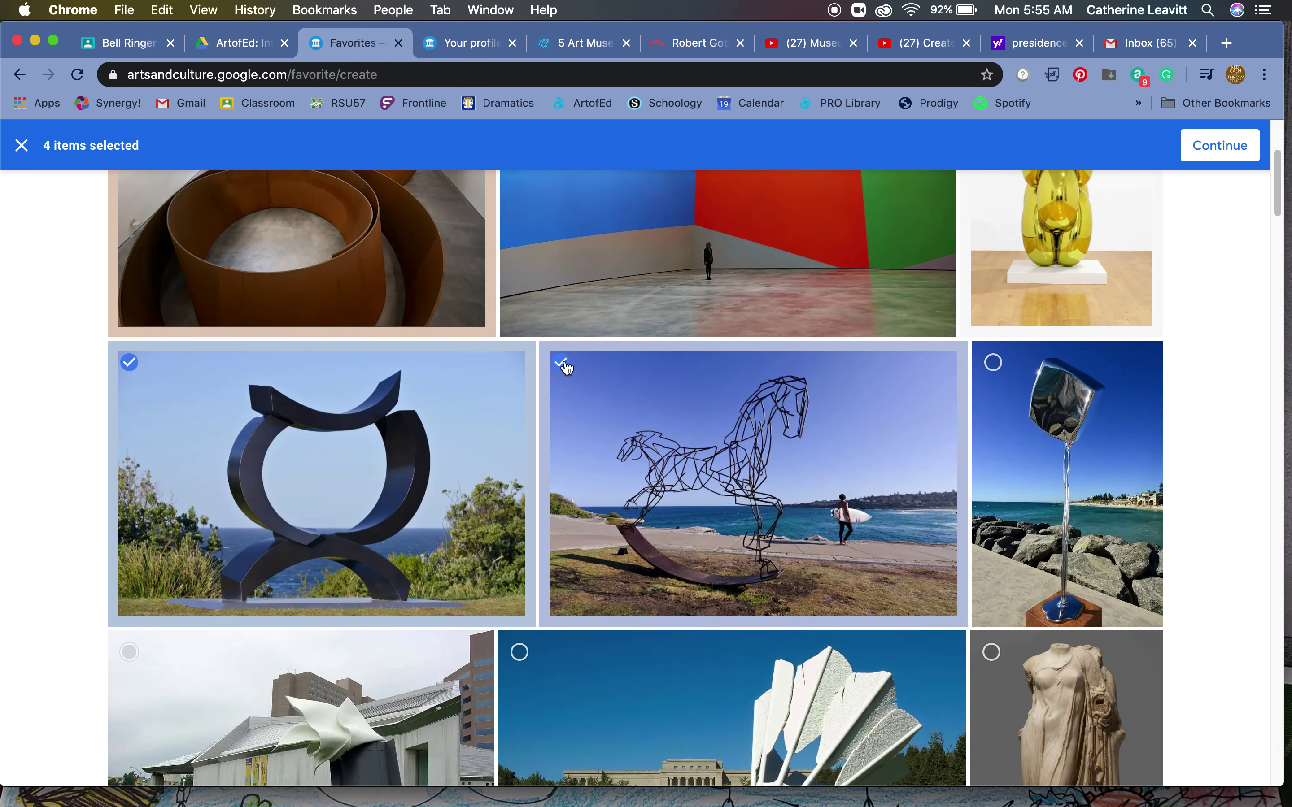
click(994, 364)
scroll(997, 373, down, 5)
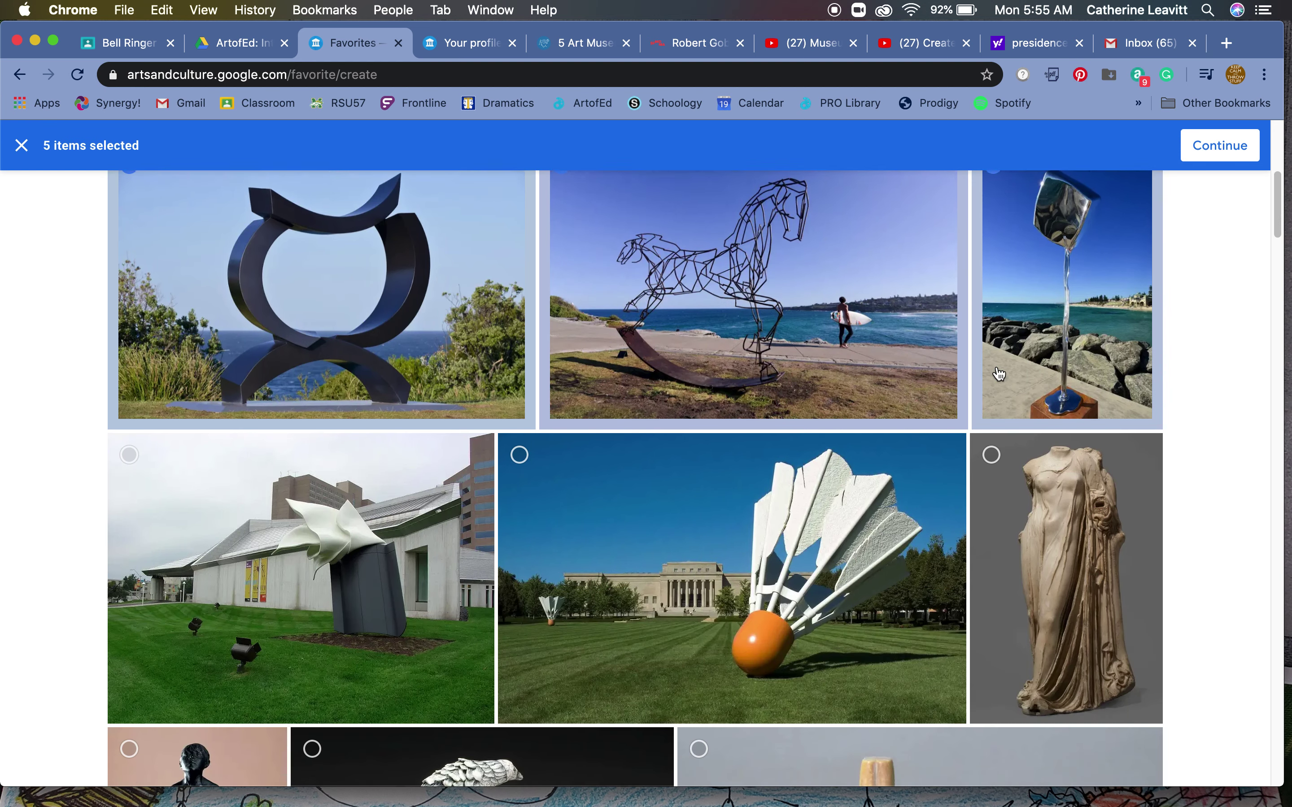
click(520, 367)
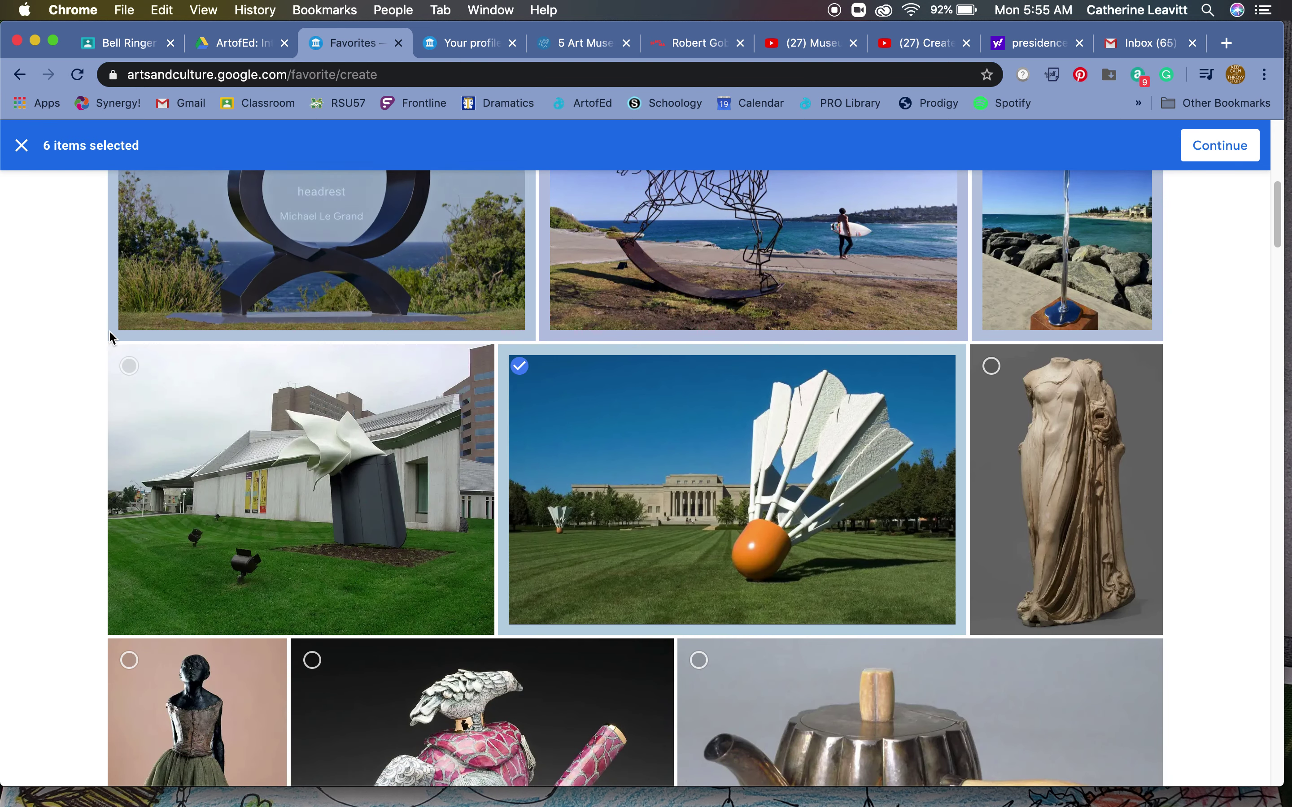
click(129, 369)
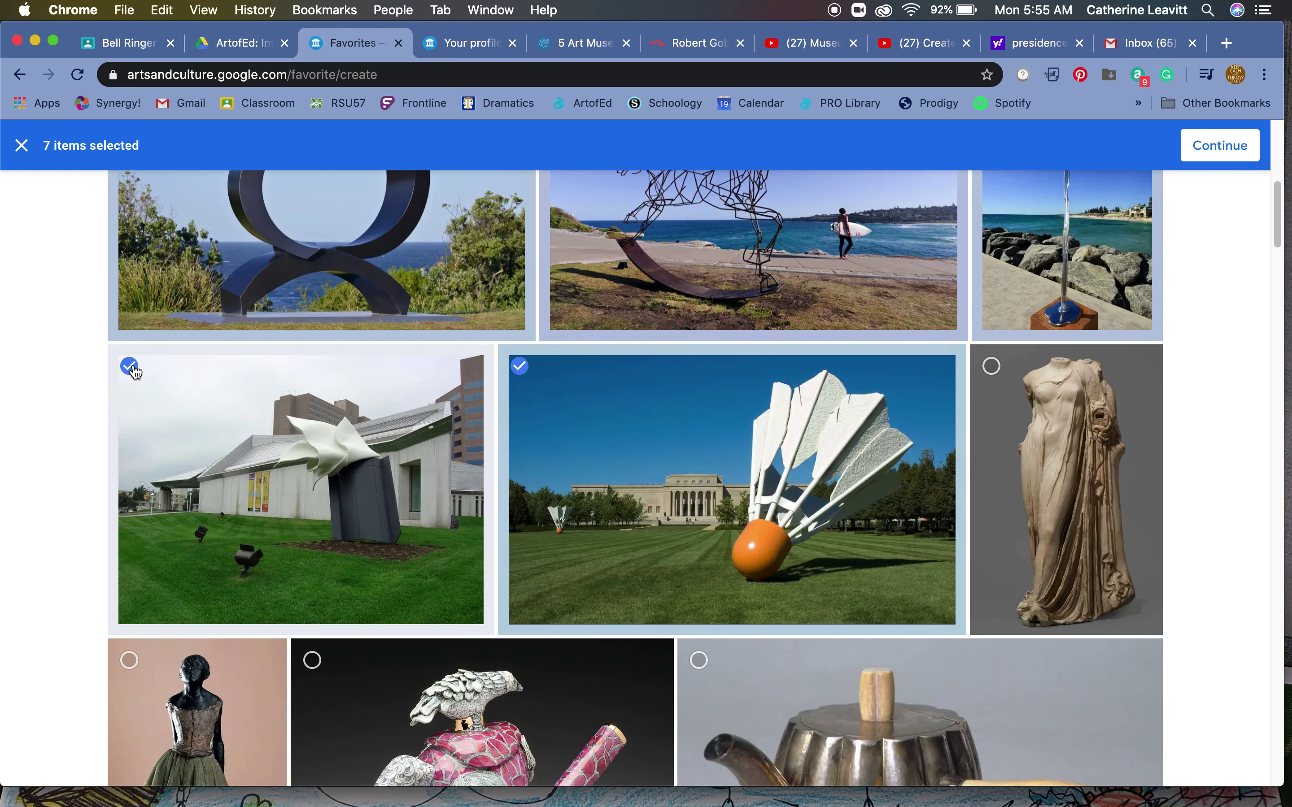
click(1219, 160)
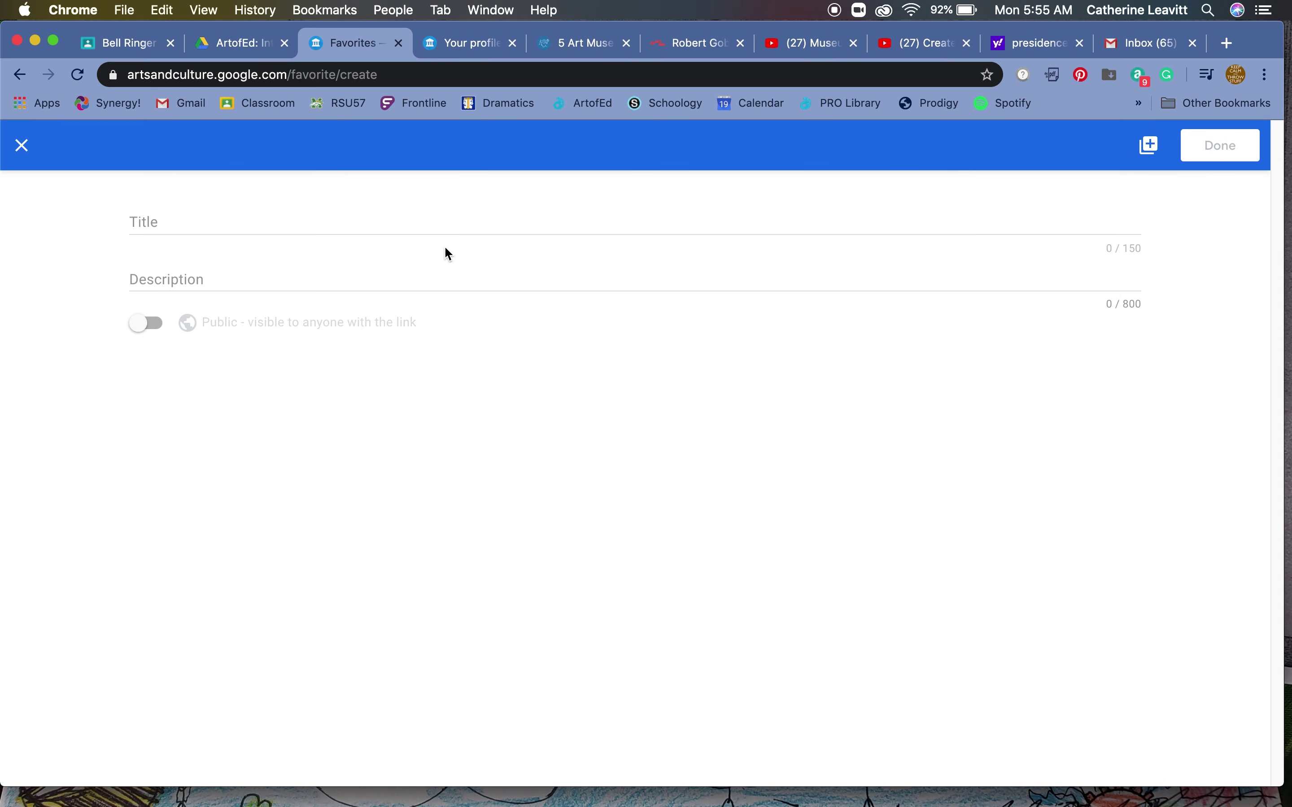
Step: Title the new gallery "Contemporary Sculptures"
click(327, 212)
text(Contemport)
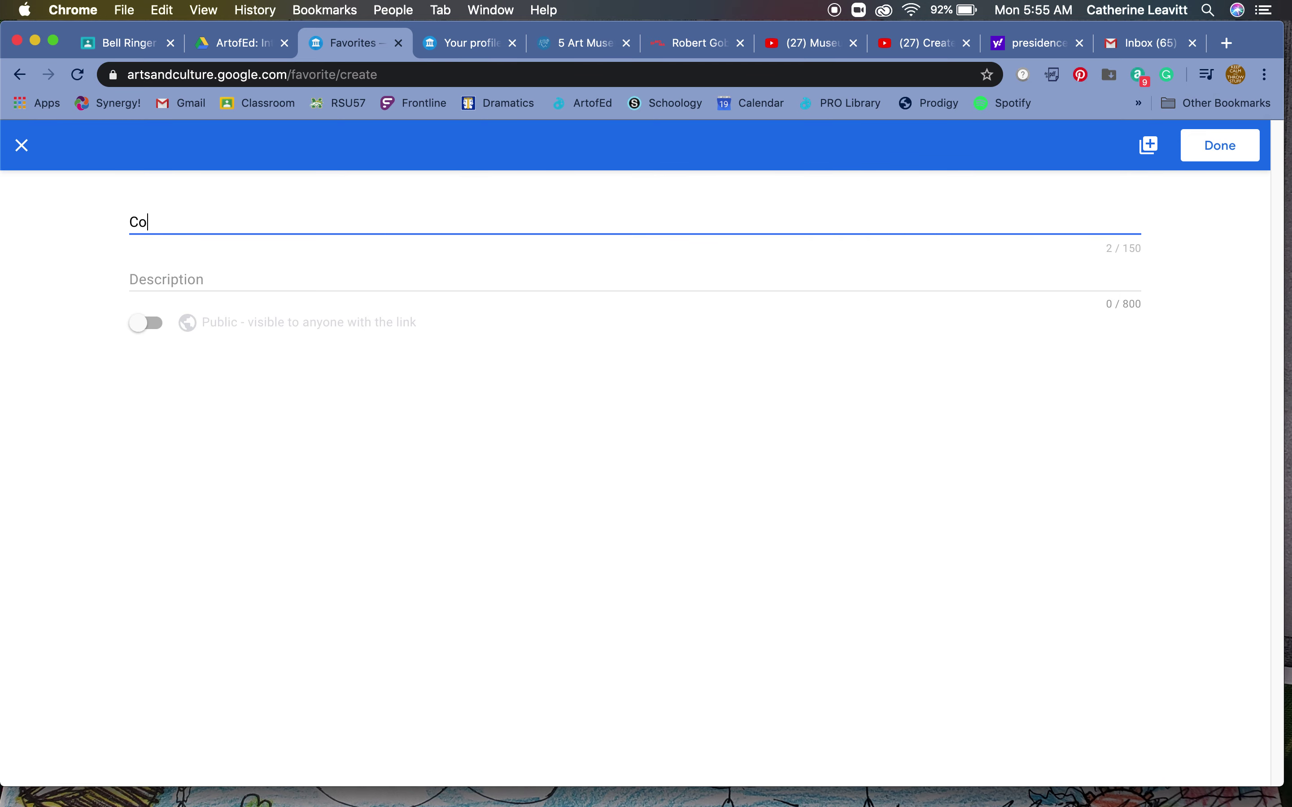
key(BackSpace)
text(aty)
key(BackSpace)
key(BackSpace)
text(r)
text(y Sculptures)
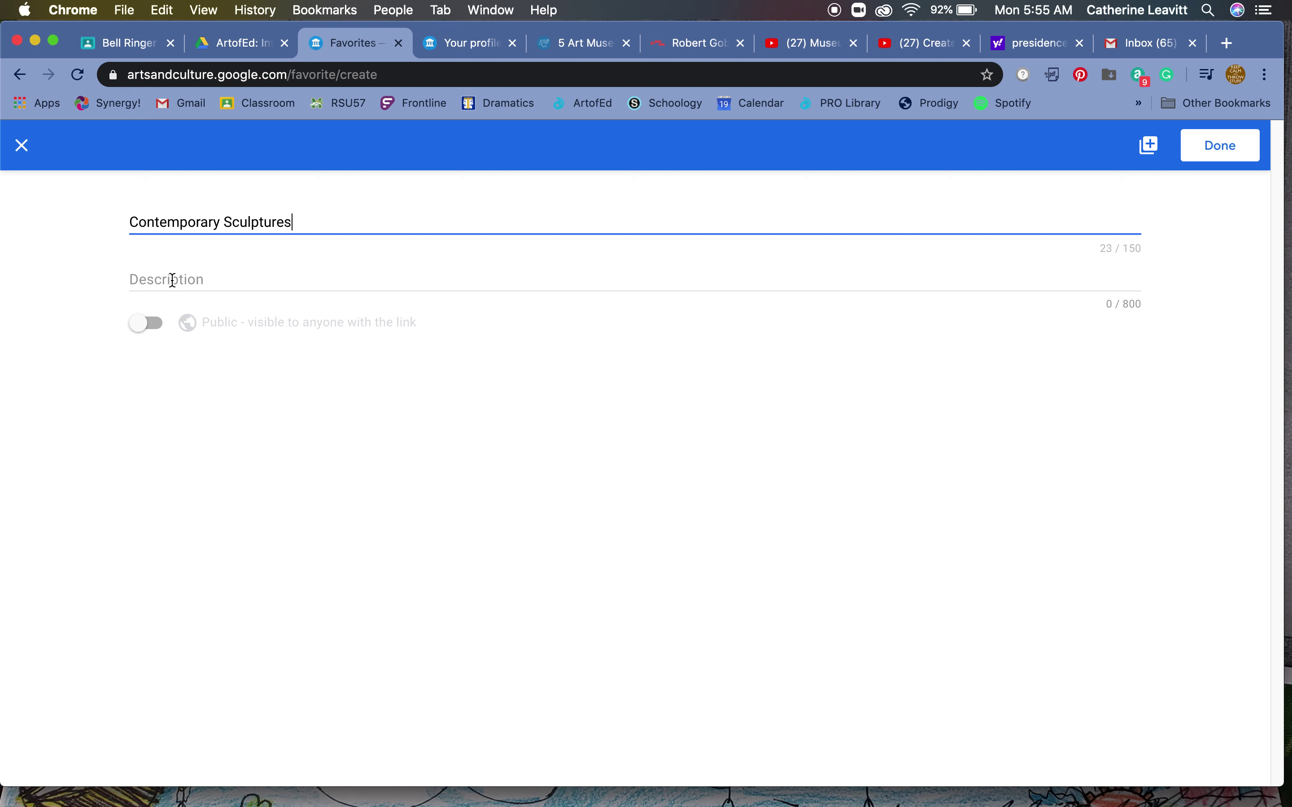
Step: Enter the gallery description "These are some well known contemporary sculptures."
click(172, 280)
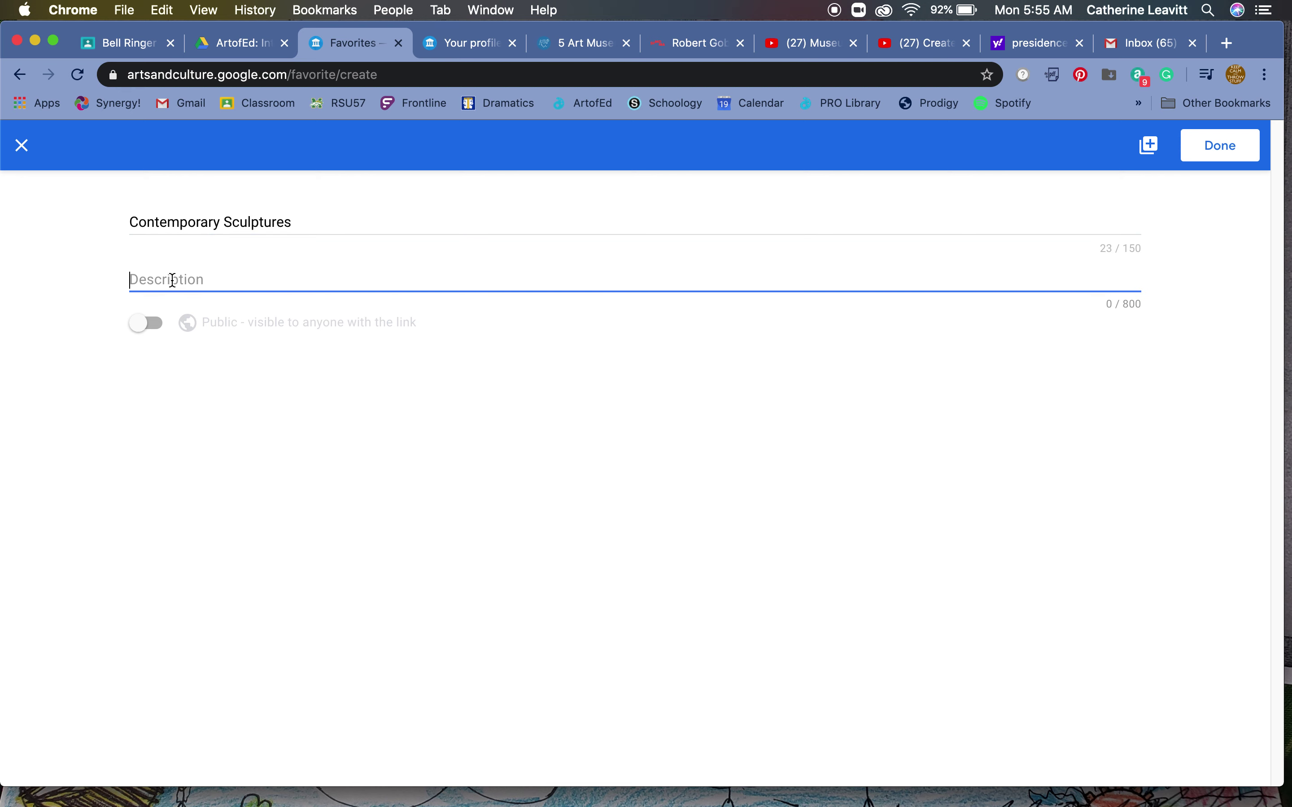
text(These are some well known come)
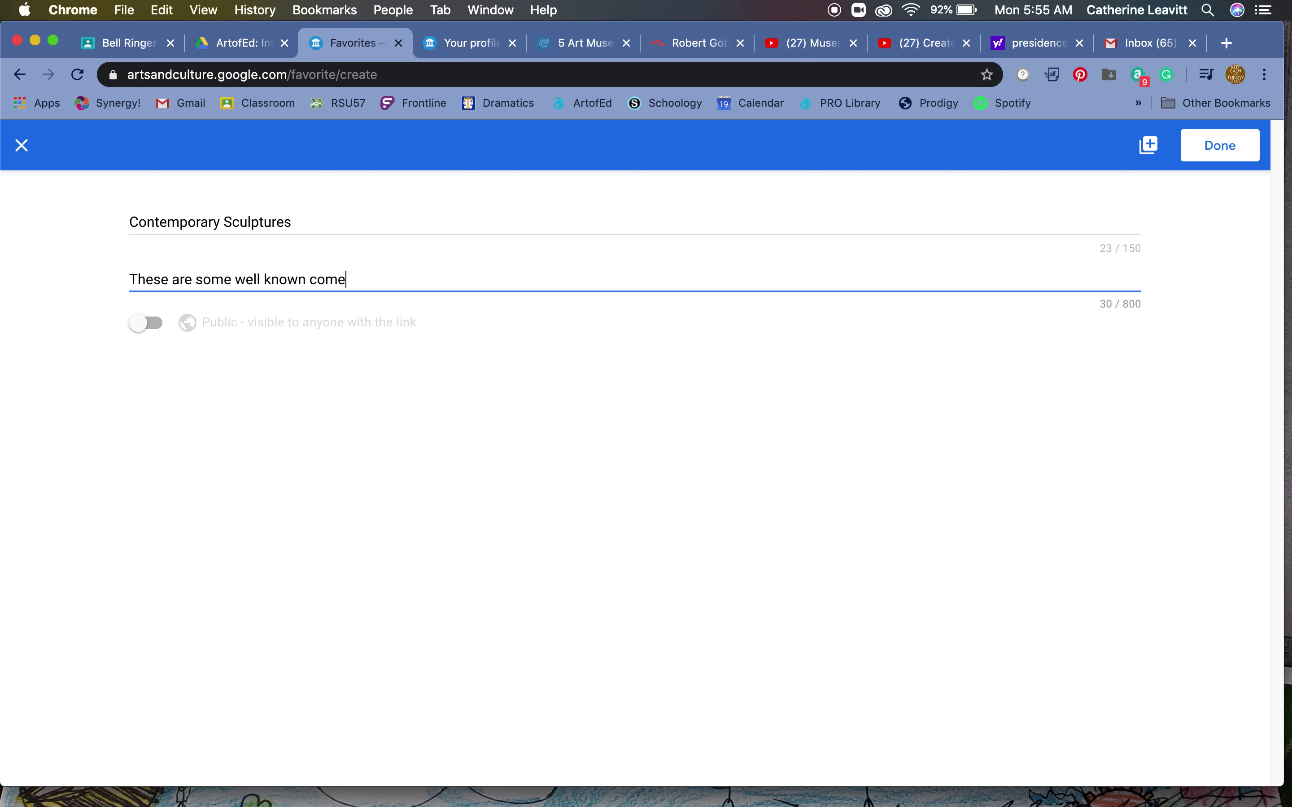
text(temp)
text(orary scultpru)
text(ut)
text(es)
key(BackSpace)
key(BackSpace)
text(tur)
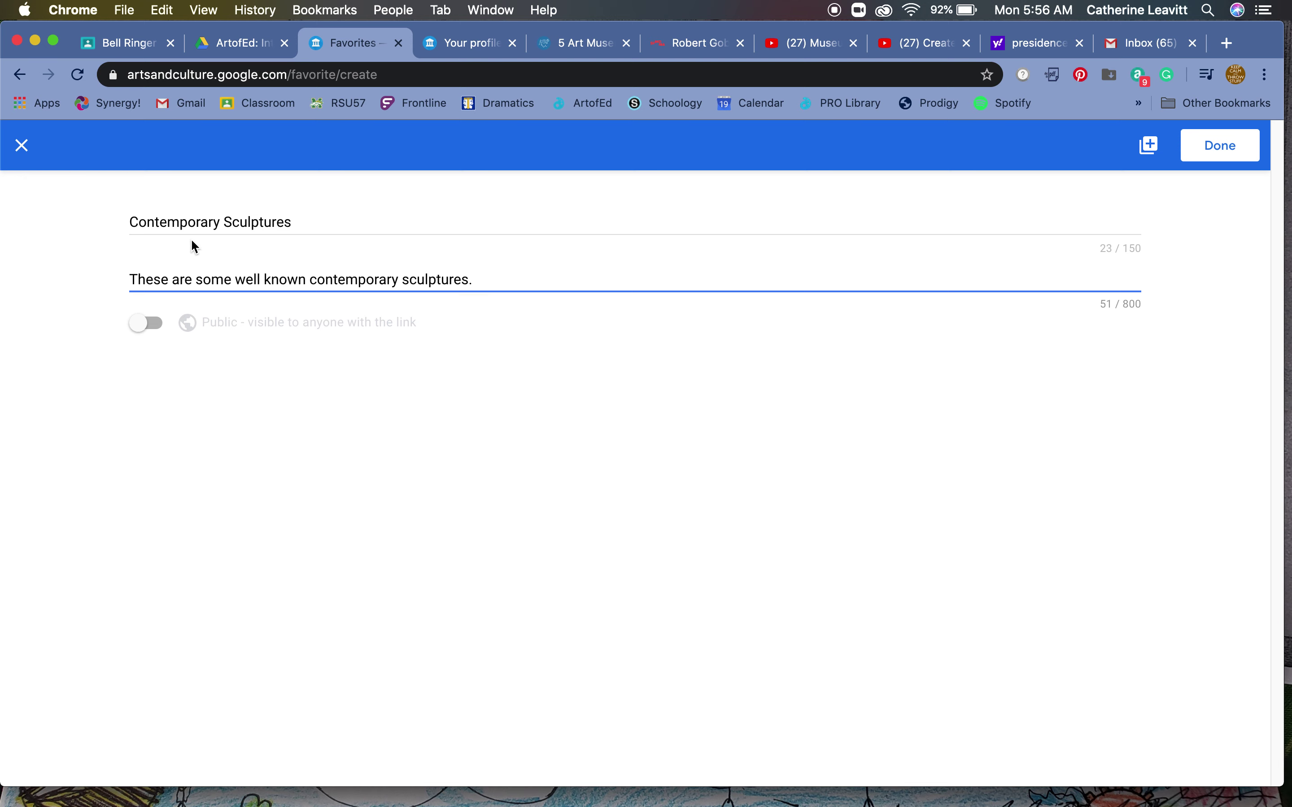
Step: Save the Contemporary Sculptures gallery and look through the list of galleries on the profile
click(1227, 158)
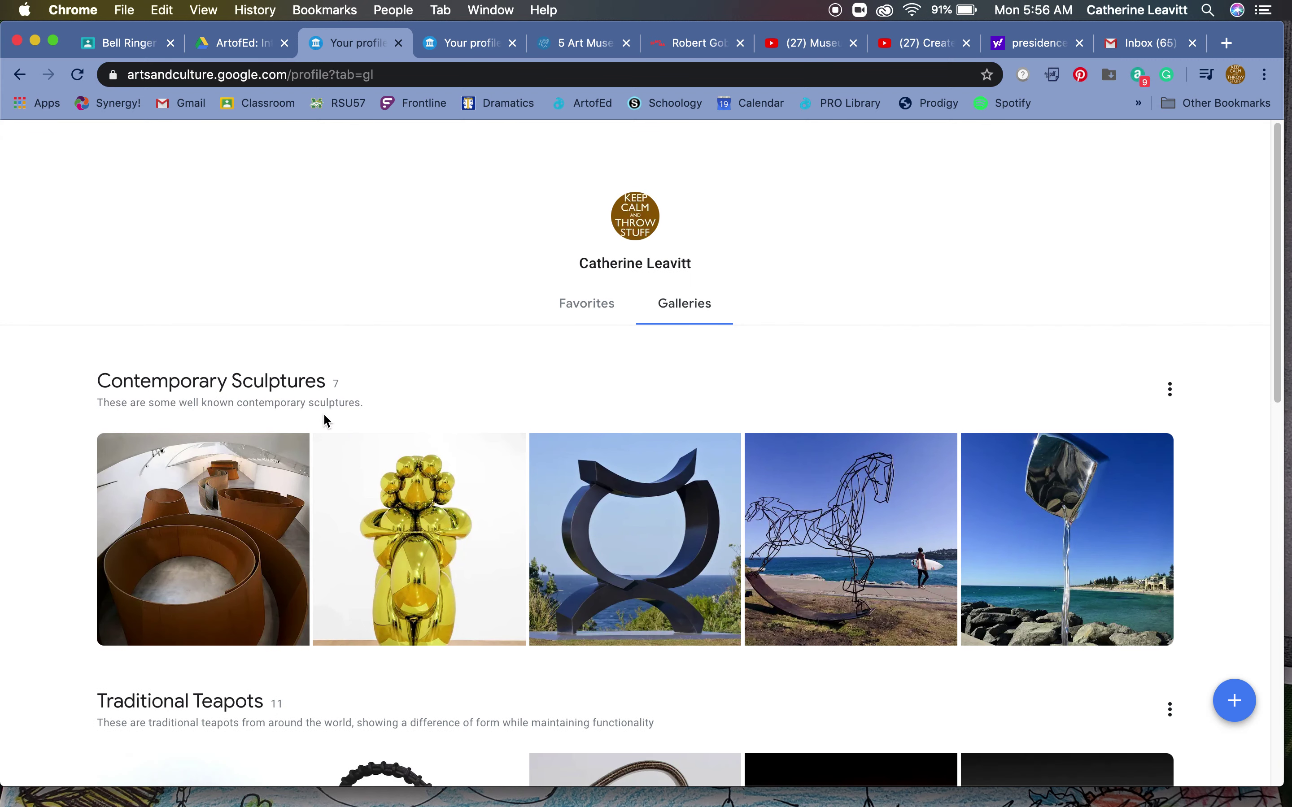
scroll(372, 418, down, 10)
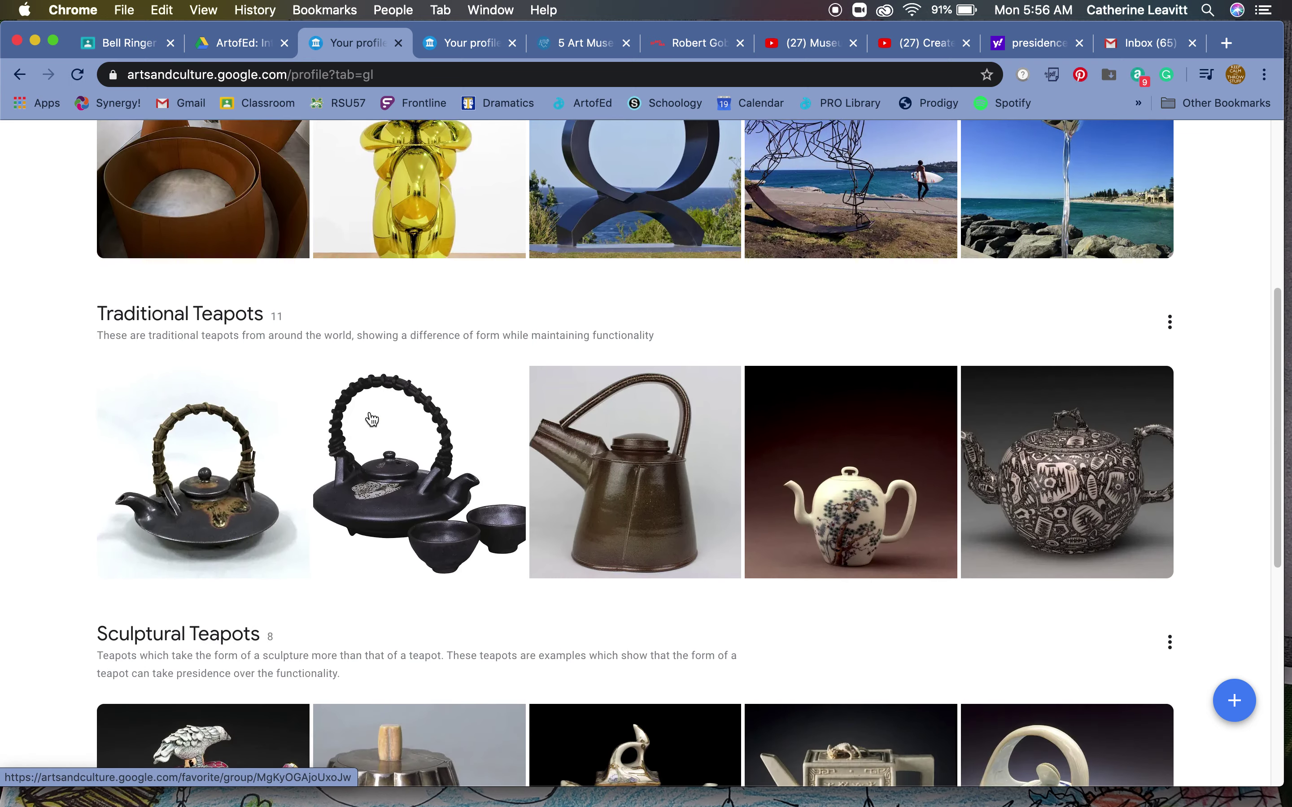
scroll(372, 418, down, 5)
scroll(371, 418, up, 15)
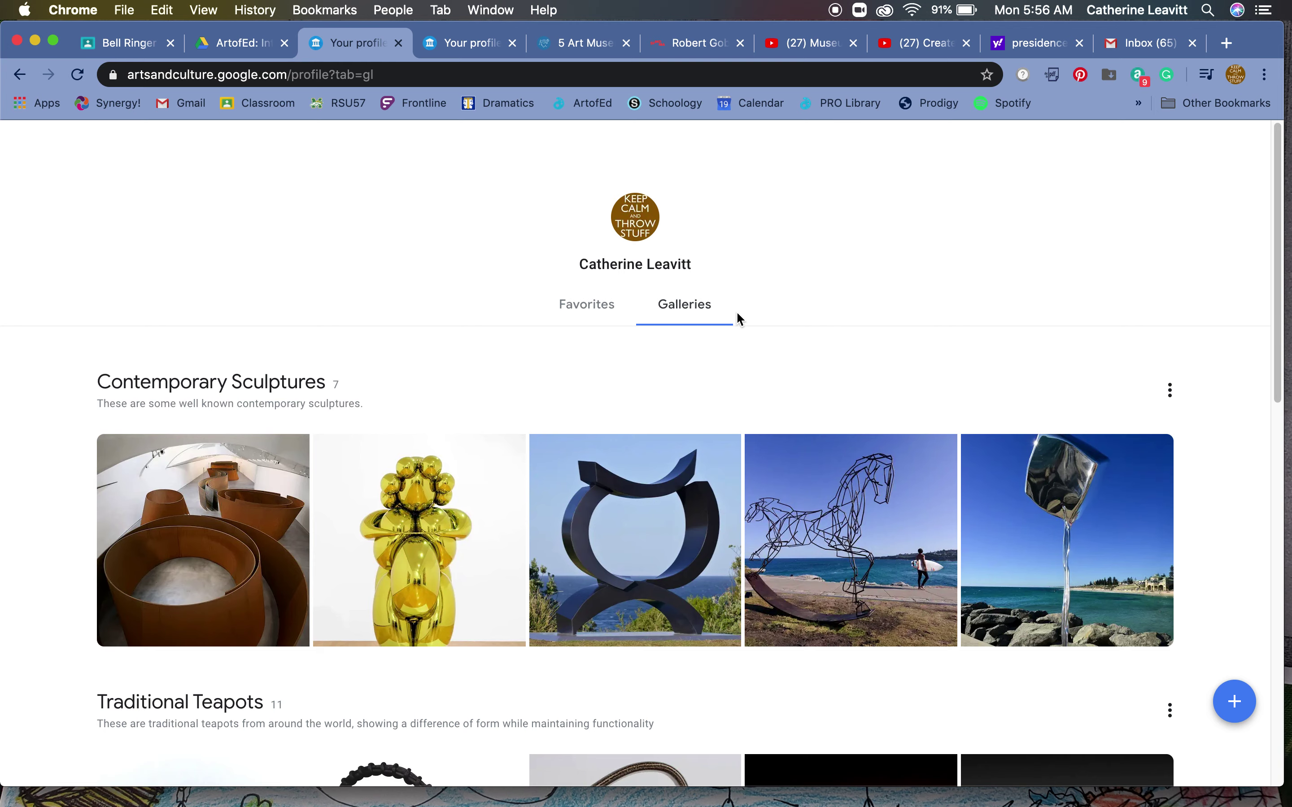
Step: Look at the profile's favorites, return to its galleries and check the options for the Contemporary Sculptures gallery
click(595, 306)
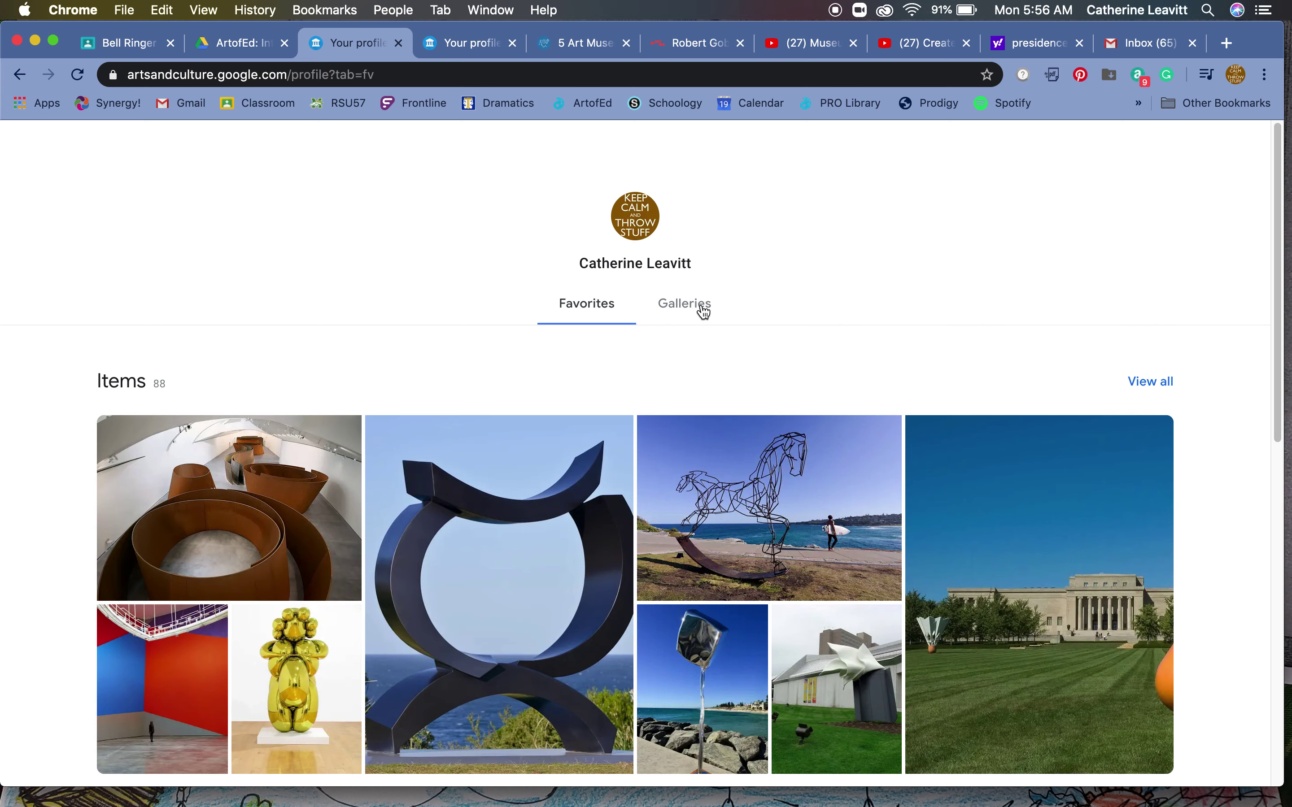
click(703, 311)
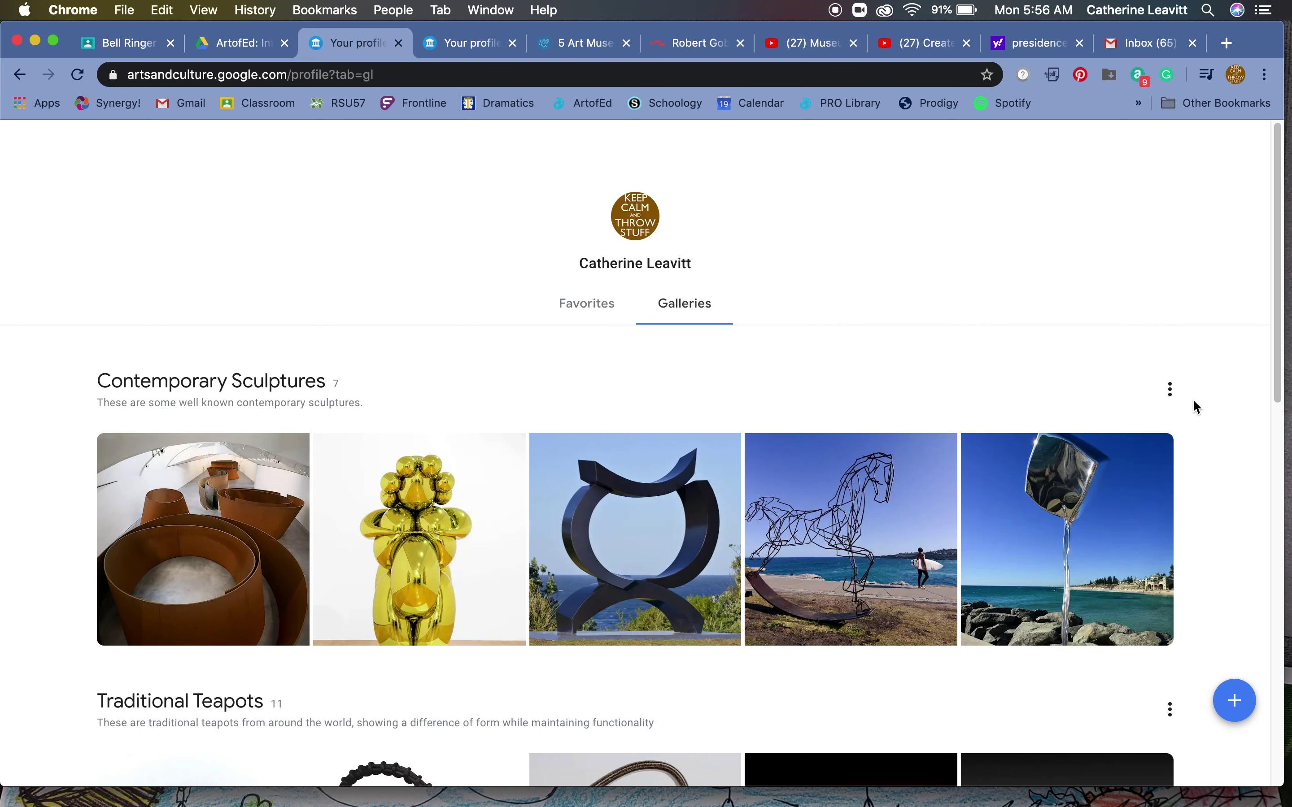
click(1169, 390)
click(874, 360)
Step: View the full list of favorite items from the profile's favorites and return to the profile
click(588, 302)
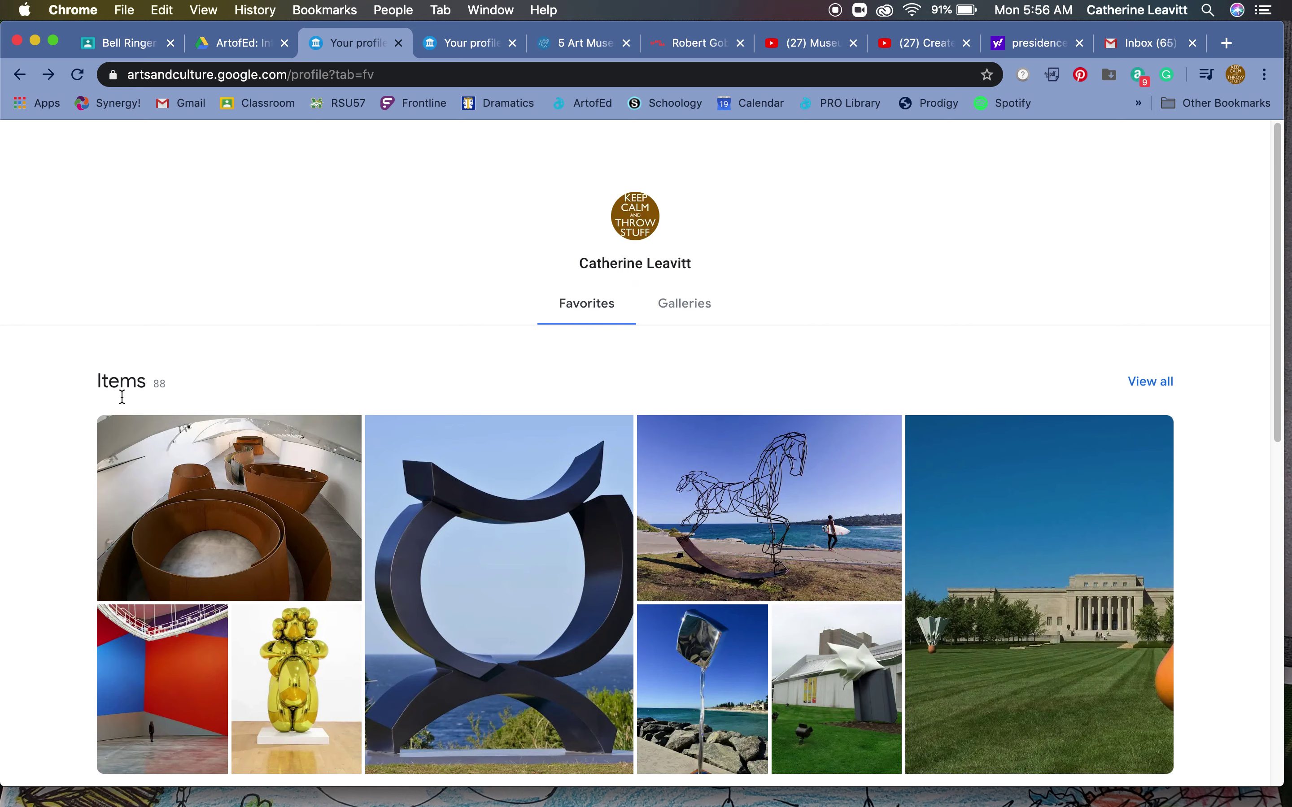
click(311, 536)
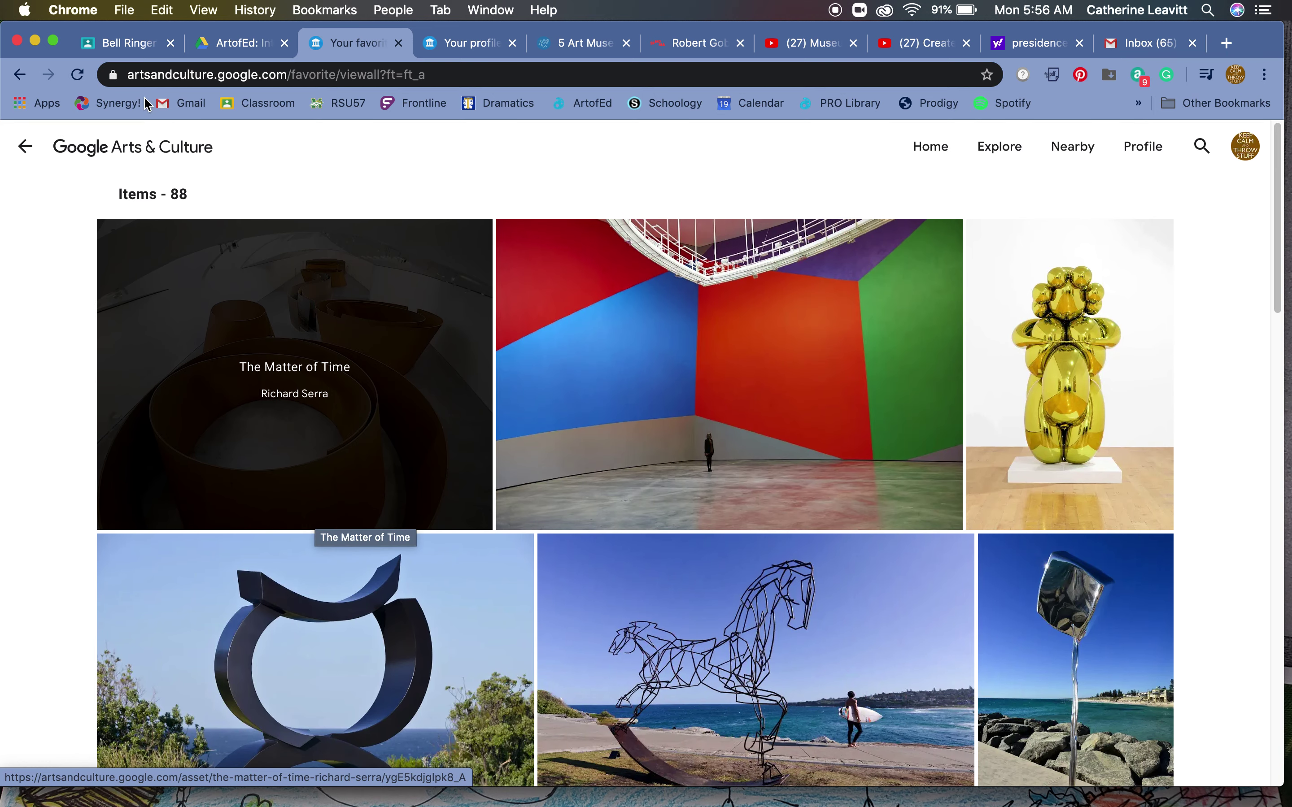
click(18, 76)
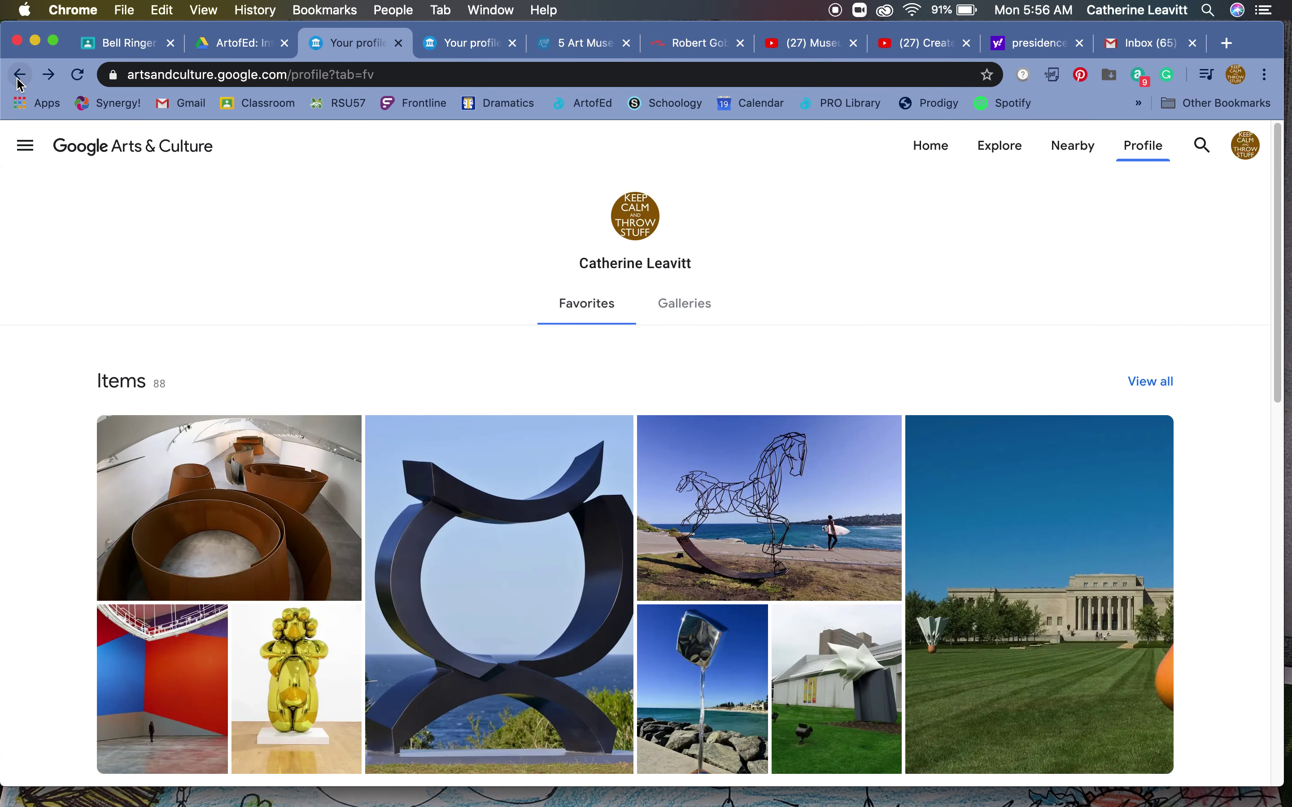
Step: Go back to the galleries list and view the edit and delete options of the Contemporary Sculptures gallery
click(673, 308)
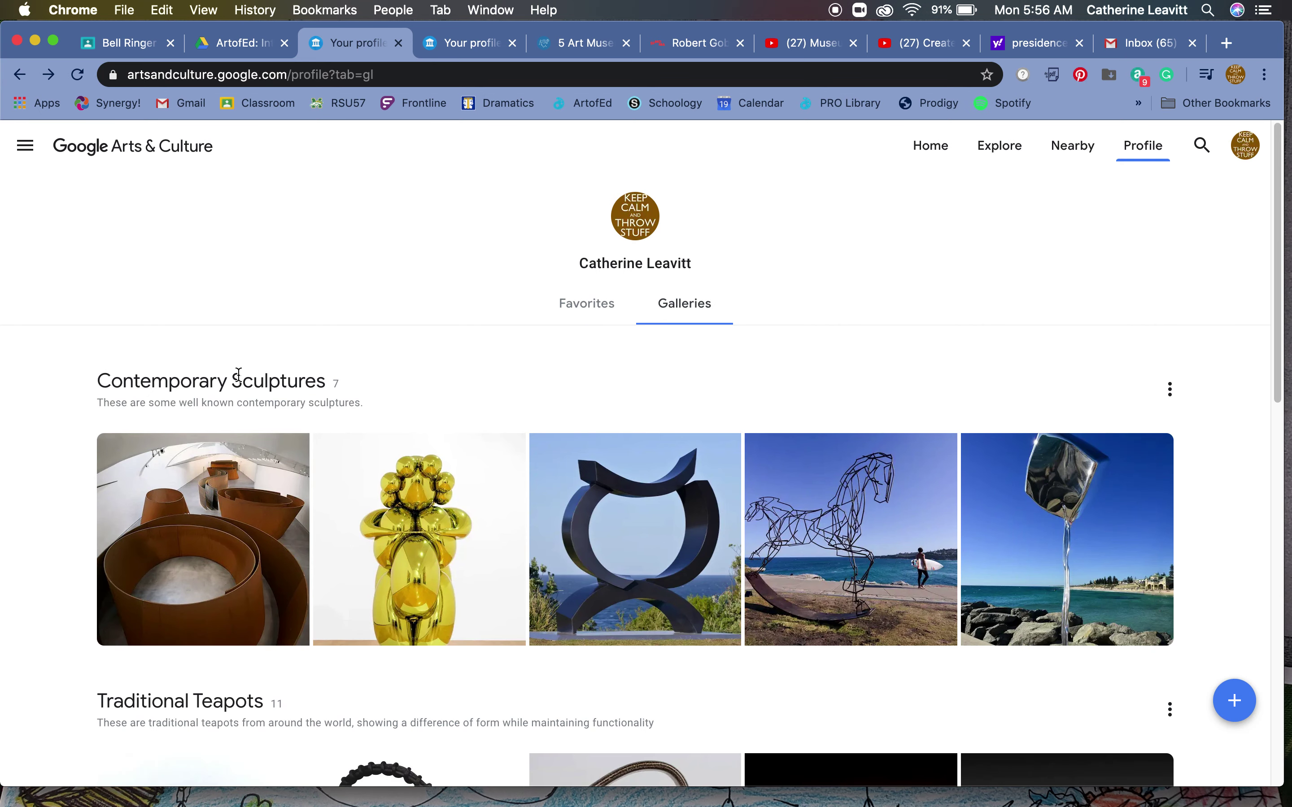
click(1169, 389)
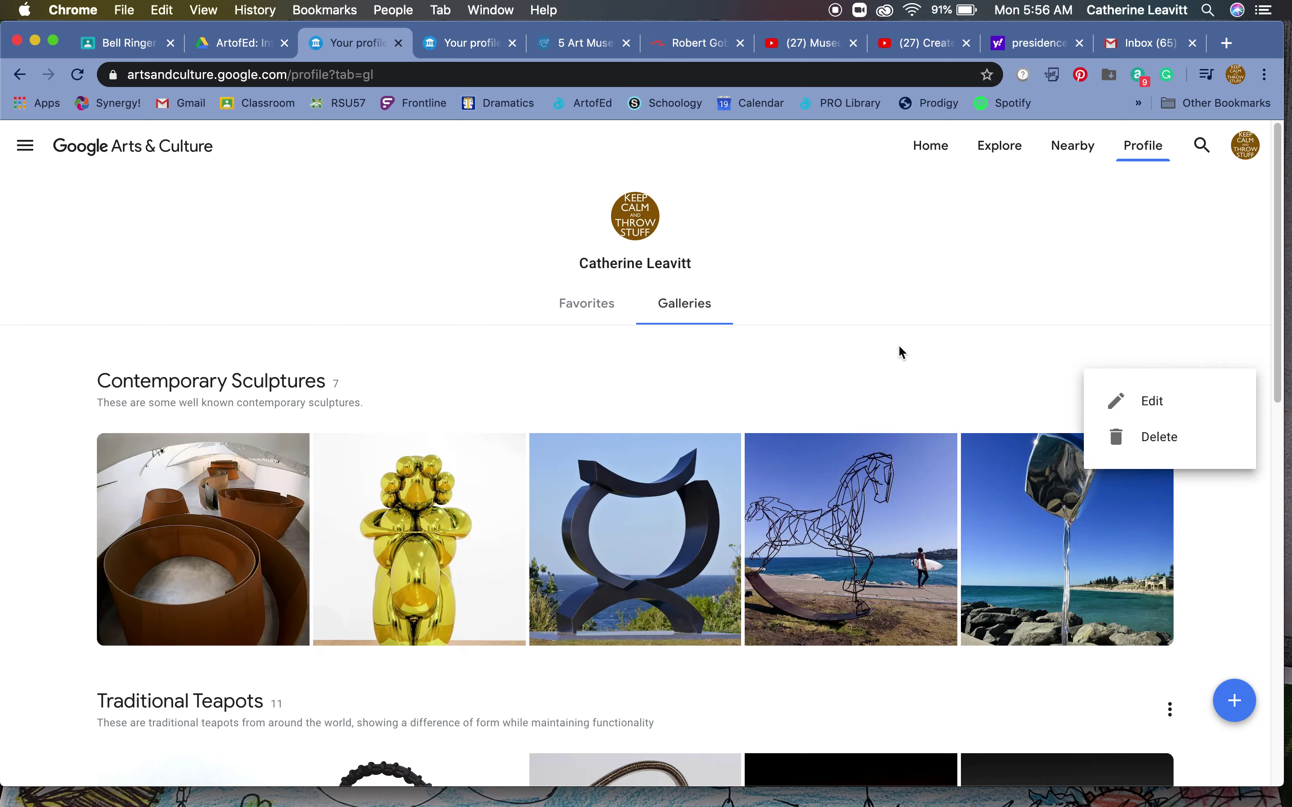
click(806, 322)
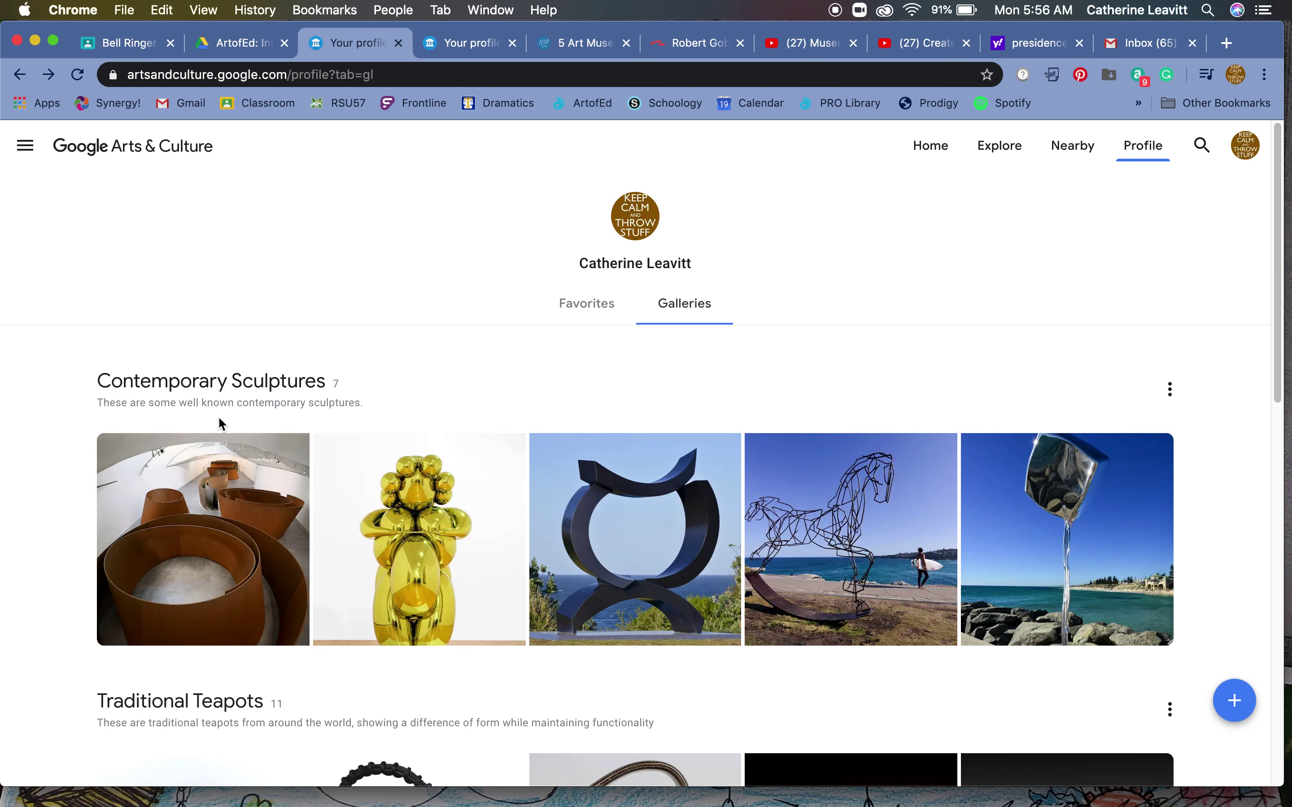
Step: View The Matter of Time from the full list of favorite items and return to the profile's favorites
click(587, 303)
click(233, 479)
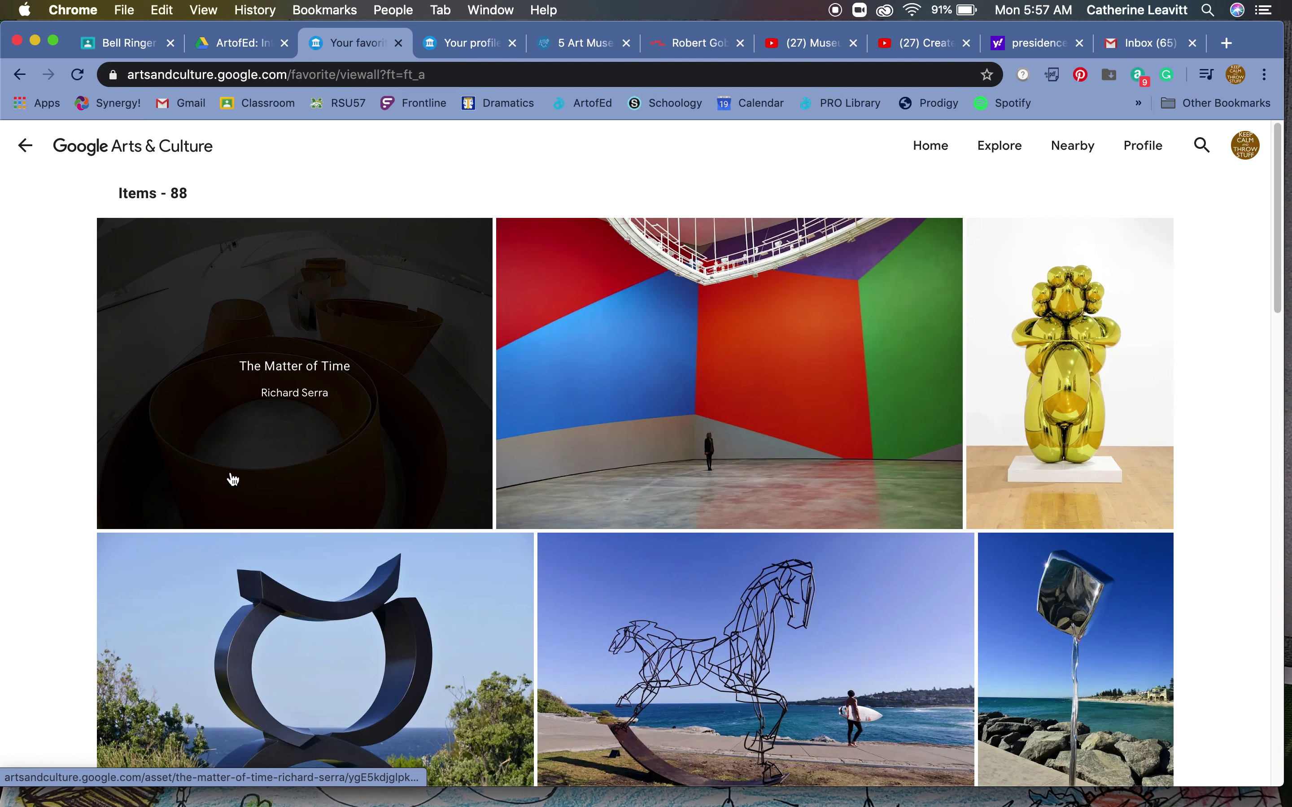
click(404, 421)
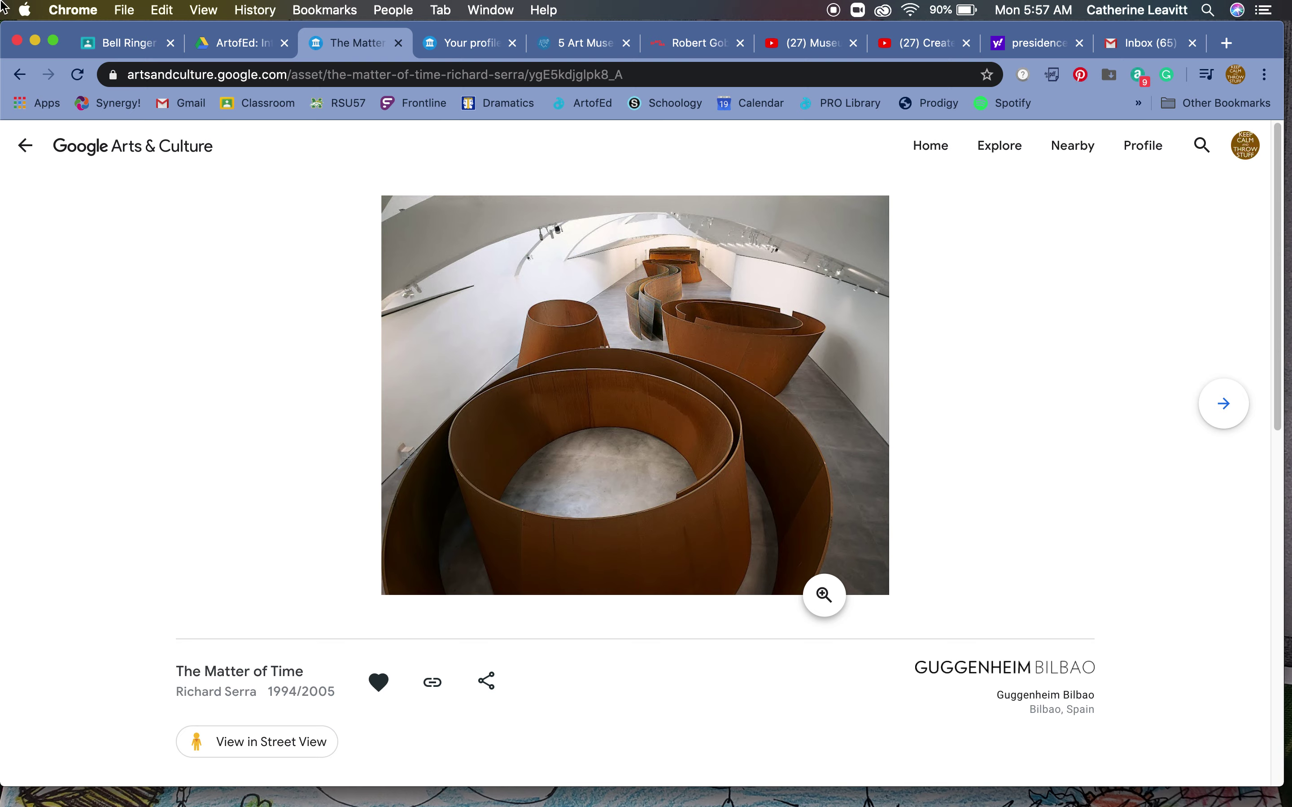
click(20, 76)
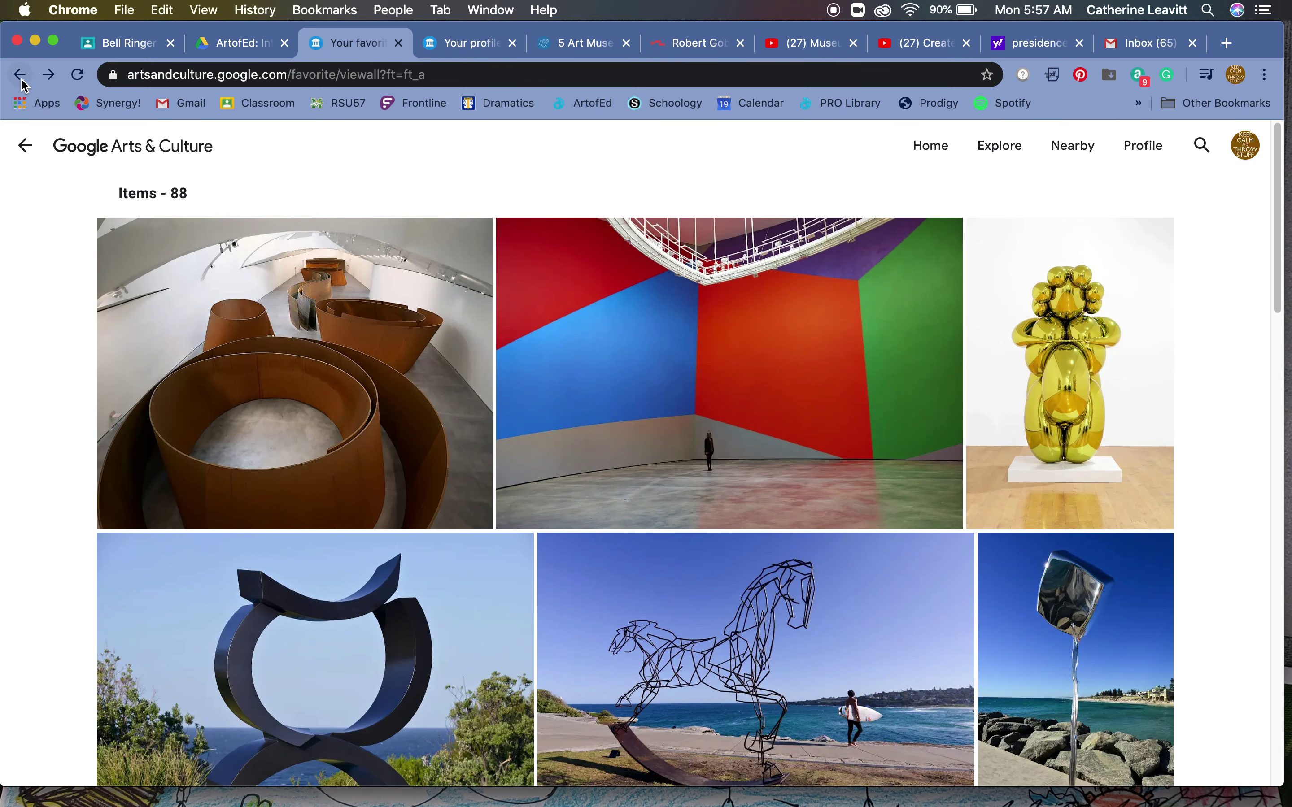
click(19, 74)
scroll(766, 231, up, 2)
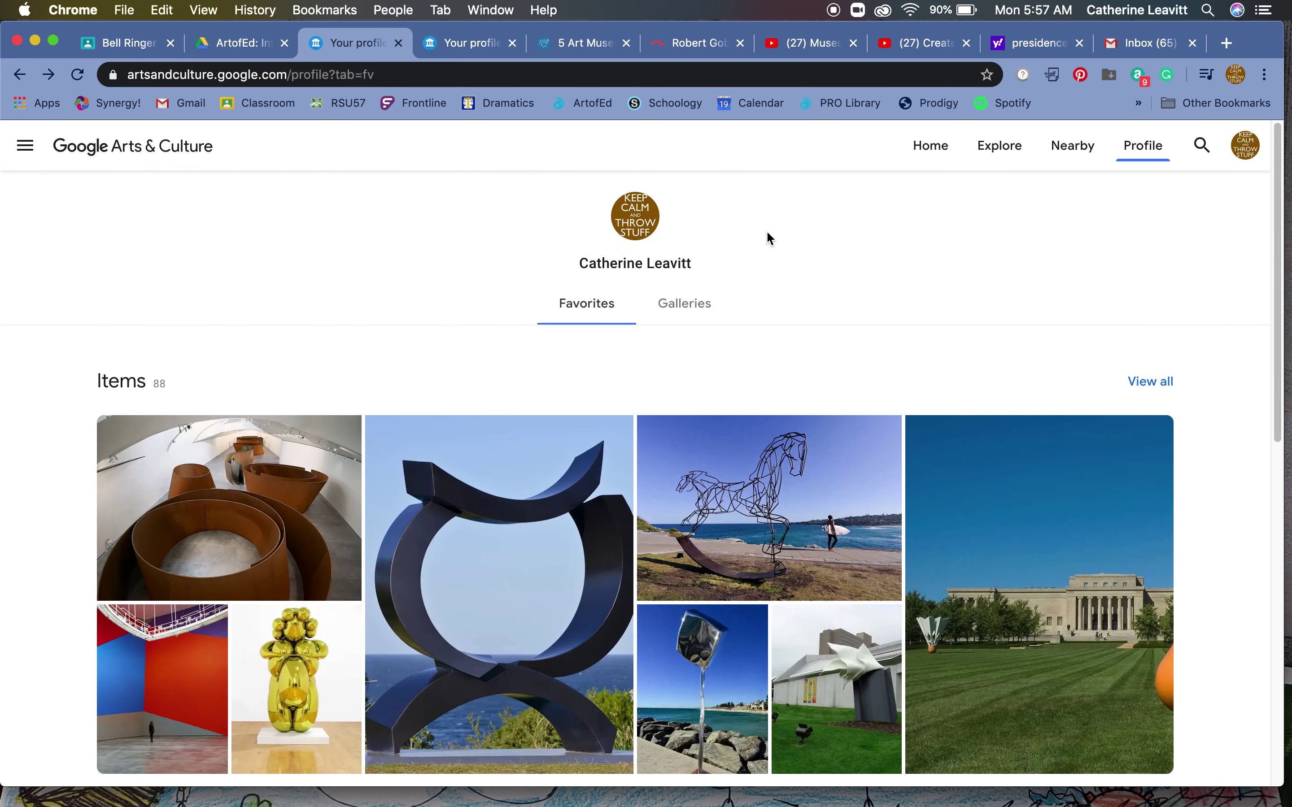
Step: Copy the web address of the profile's galleries page and test it in a new browser tab, closing that tab
click(692, 316)
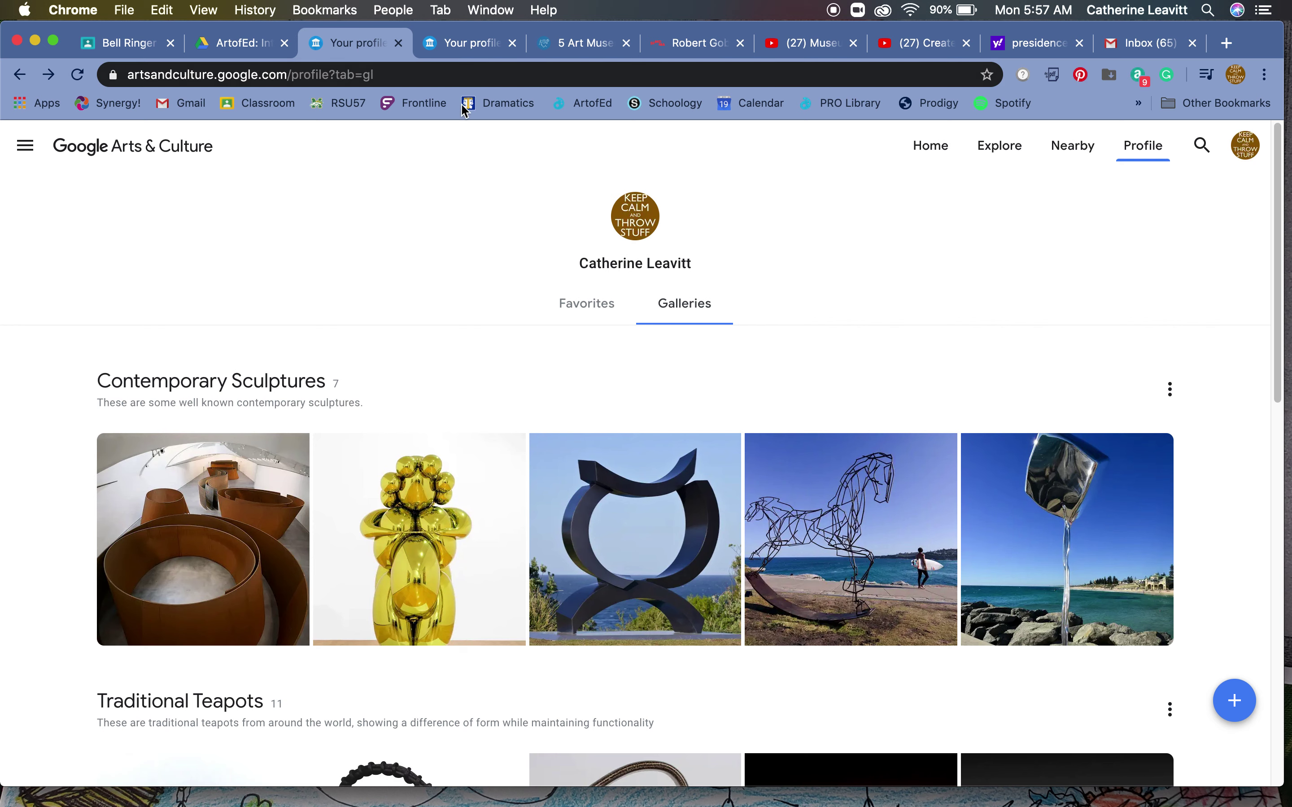
click(432, 74)
key(super+c)
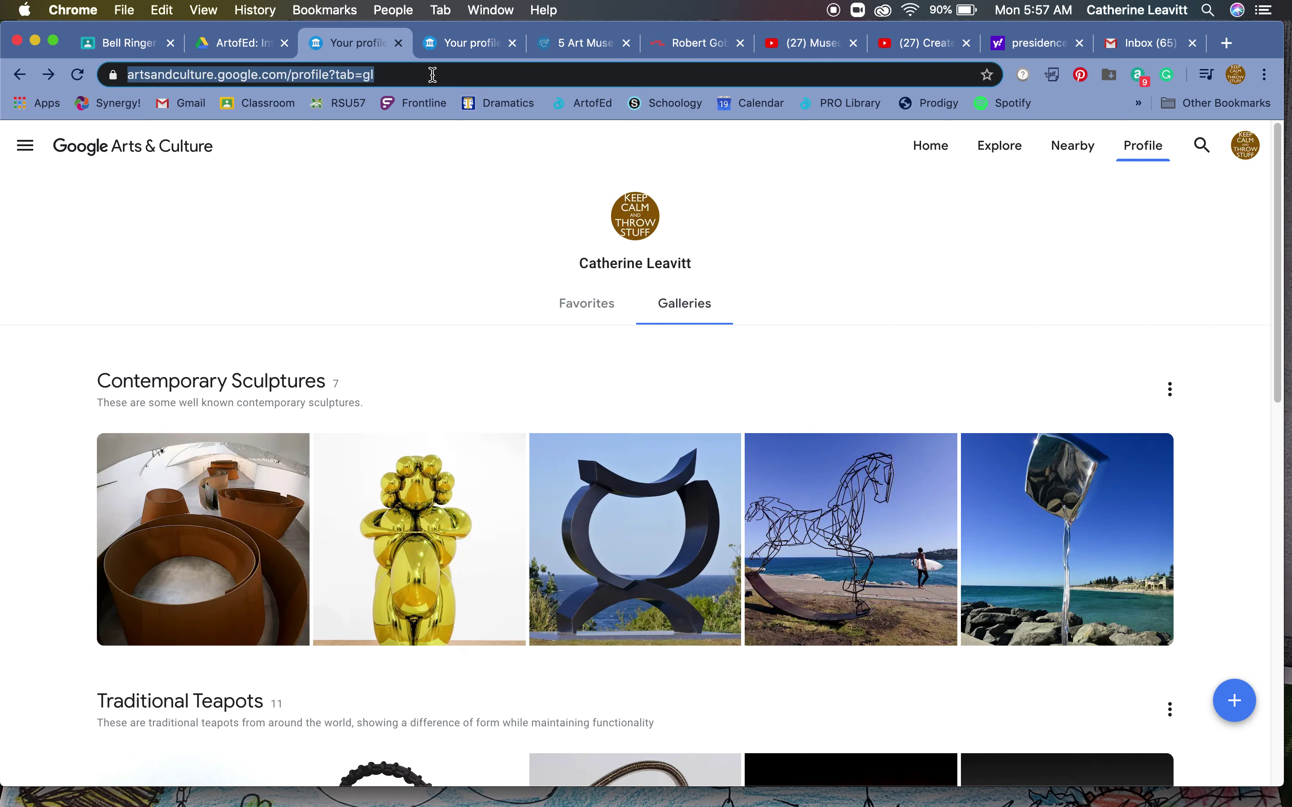
click(1227, 44)
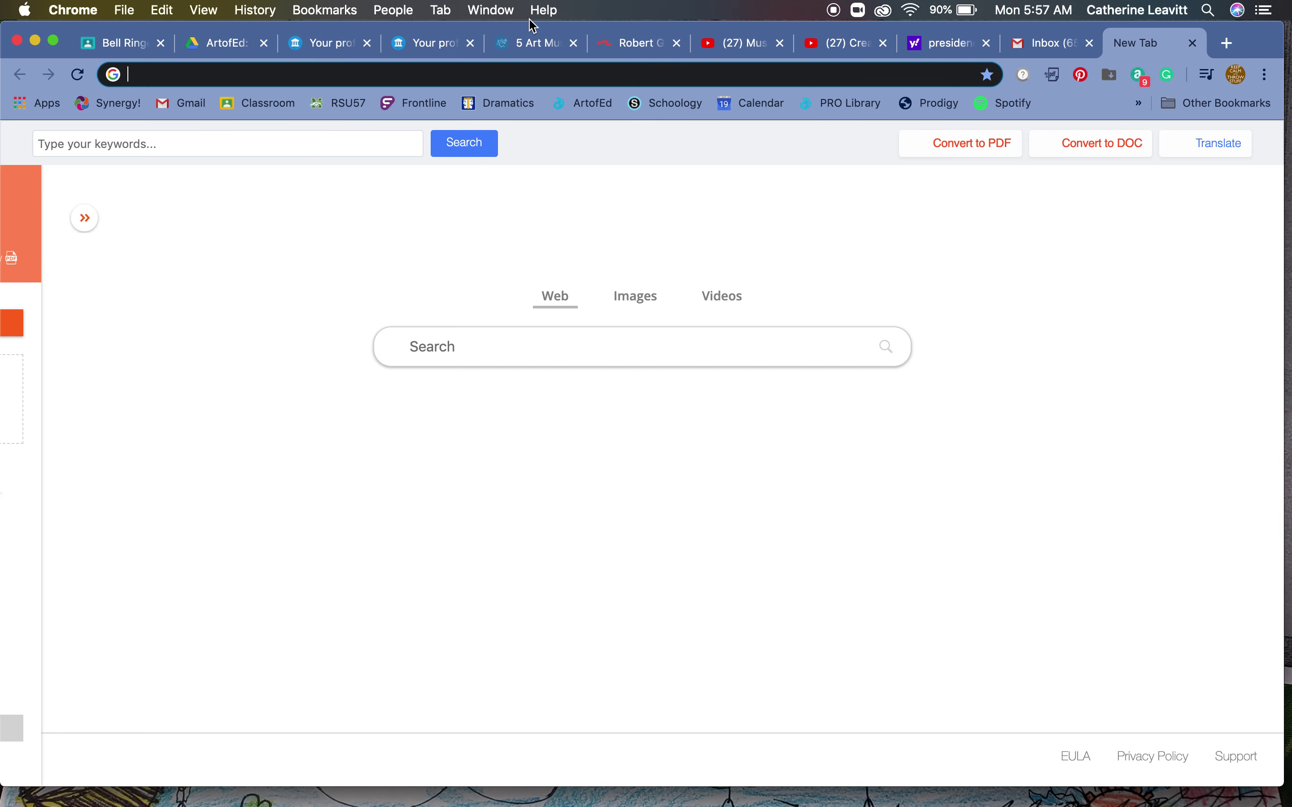
key(super+v)
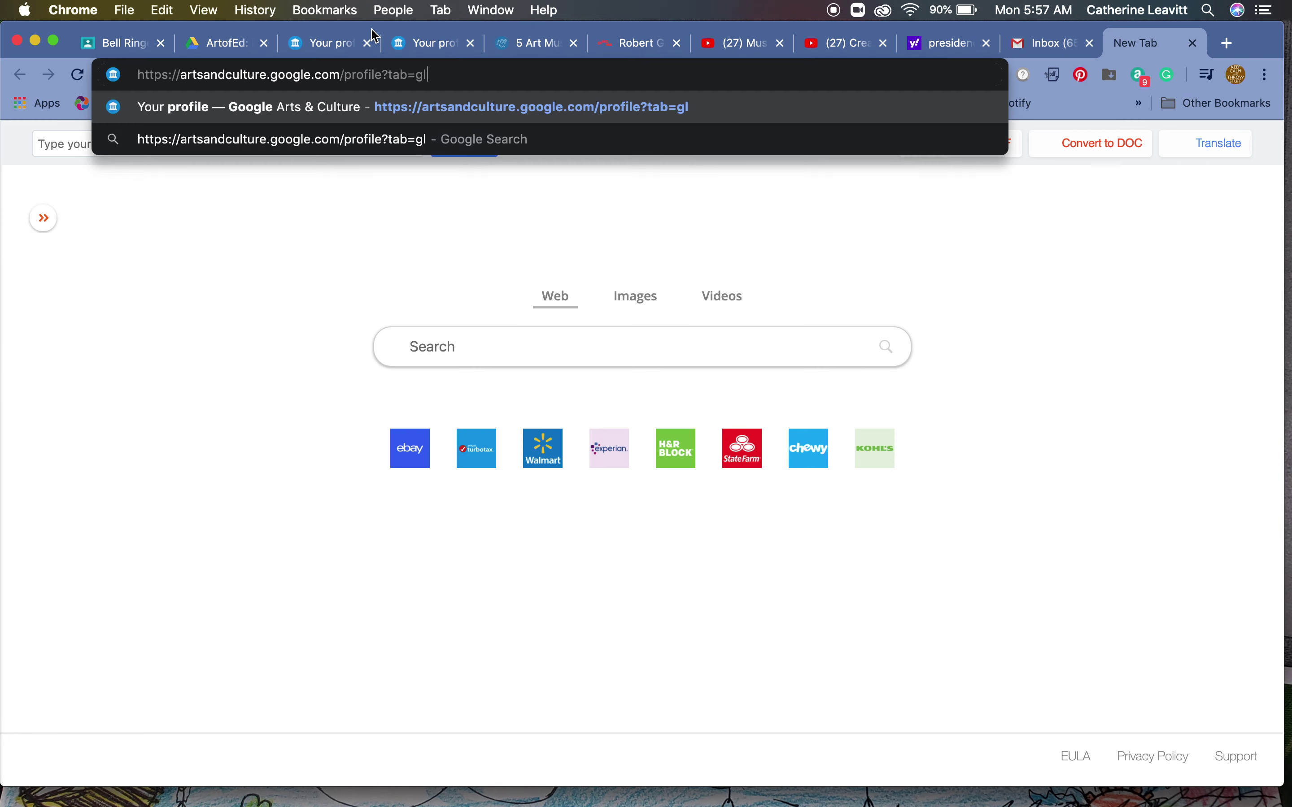
key(Return)
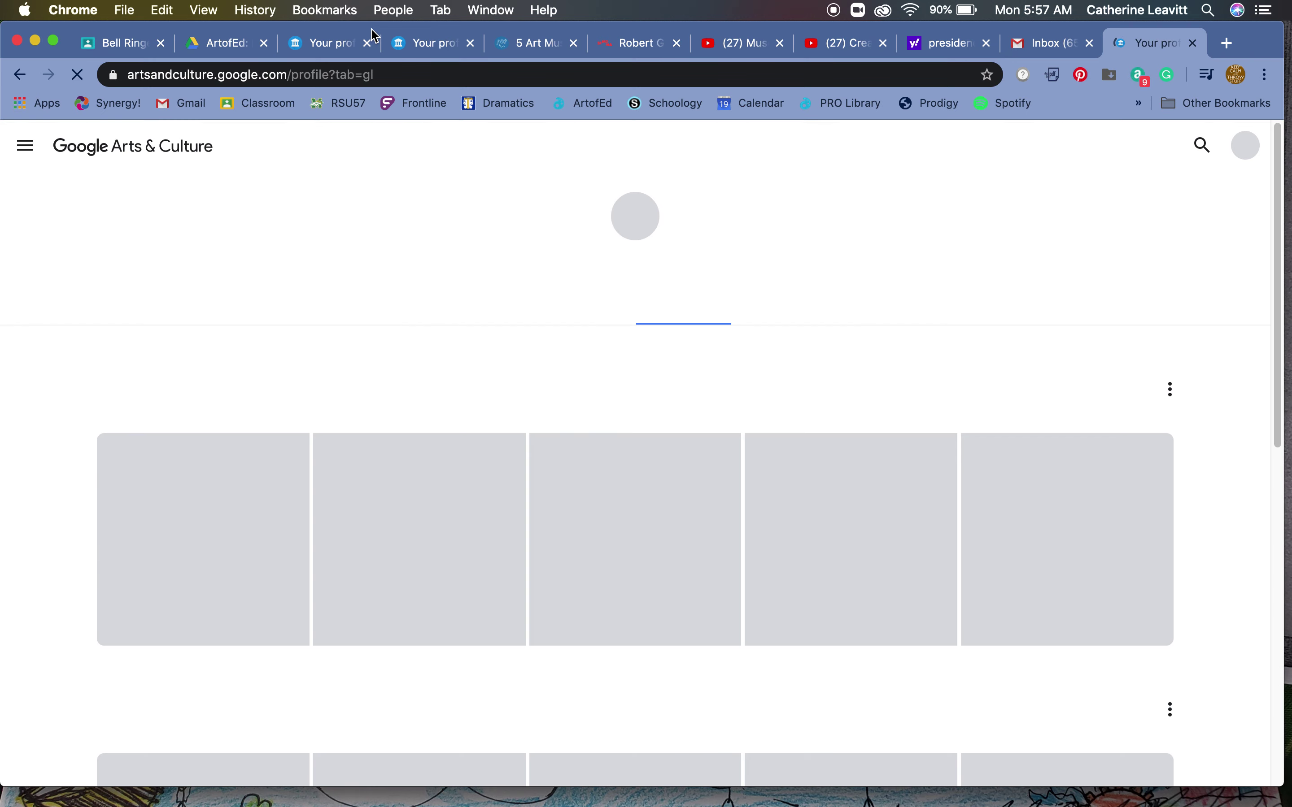
click(1192, 43)
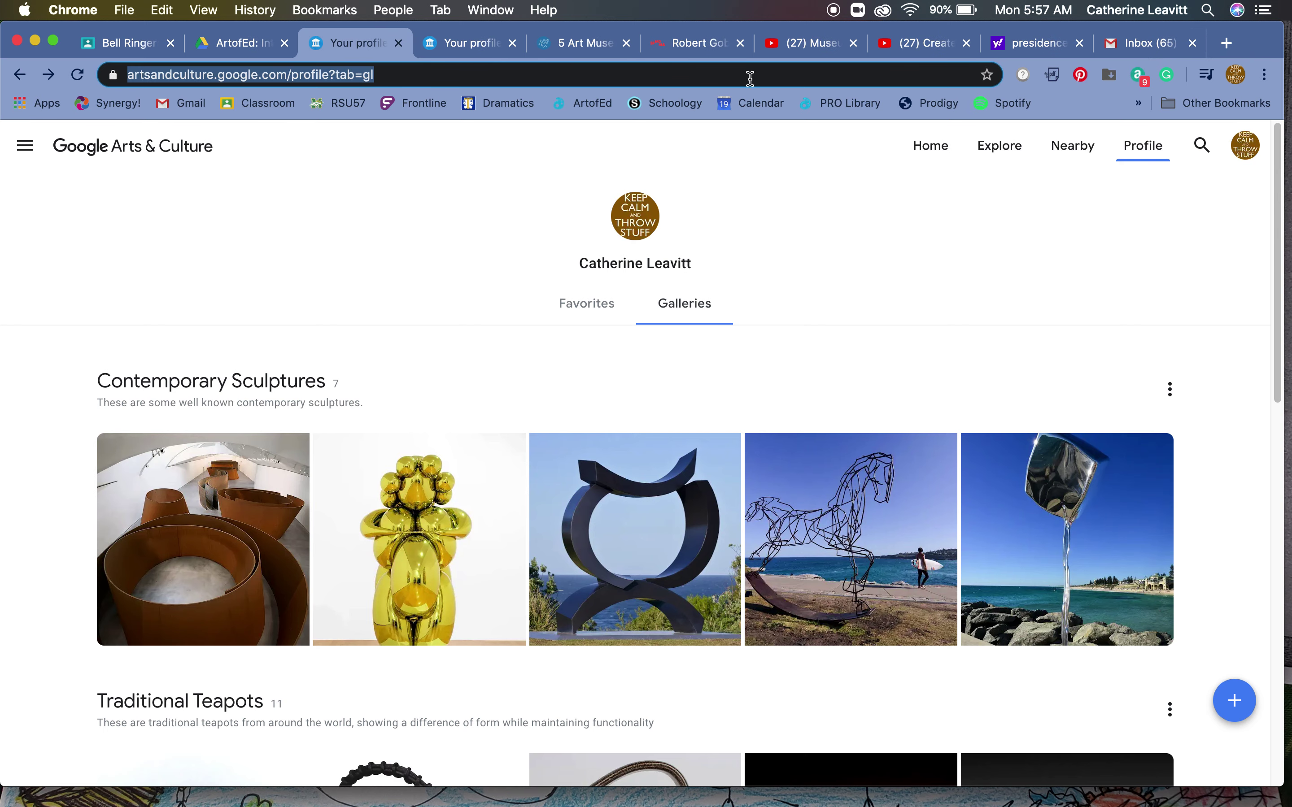
Step: Open the Sculpture A class in Google Classroom in a new browser tab and start a class post
click(1225, 44)
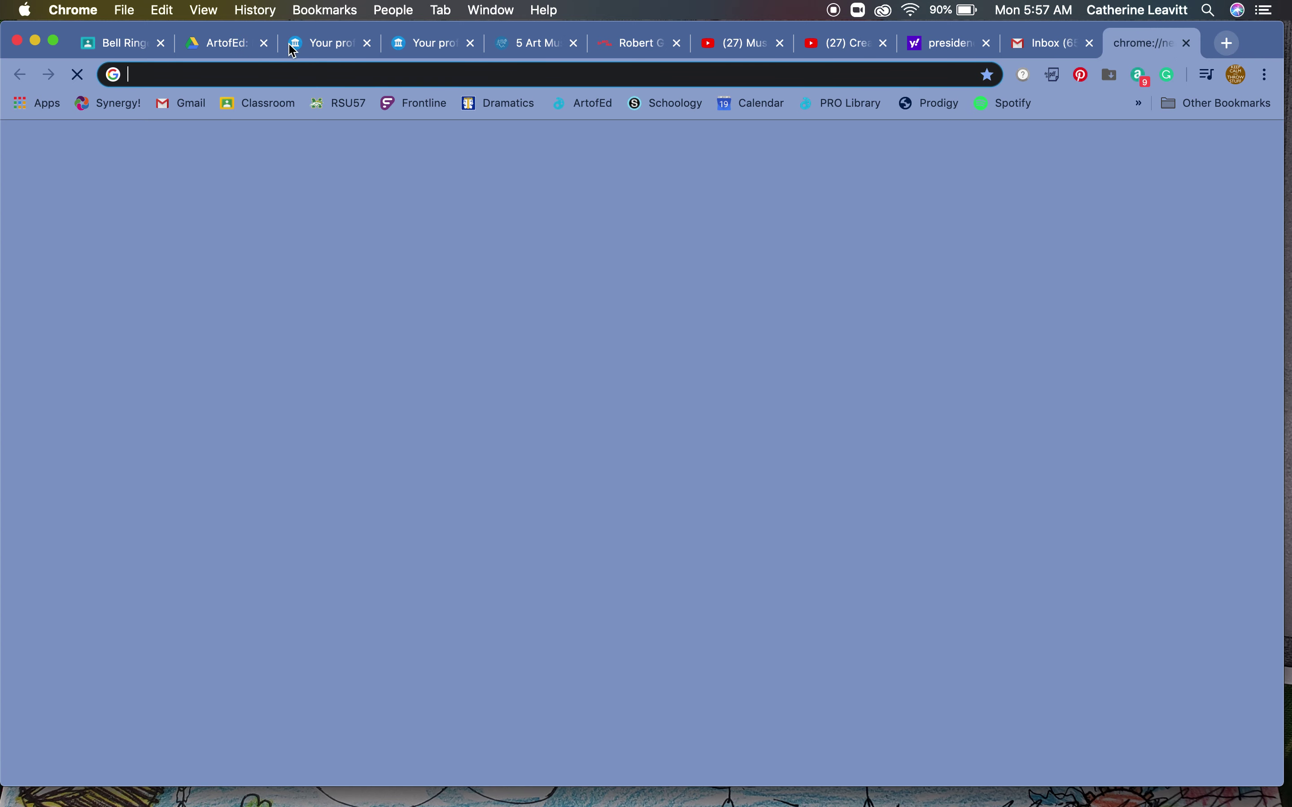
click(269, 104)
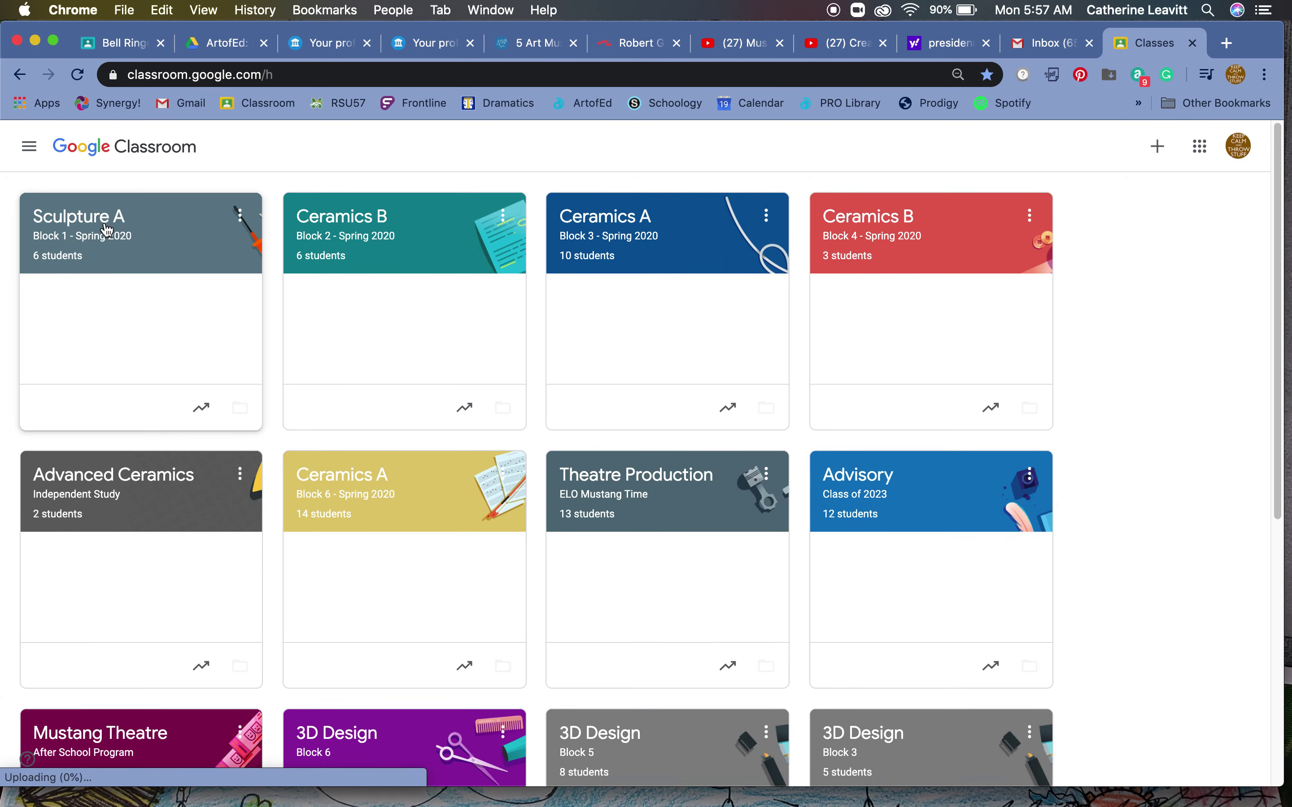
click(123, 229)
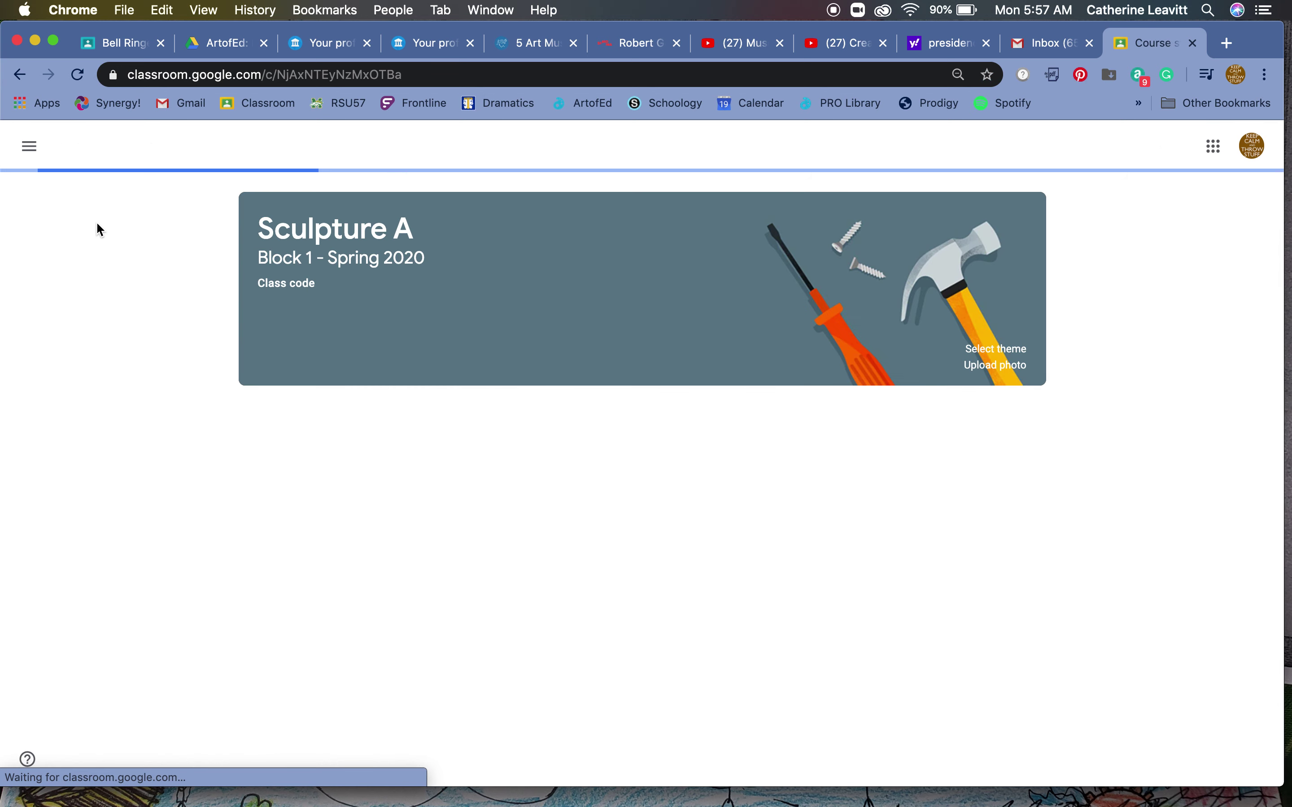
click(676, 437)
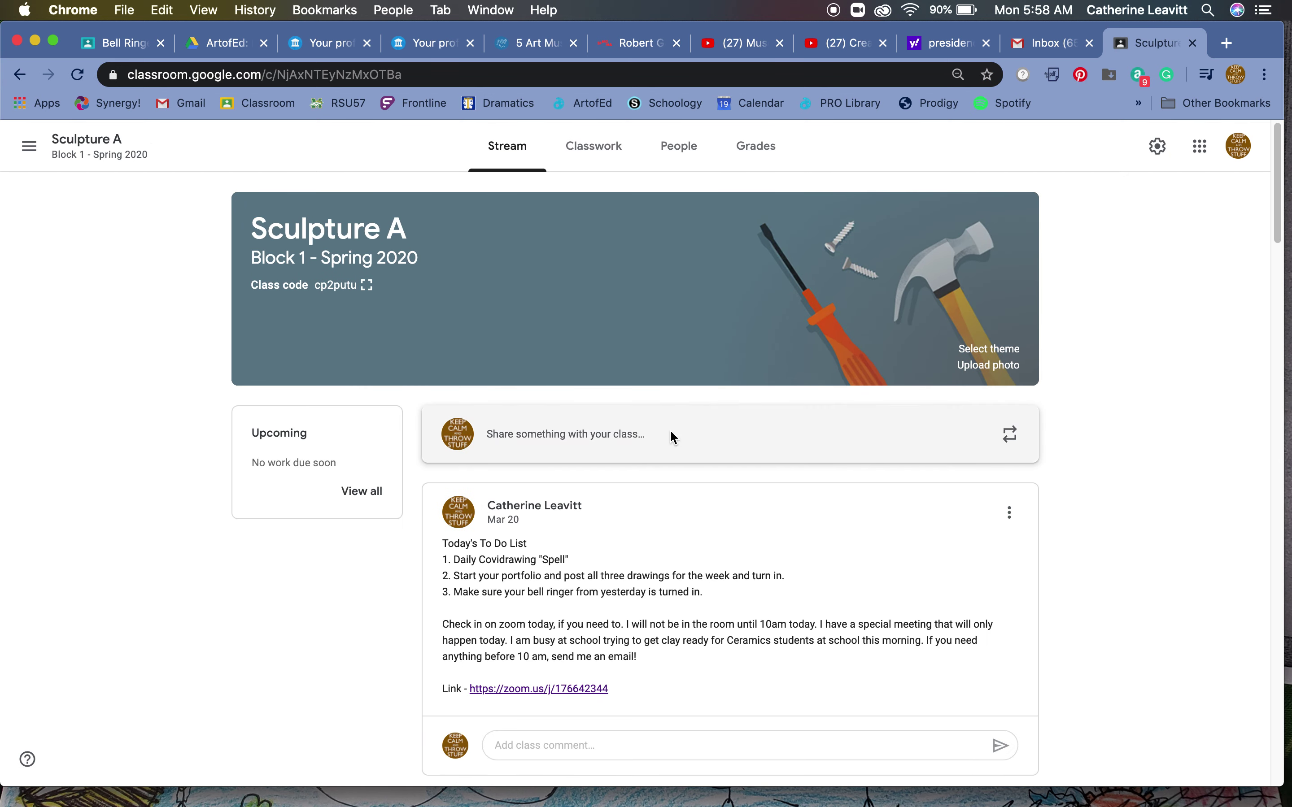
Step: Try attaching the copied galleries page link to the class post, and discard it by removing the link and closing Classroom
click(478, 653)
click(493, 702)
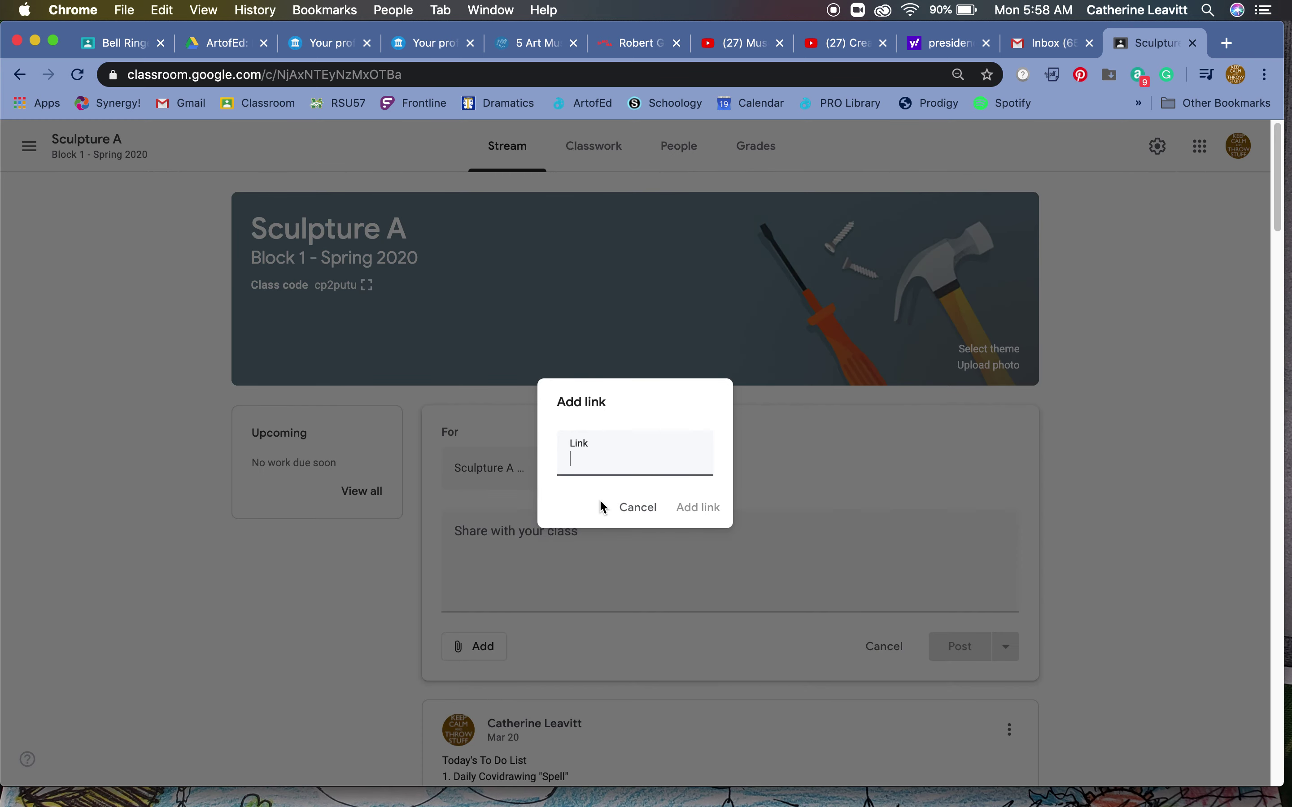
key(super+v)
key(Return)
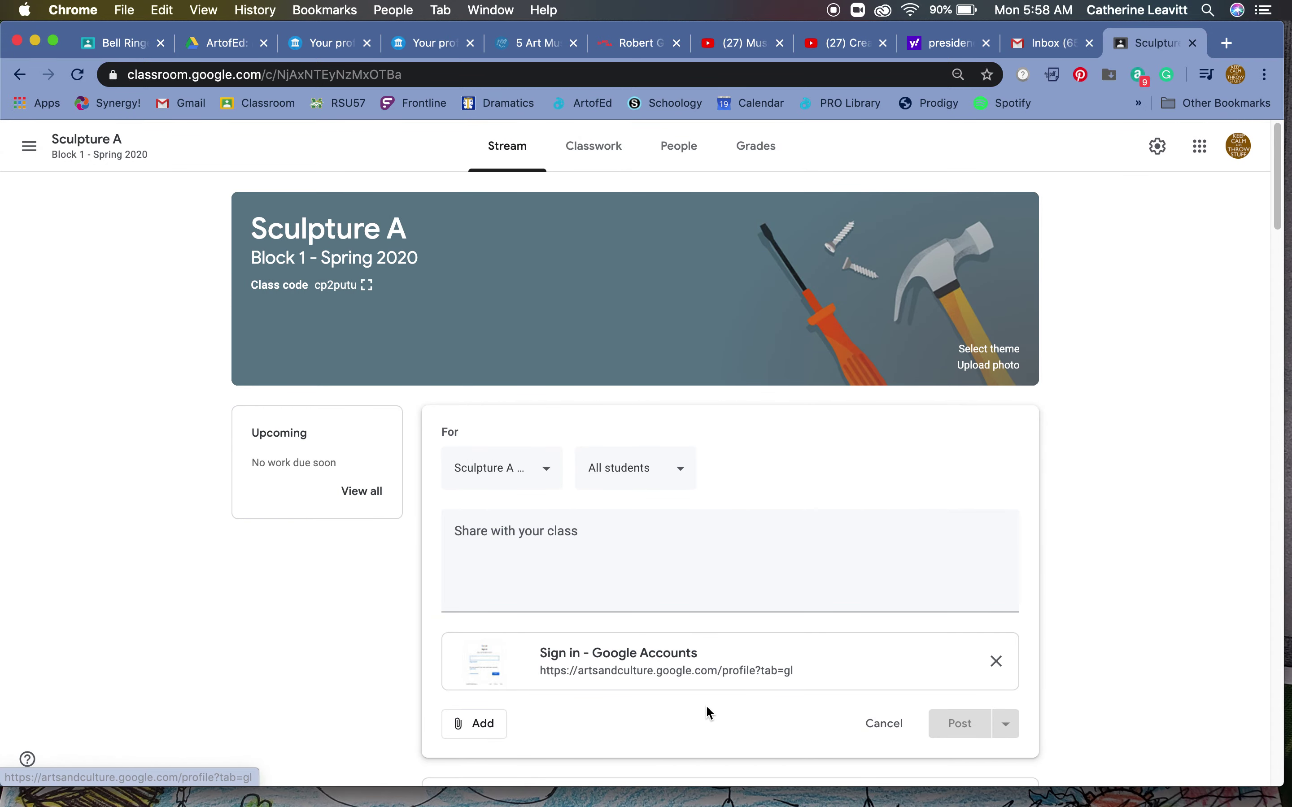
click(996, 662)
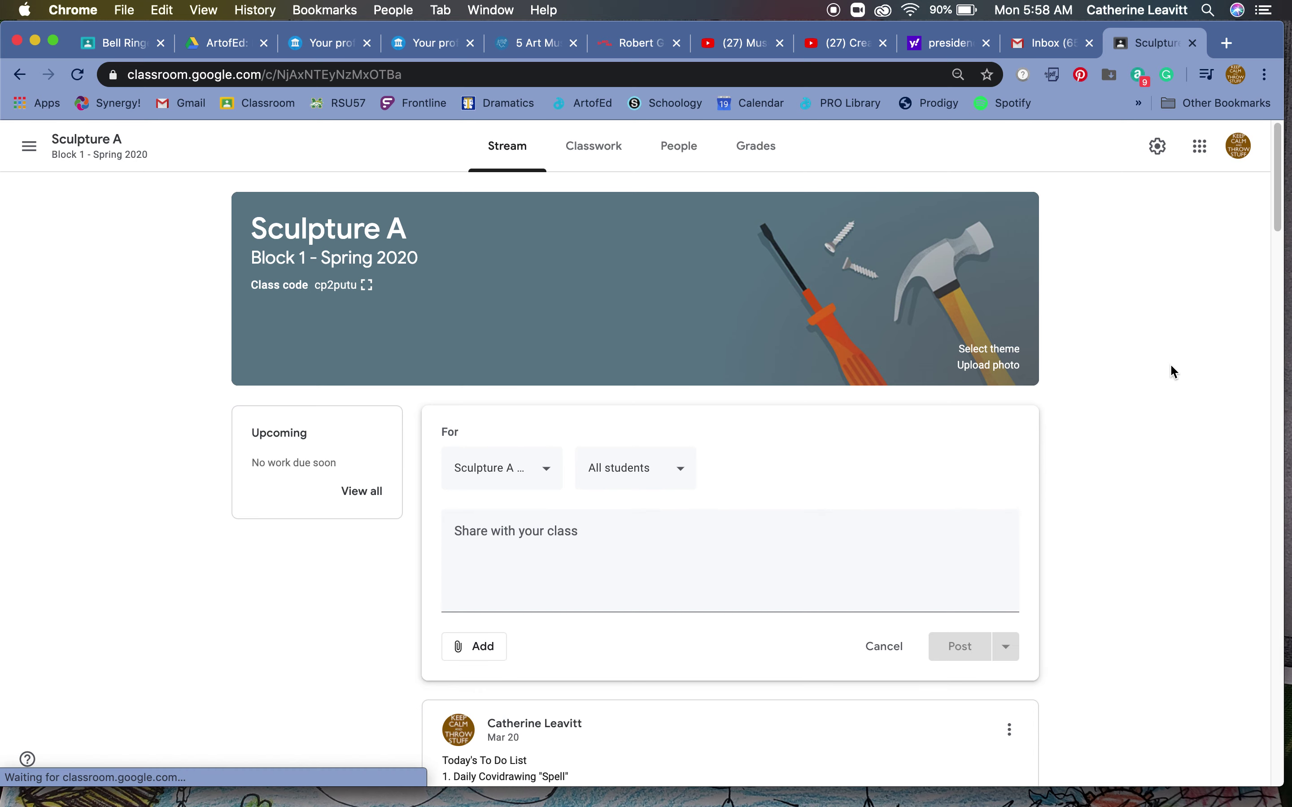
click(1194, 42)
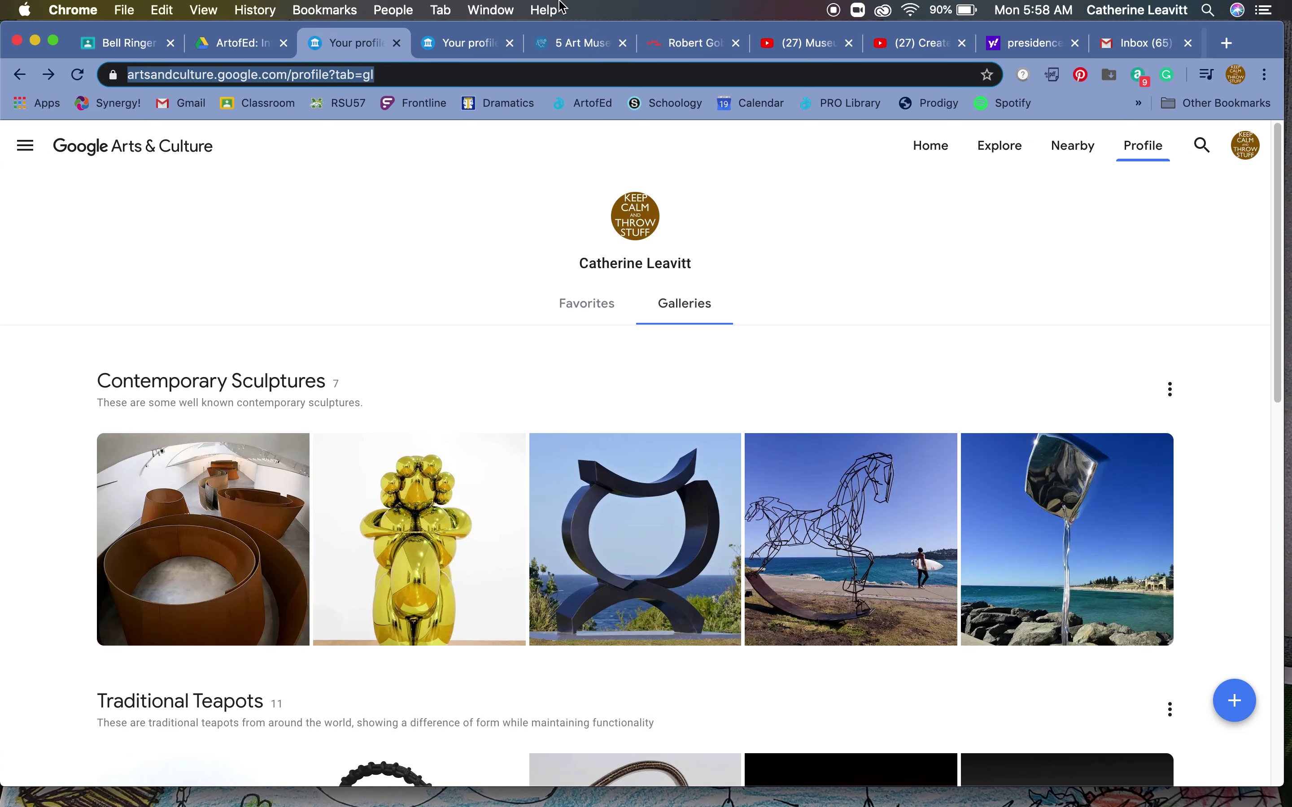